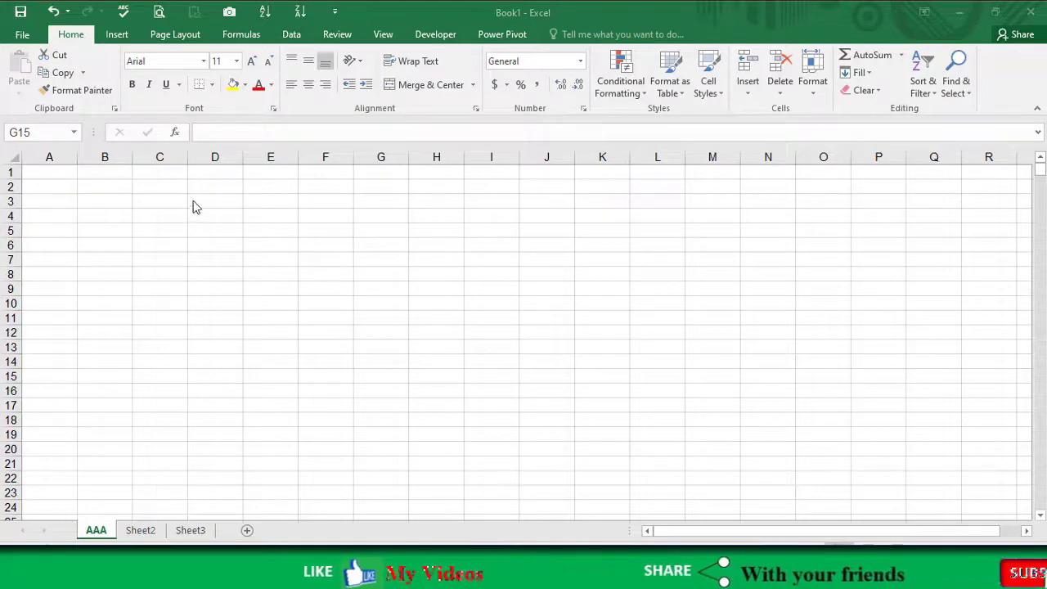
- Switch the ribbon to the Insert tab for the empty AAA sheet
click(118, 41)
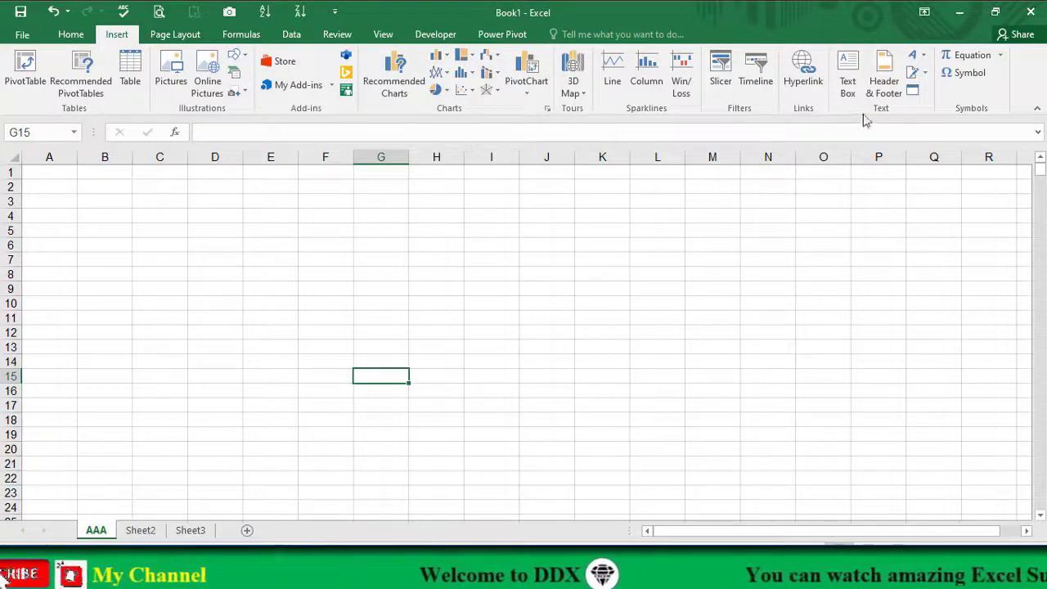
click(885, 88)
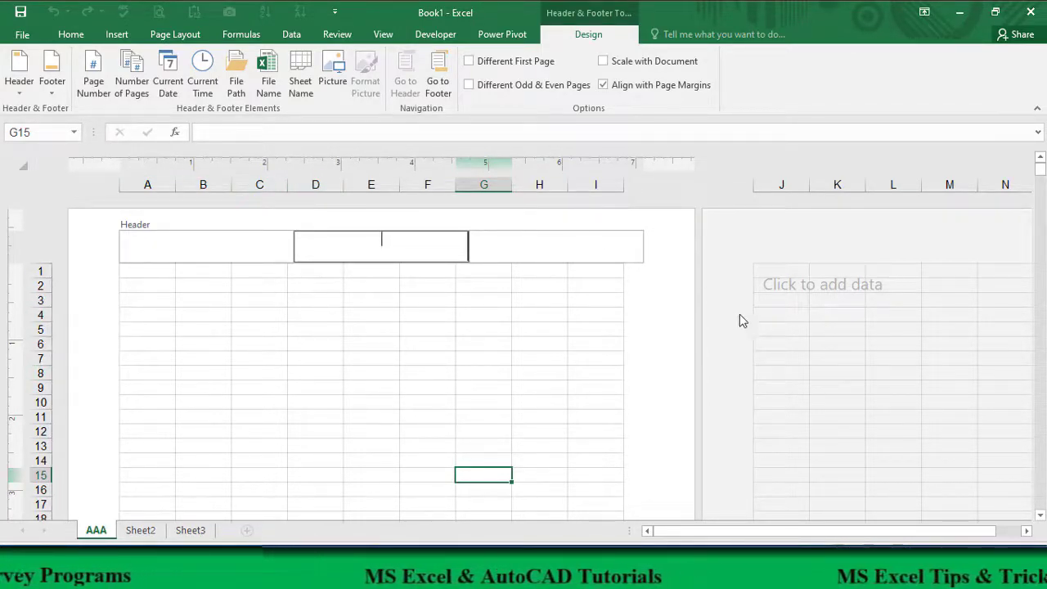
click(521, 323)
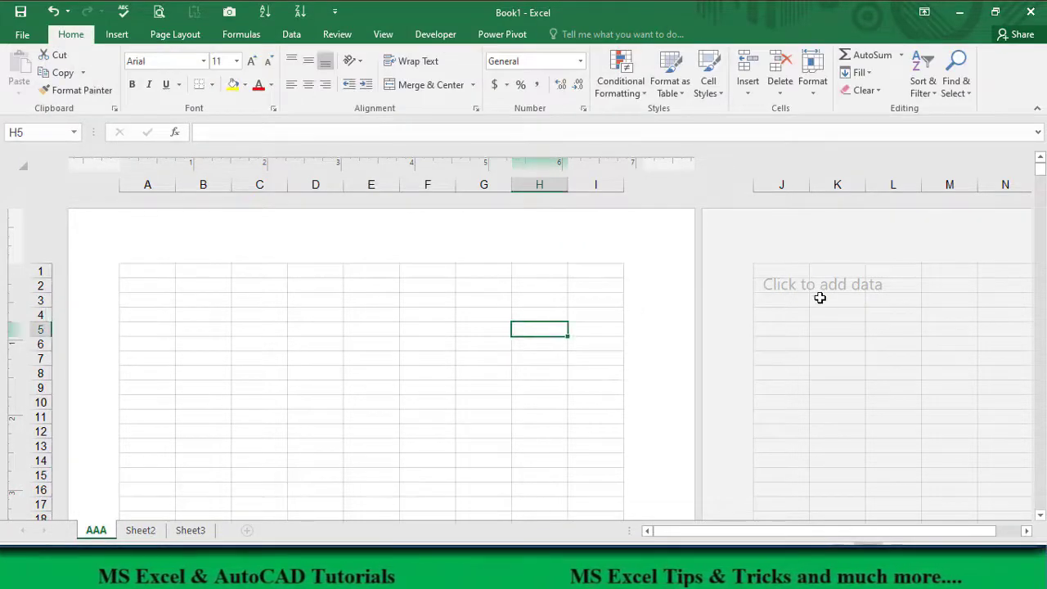
click(864, 303)
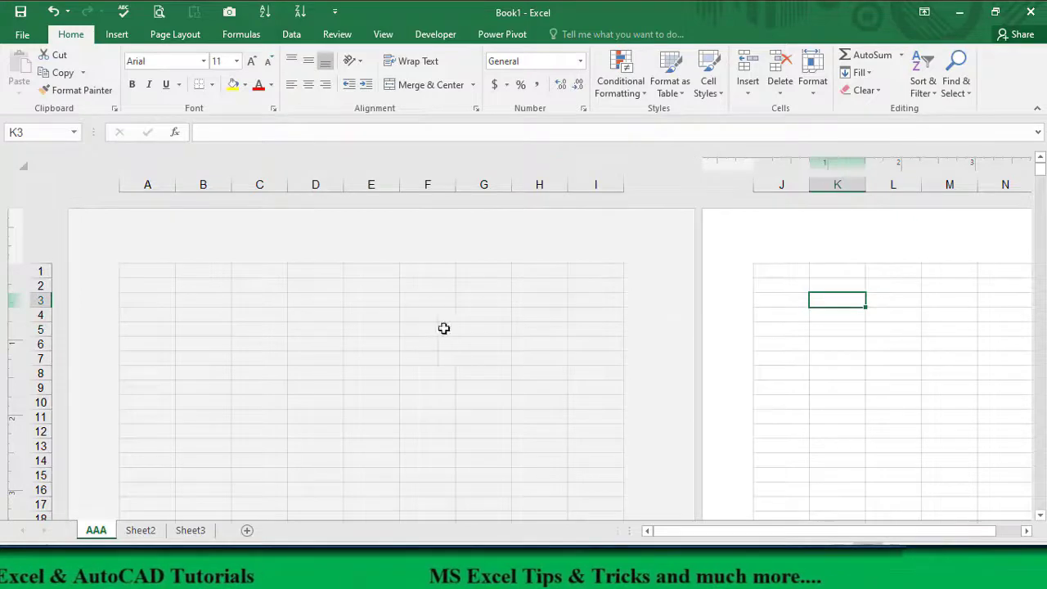
click(443, 327)
click(387, 329)
click(344, 249)
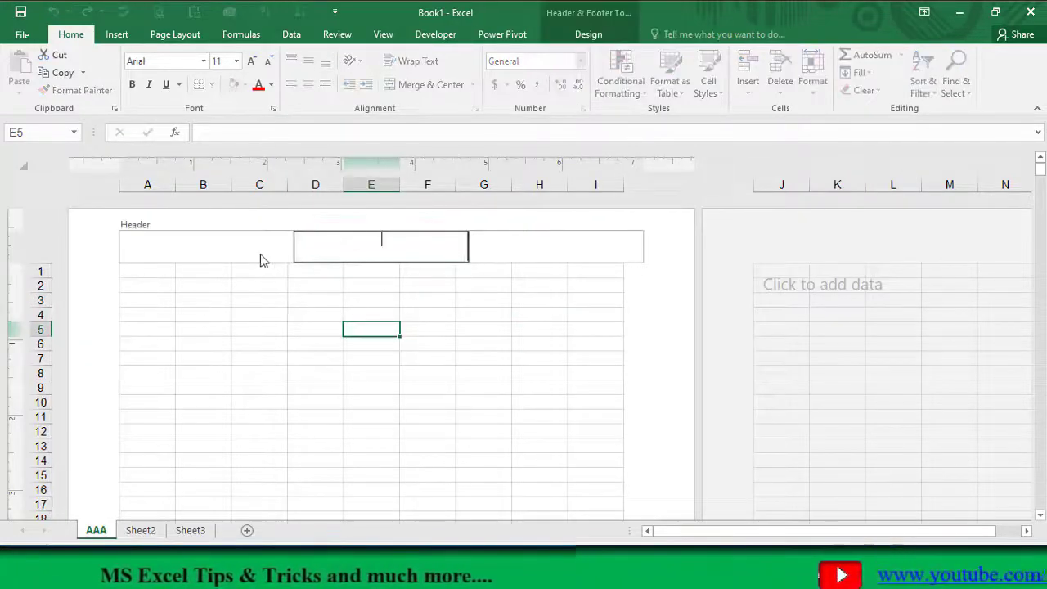
click(240, 245)
click(509, 242)
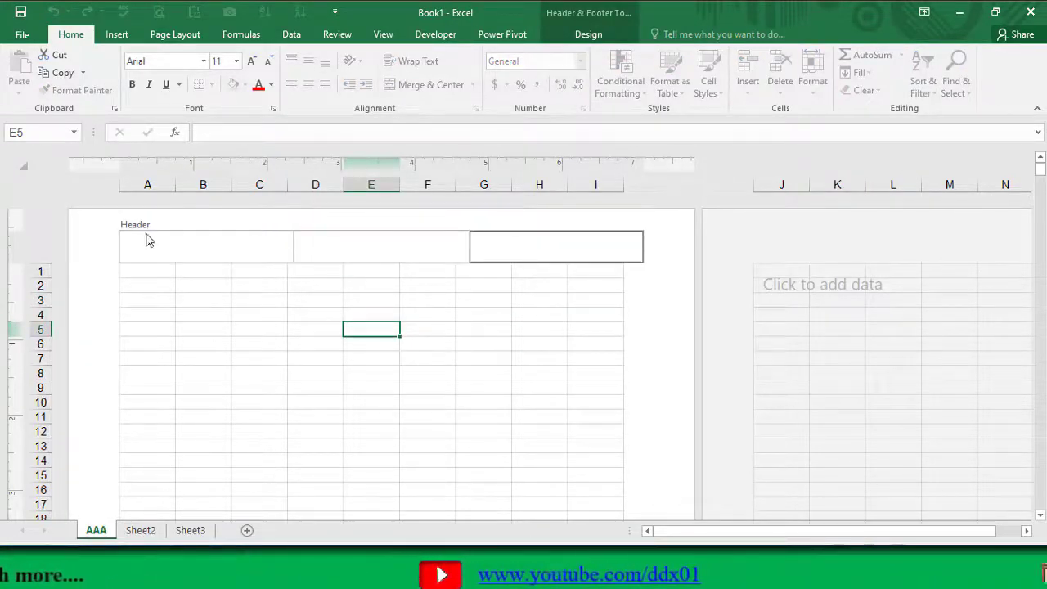
click(183, 241)
click(347, 251)
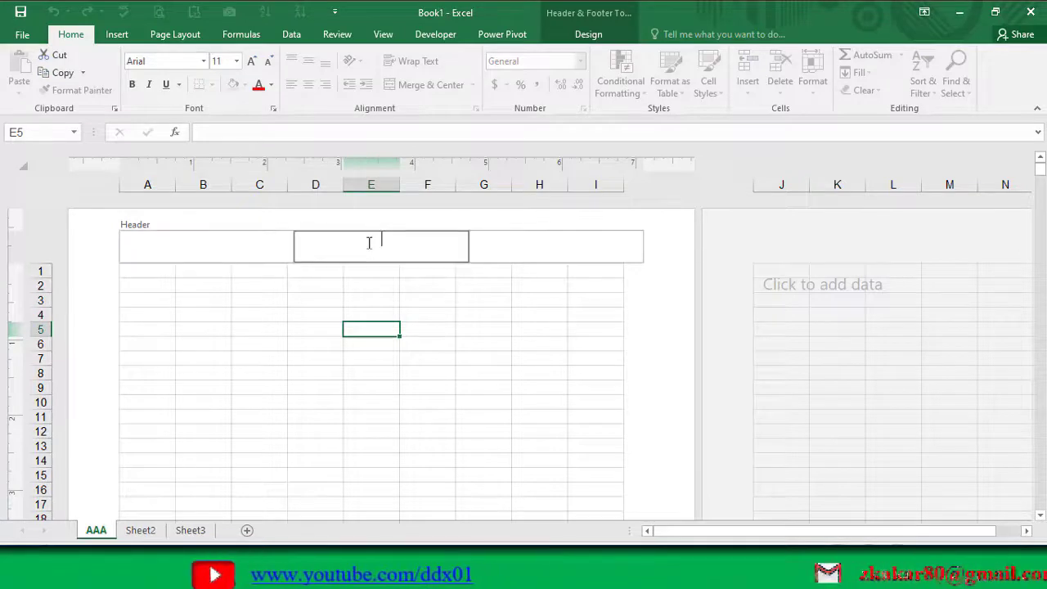
click(572, 250)
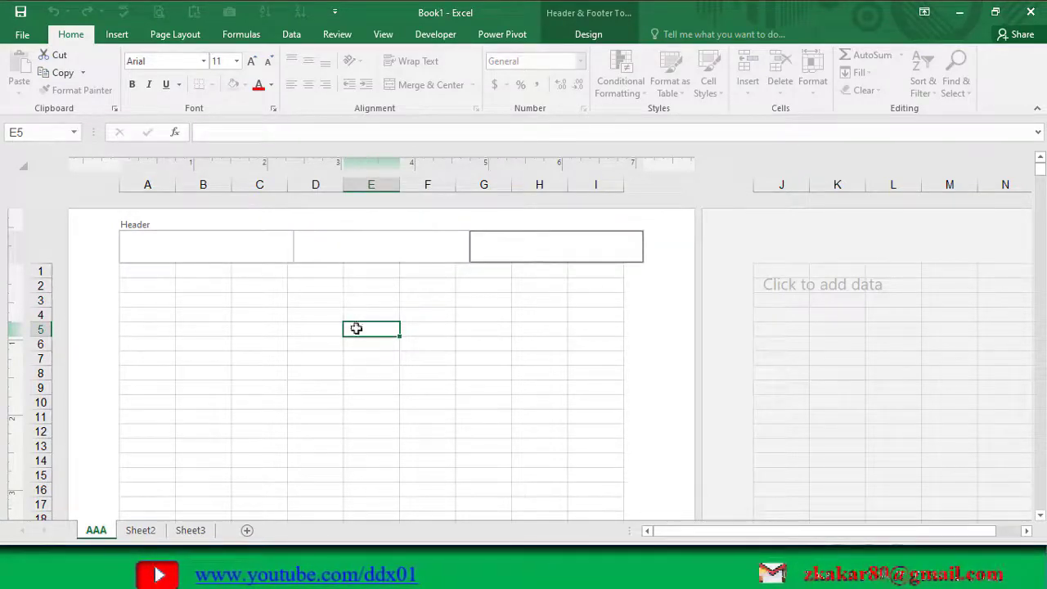
click(382, 398)
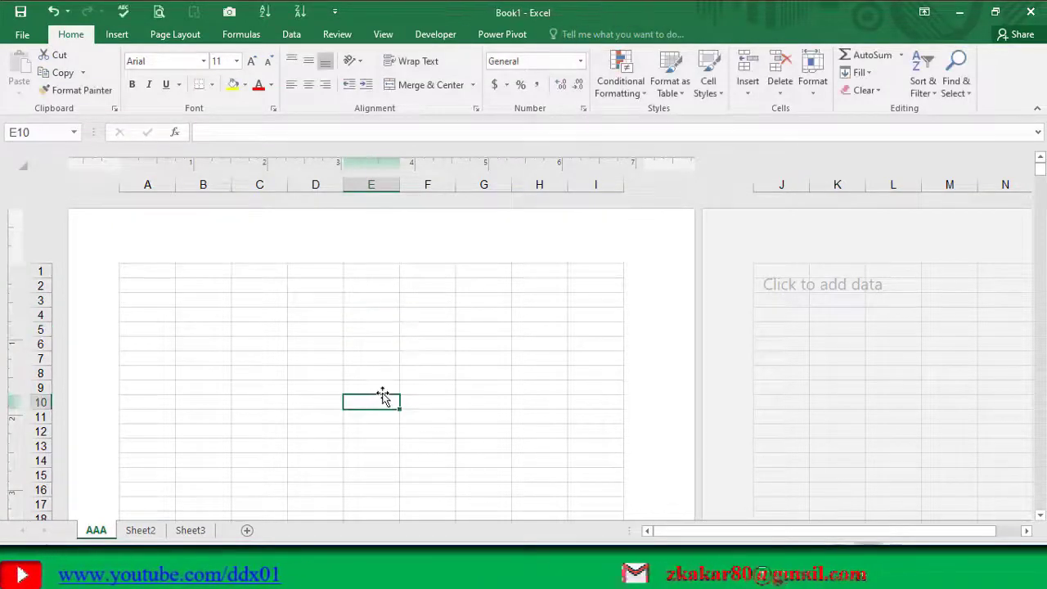
scroll(381, 397, down, 7)
scroll(381, 397, down, 6)
scroll(379, 384, down, 1)
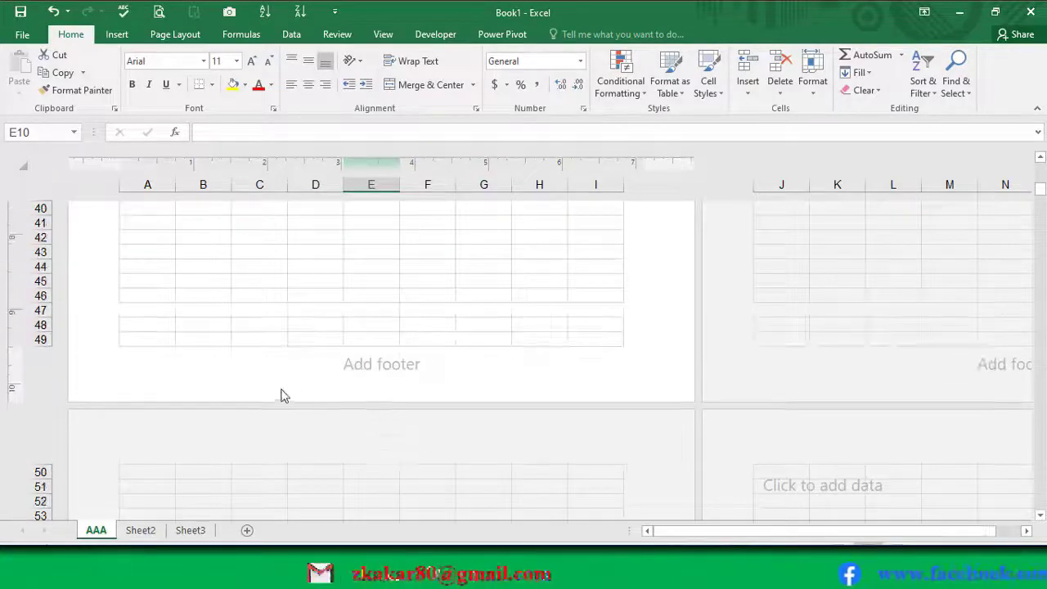
click(357, 367)
click(526, 362)
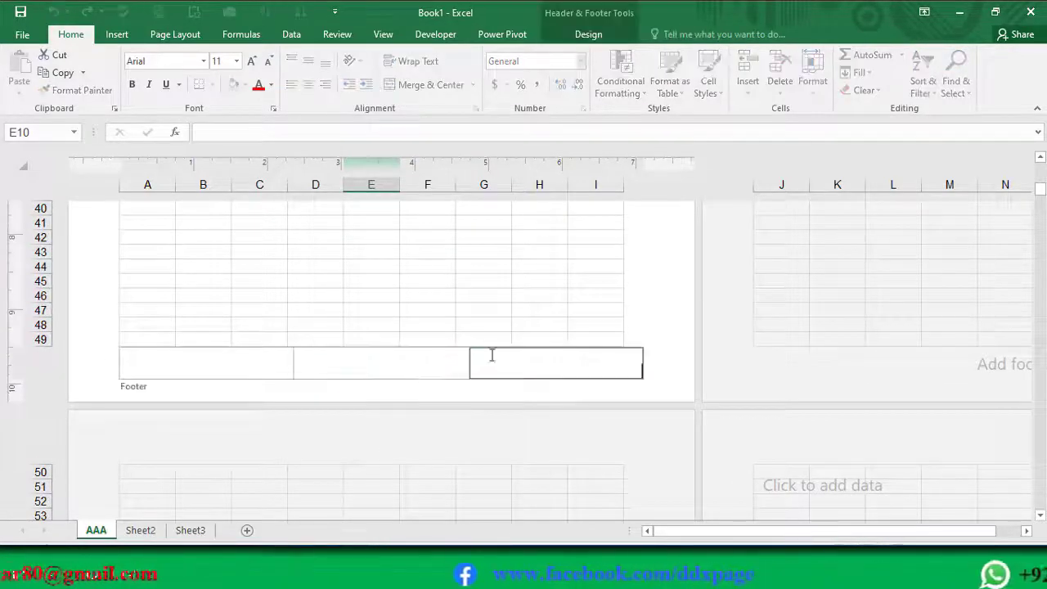
click(255, 360)
click(320, 291)
click(319, 291)
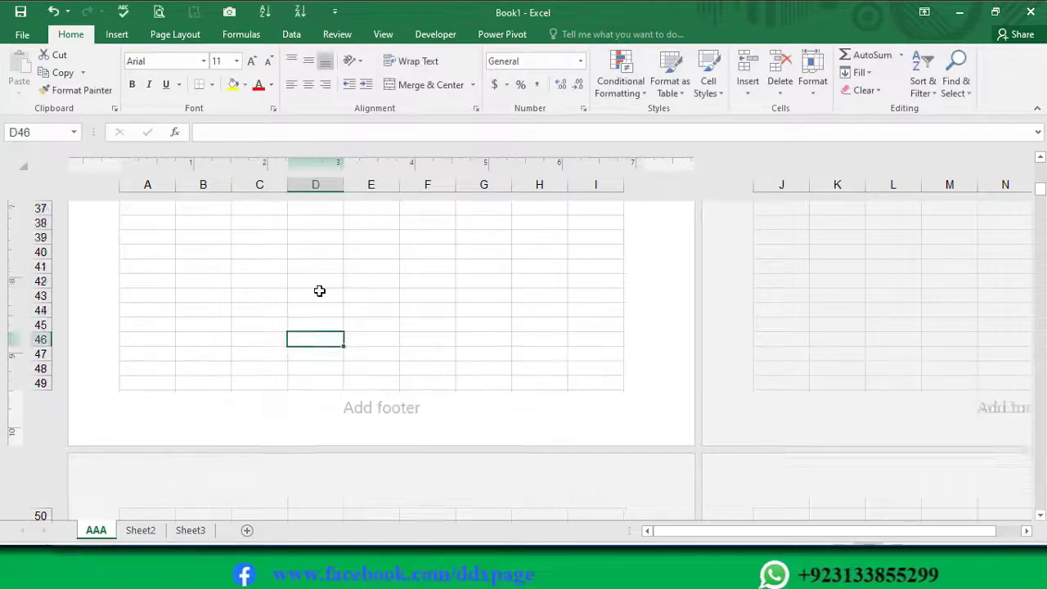
scroll(319, 291, up, 8)
scroll(318, 303, up, 5)
click(306, 330)
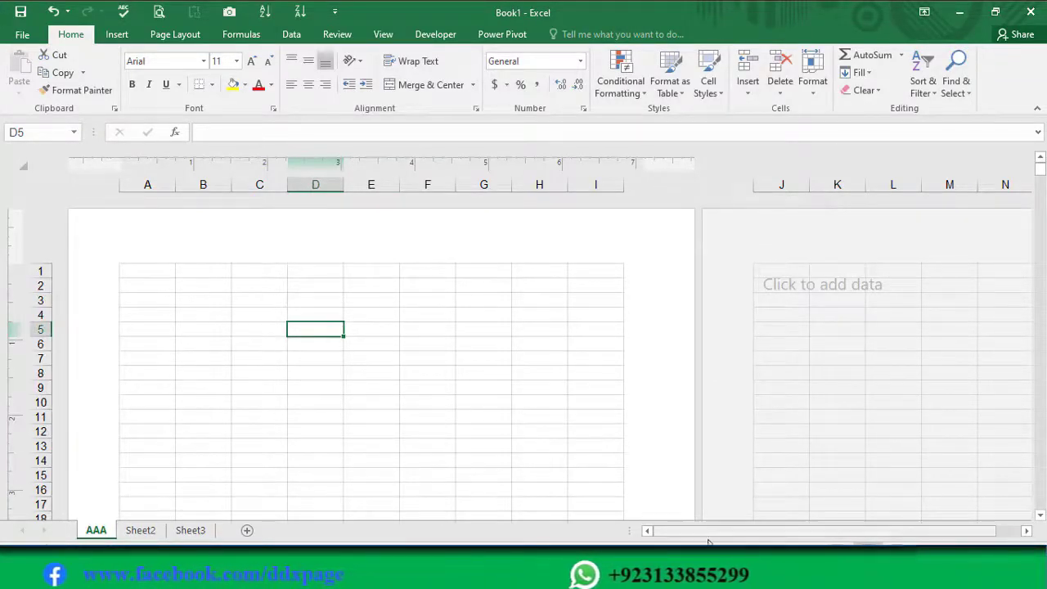
key(alt+w)
key(l)
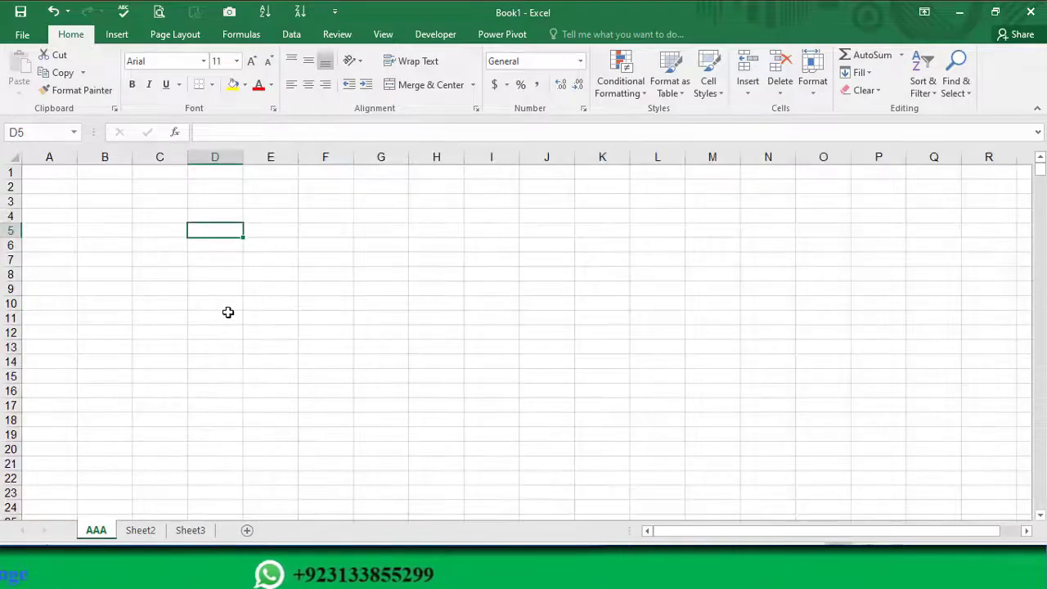
- Select several cells and ranges, ending on D8:I11, then switch to Page Layout view
click(223, 316)
drag(71, 177, 486, 393)
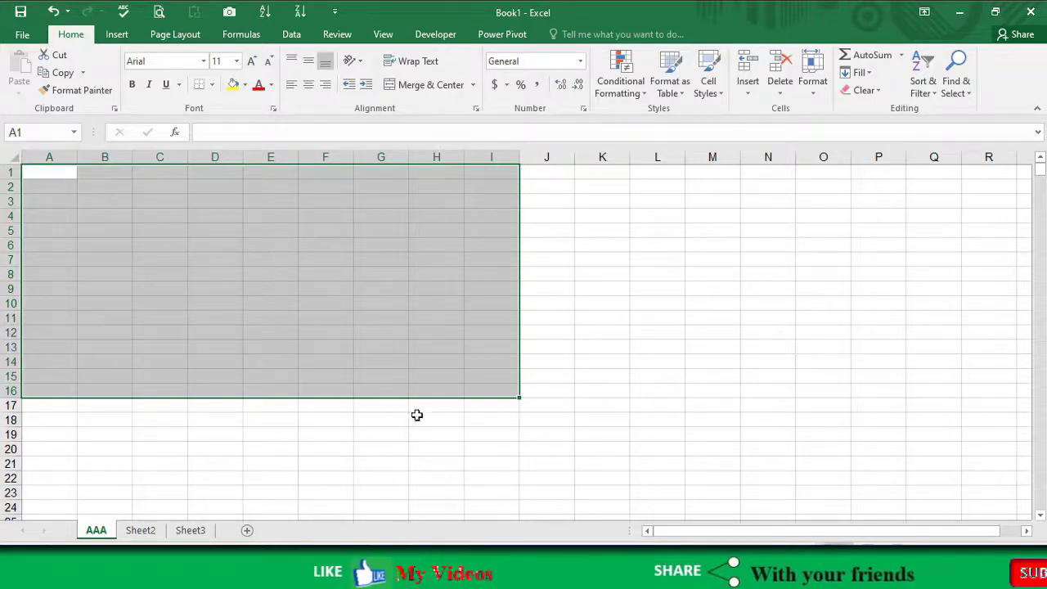
scroll(449, 426, down, 3)
scroll(441, 417, up, 3)
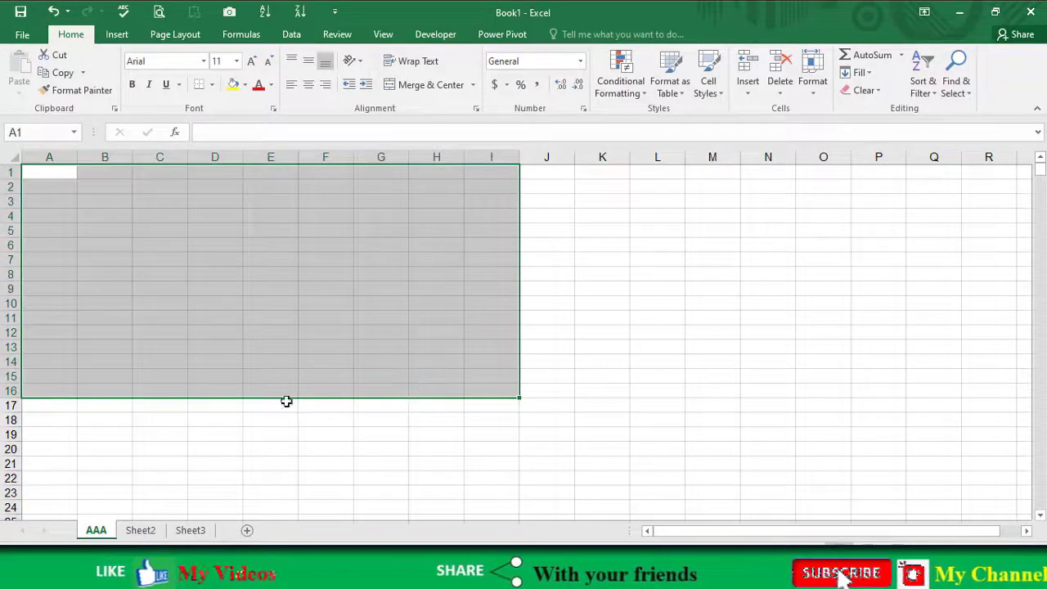
click(491, 405)
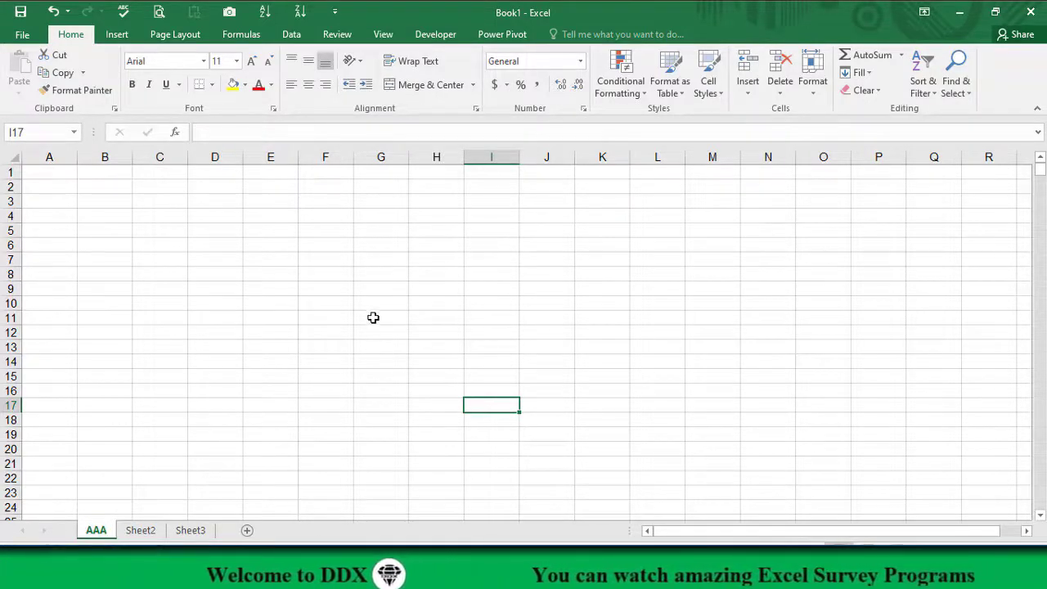
click(439, 322)
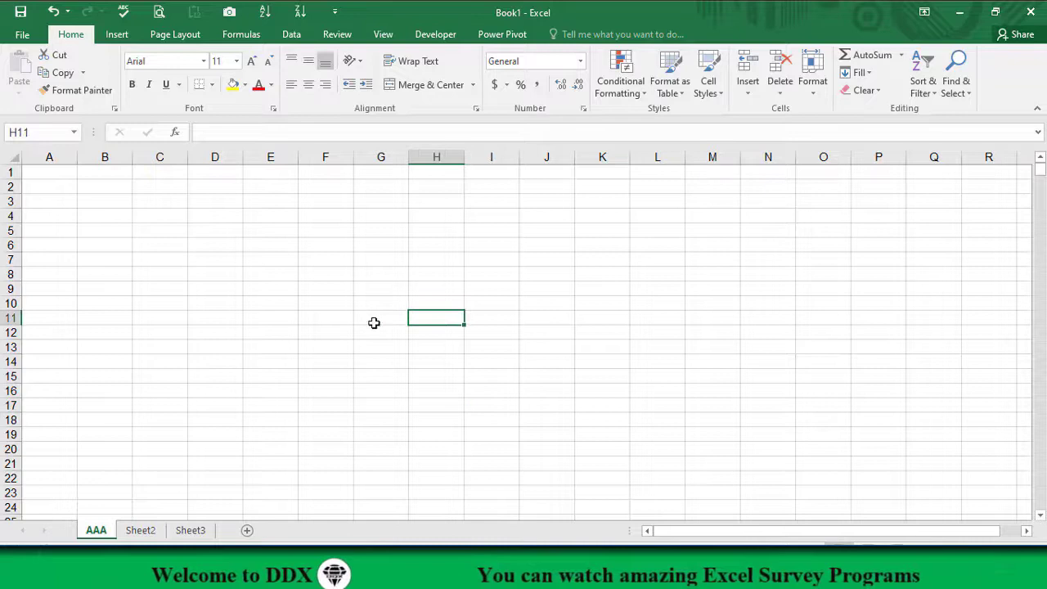
click(226, 264)
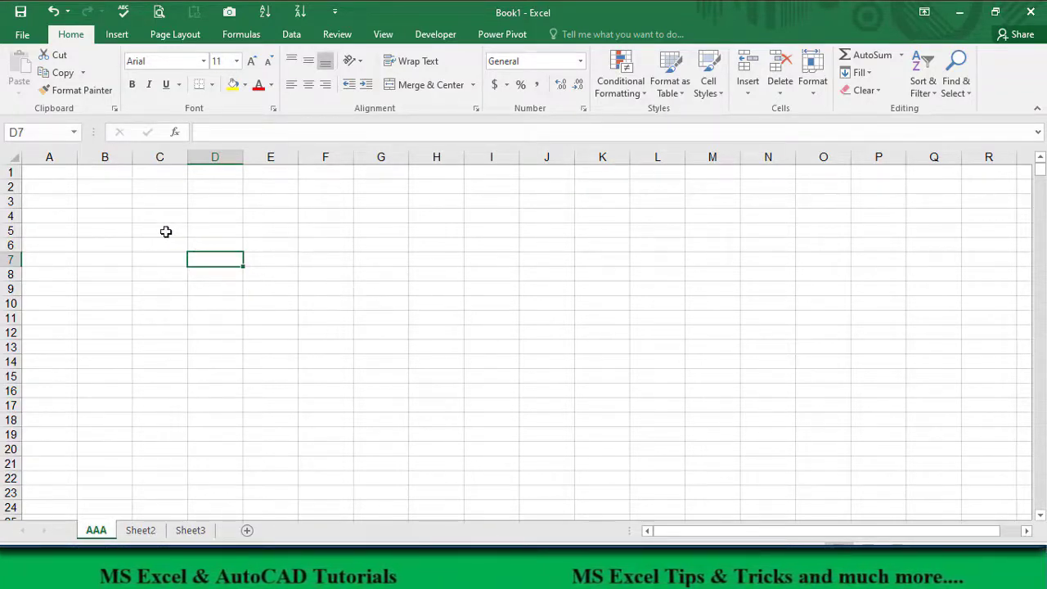
drag(166, 231, 516, 367)
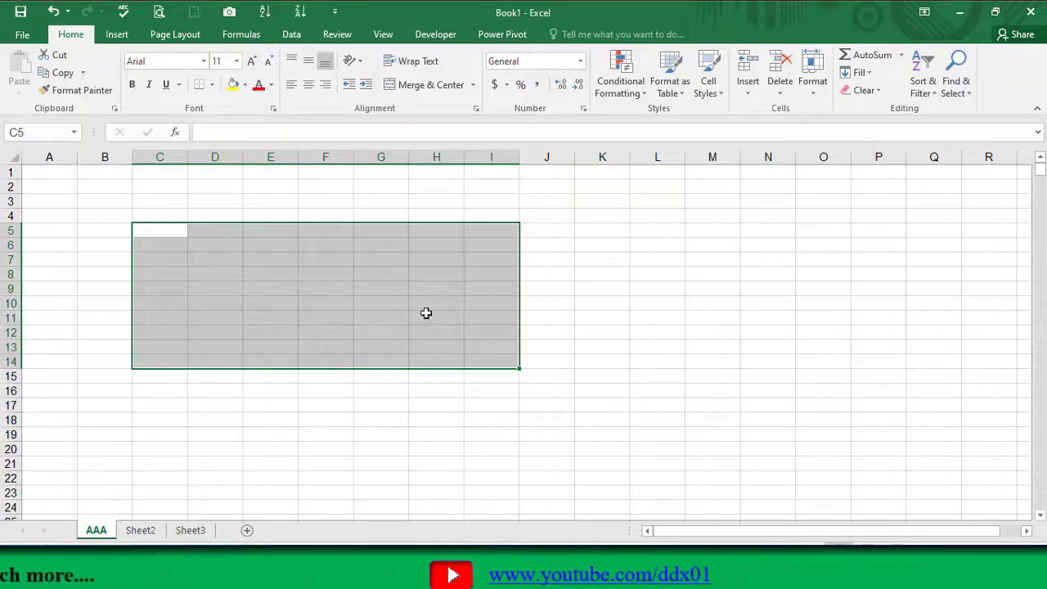
drag(208, 272, 491, 326)
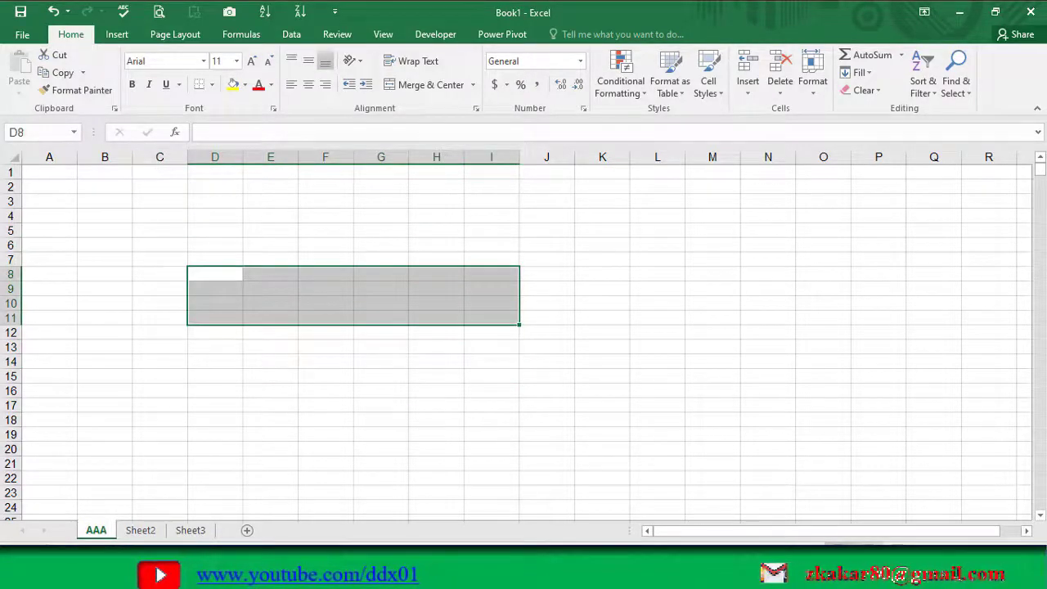
click(848, 544)
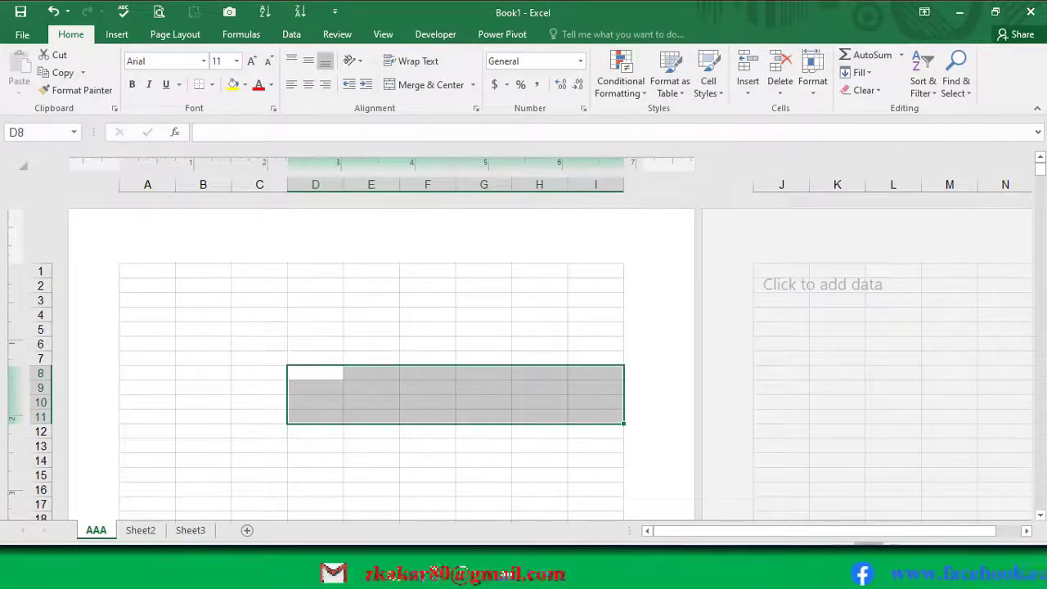
- In Page Break Preview, fill every cell of A1:J31 with 1312
click(870, 544)
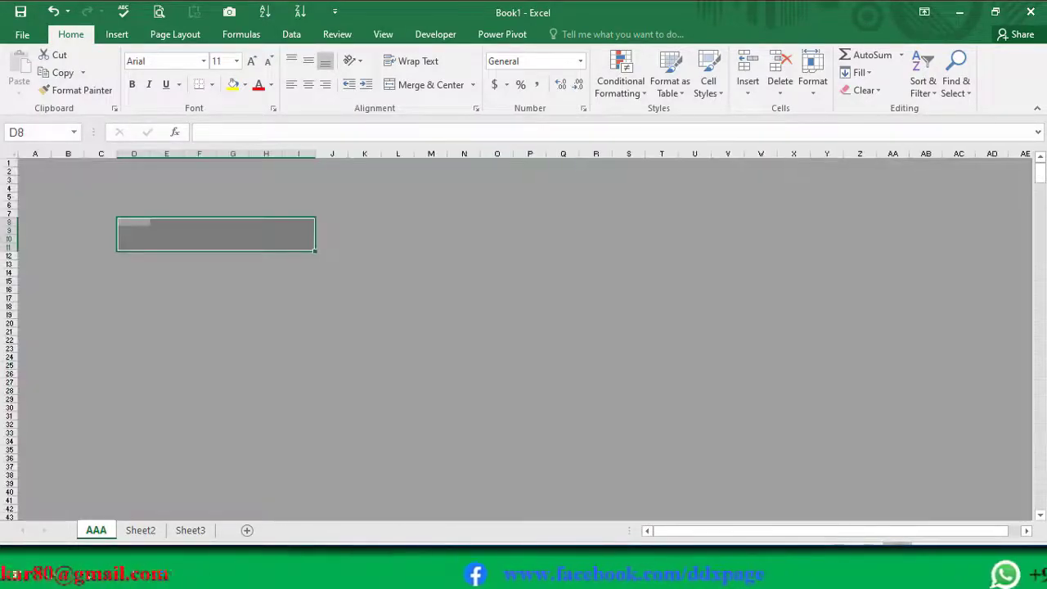
click(403, 323)
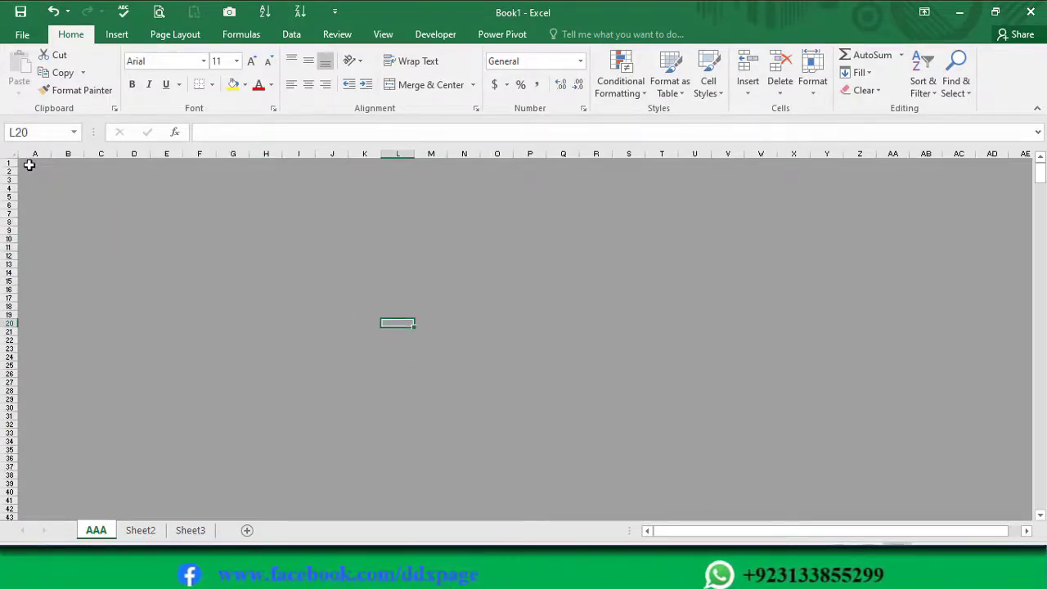
mouse_move(28, 161)
mouse_down()
mouse_move(339, 395)
mouse_move(337, 412)
mouse_up()
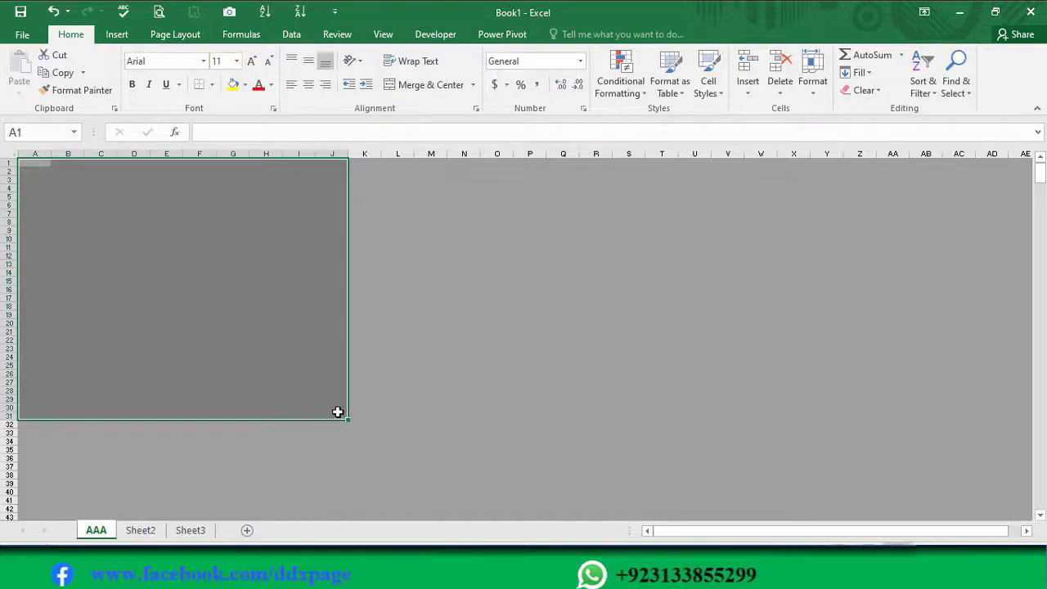
text(1312)
key(ctrl+Return)
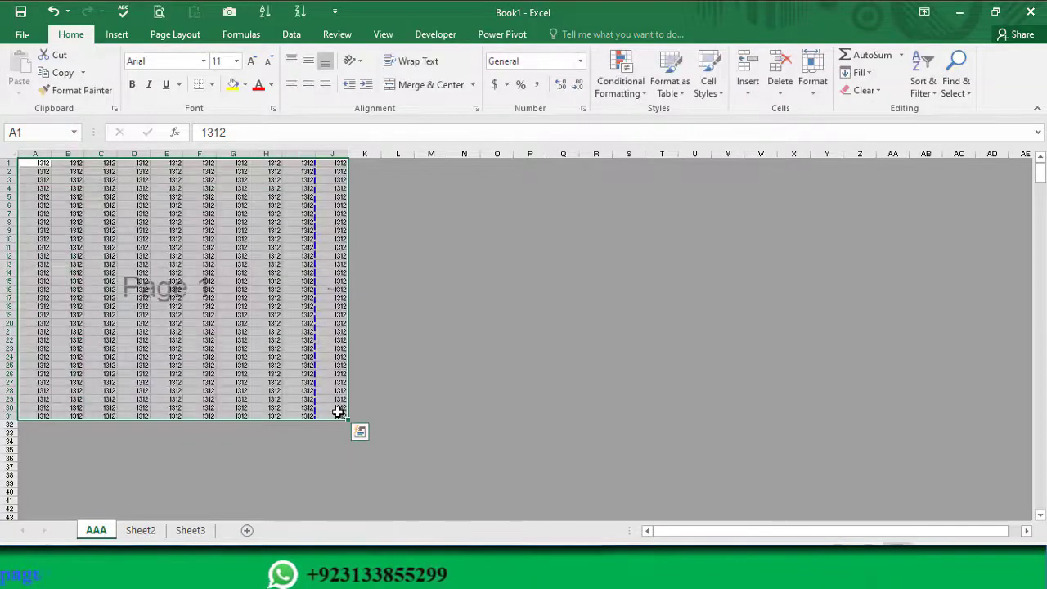
- Drag the page break so Page 1 spans columns A through J
click(227, 271)
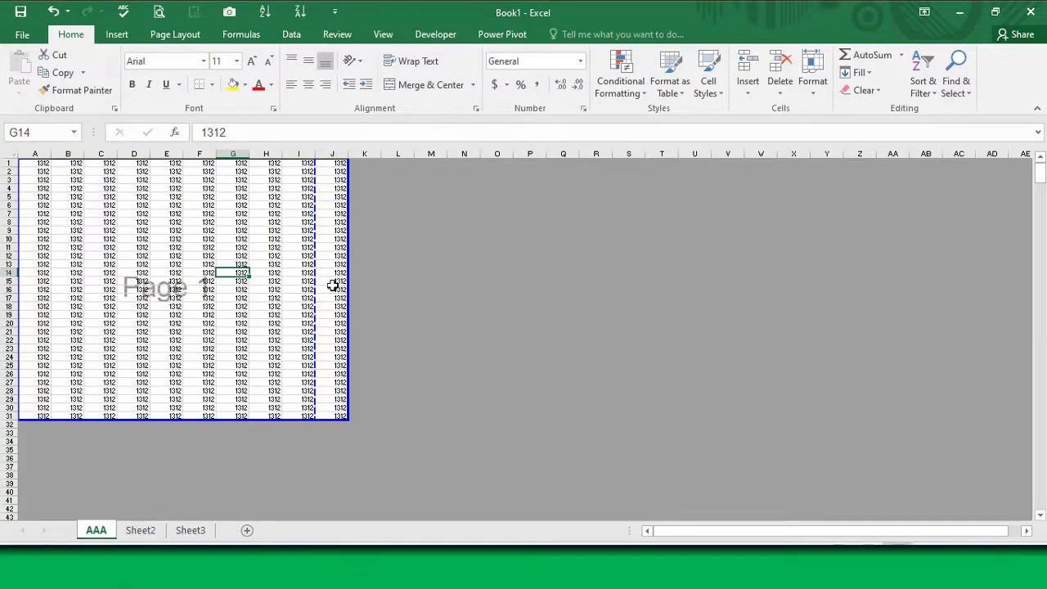
click(168, 264)
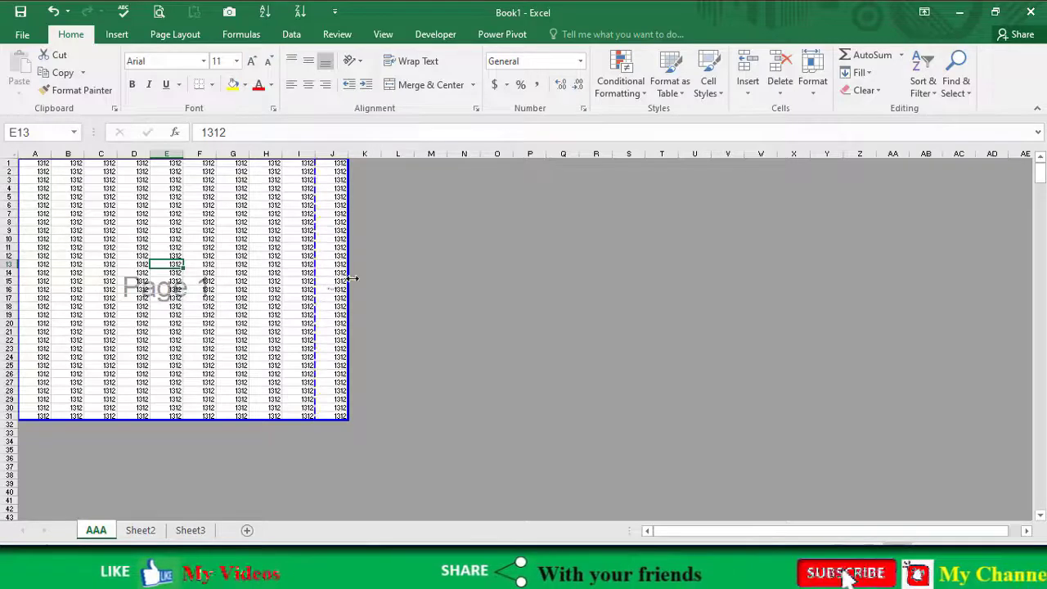
drag(352, 279, 350, 279)
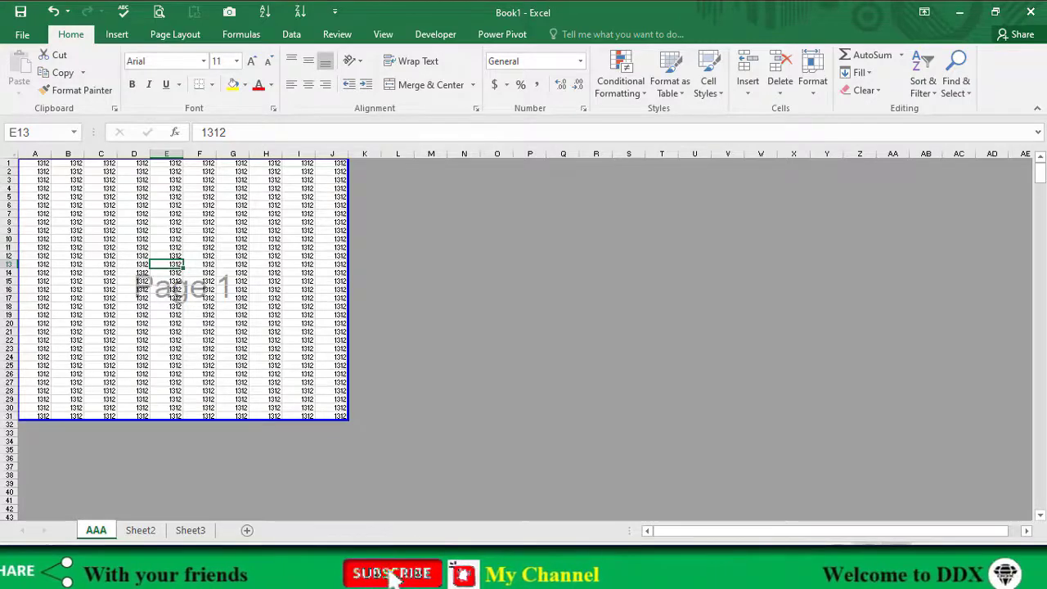
key(alt+w)
key(p)
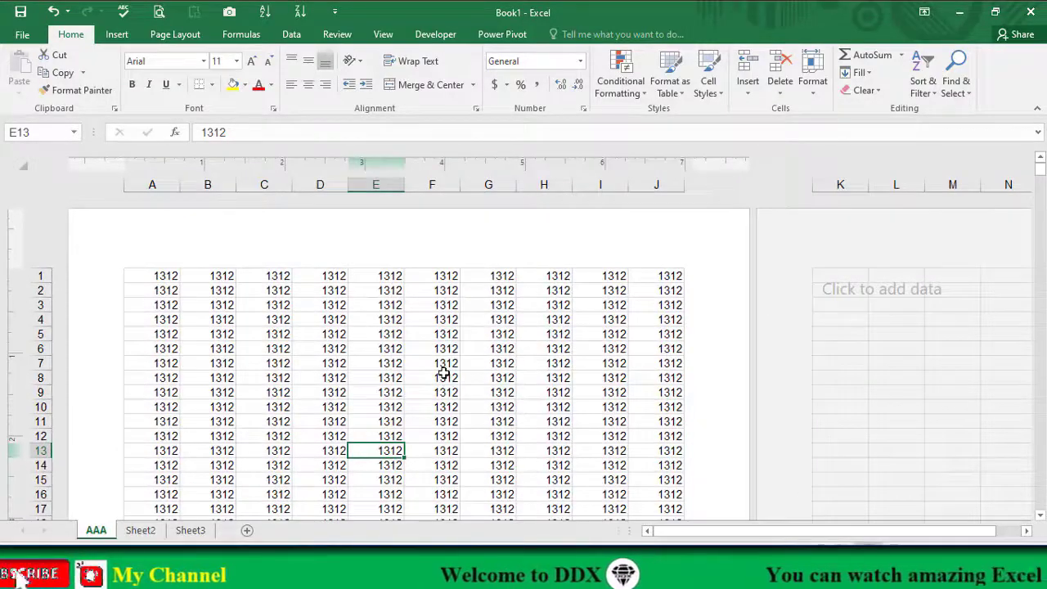
scroll(570, 355, down, 5)
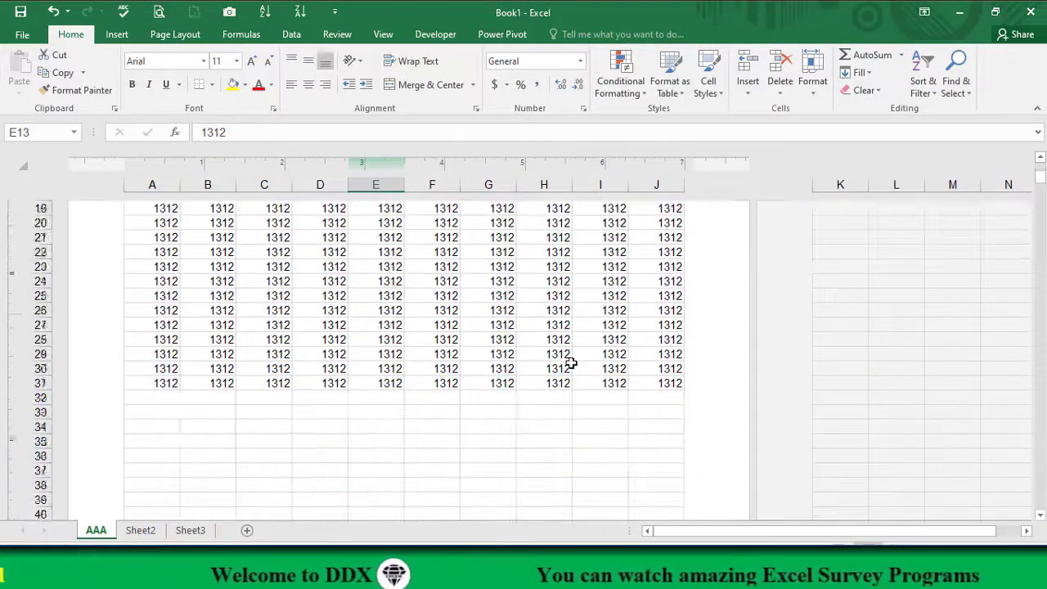
scroll(570, 363, up, 3)
scroll(570, 362, up, 3)
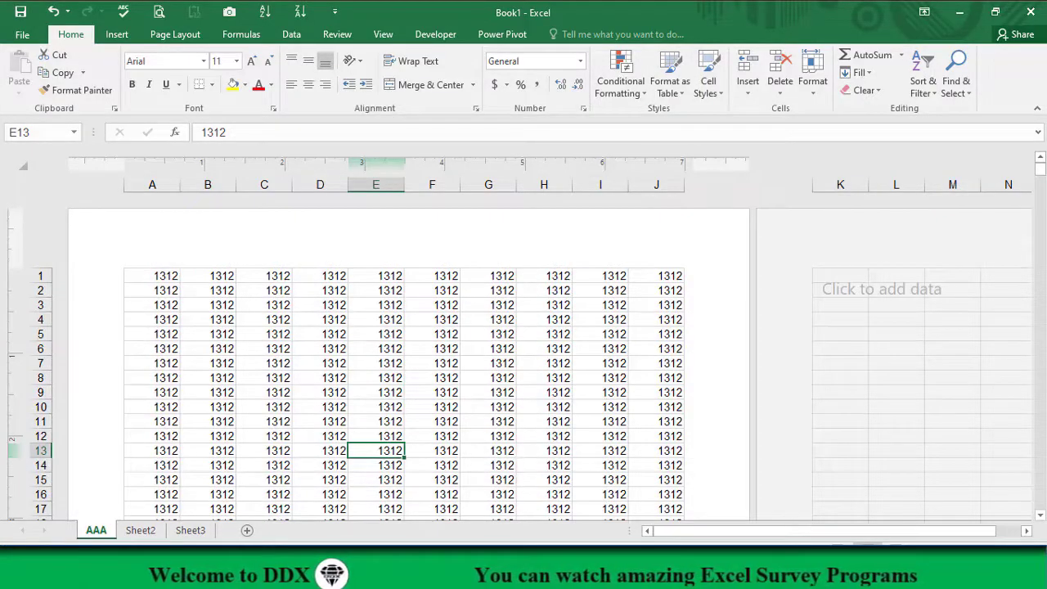
key(alt+w)
key(l)
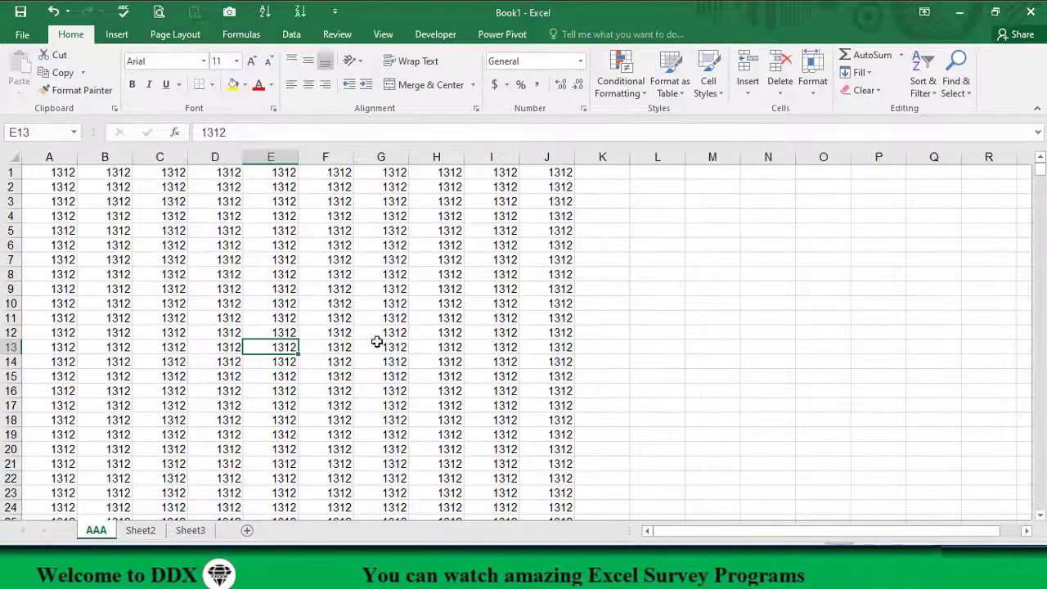
scroll(273, 338, down, 2)
scroll(283, 339, up, 2)
scroll(171, 292, down, 3)
scroll(78, 288, down, 4)
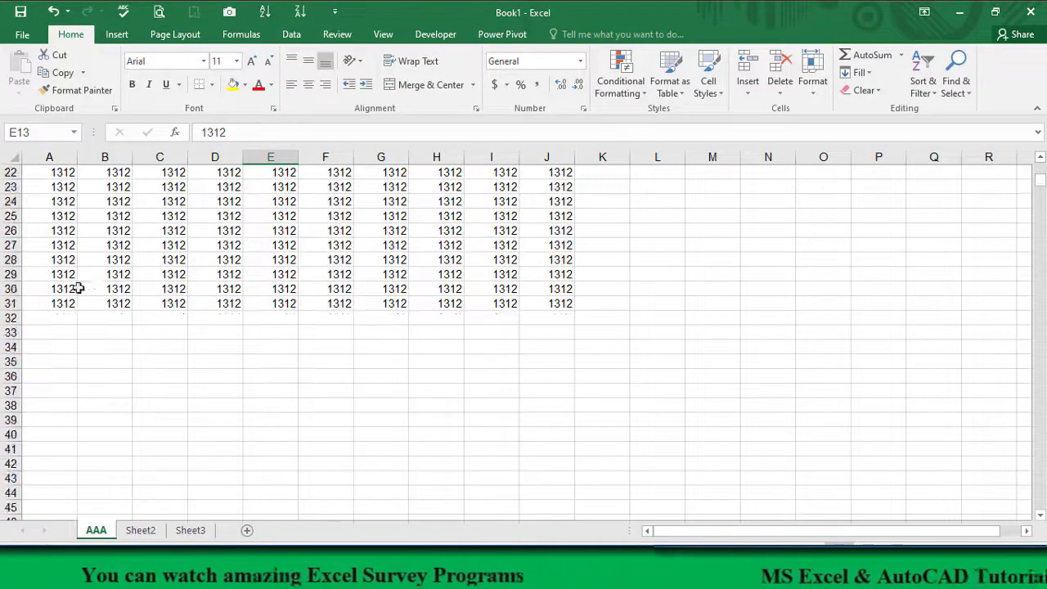
drag(78, 288, 528, 490)
scroll(344, 303, up, 20)
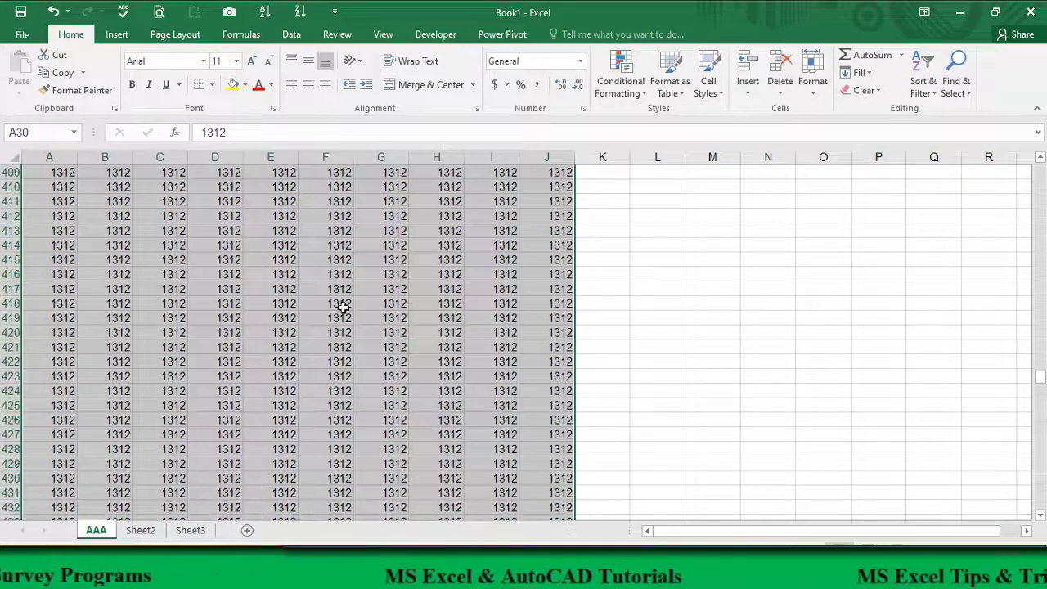
scroll(335, 309, up, 8)
scroll(306, 310, up, 15)
scroll(306, 315, up, 6)
scroll(303, 319, up, 18)
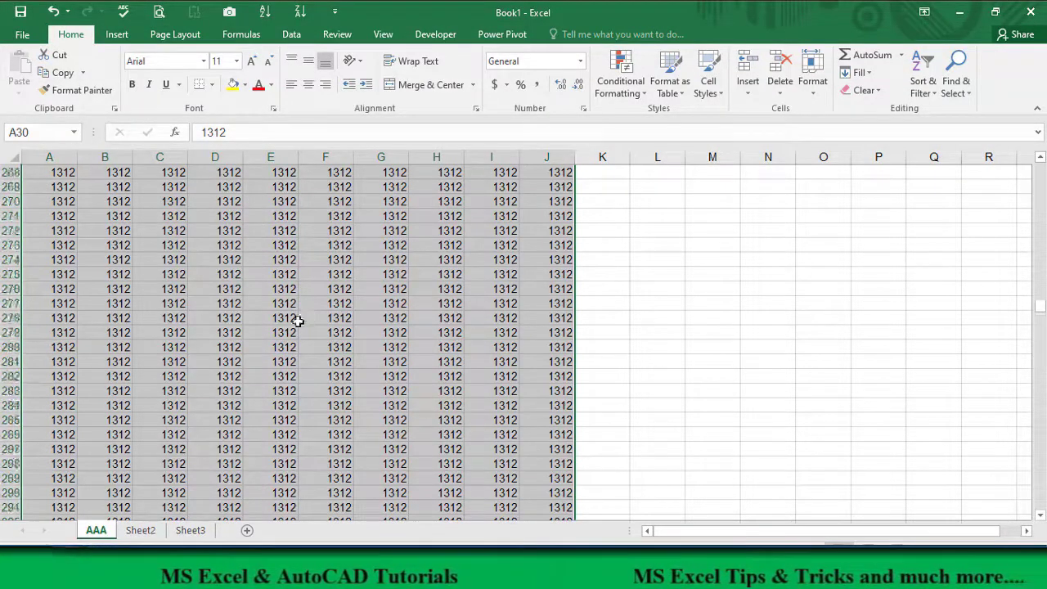
scroll(276, 327, up, 7)
scroll(264, 331, up, 9)
click(273, 303)
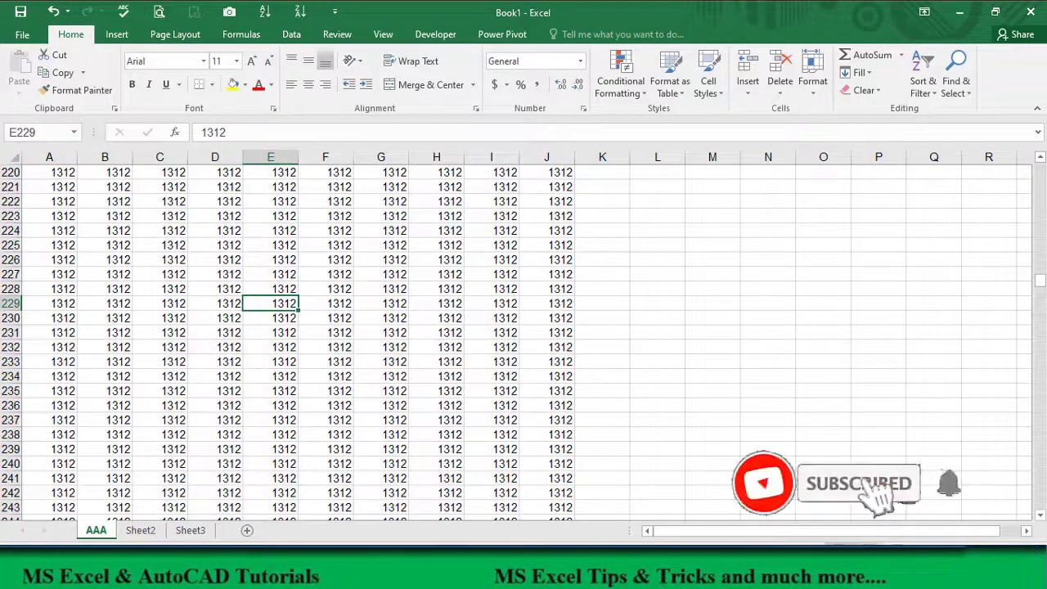
click(908, 545)
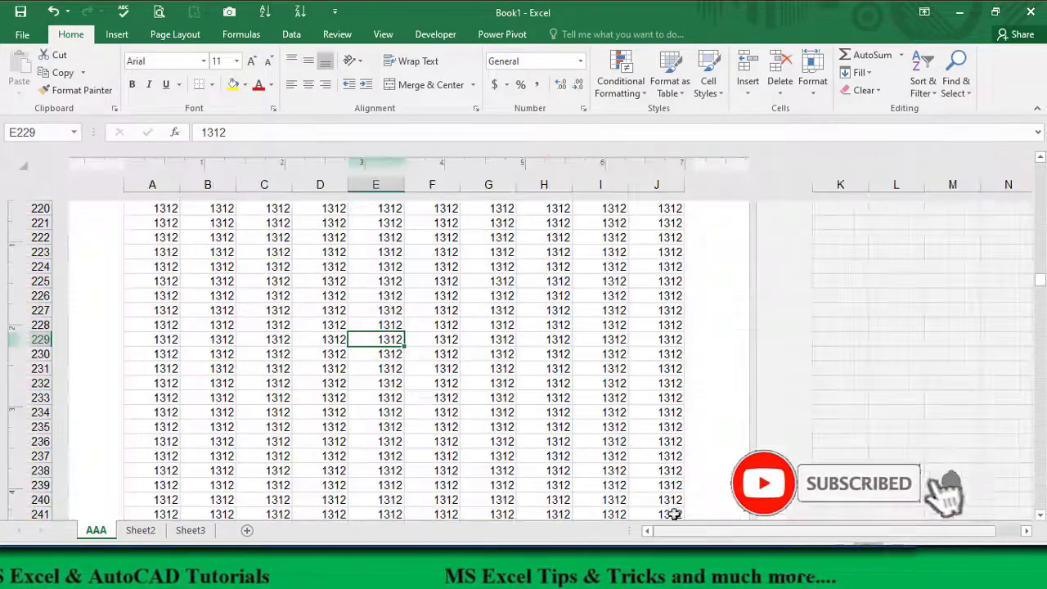
scroll(392, 385, down, 9)
scroll(394, 391, down, 10)
scroll(394, 396, down, 8)
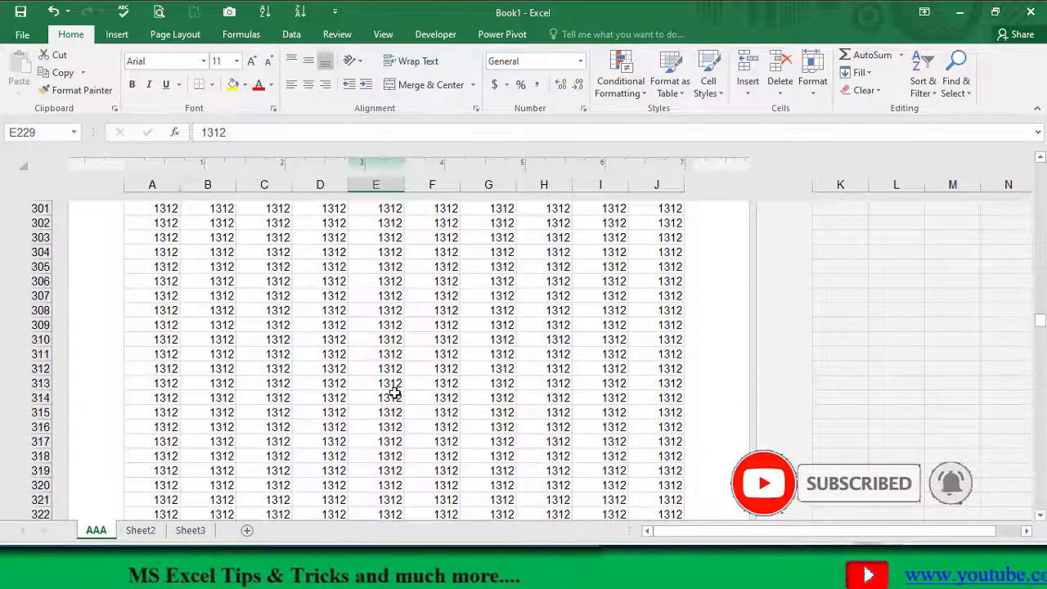
scroll(395, 397, down, 8)
scroll(394, 396, down, 8)
scroll(395, 393, down, 13)
scroll(394, 393, up, 1)
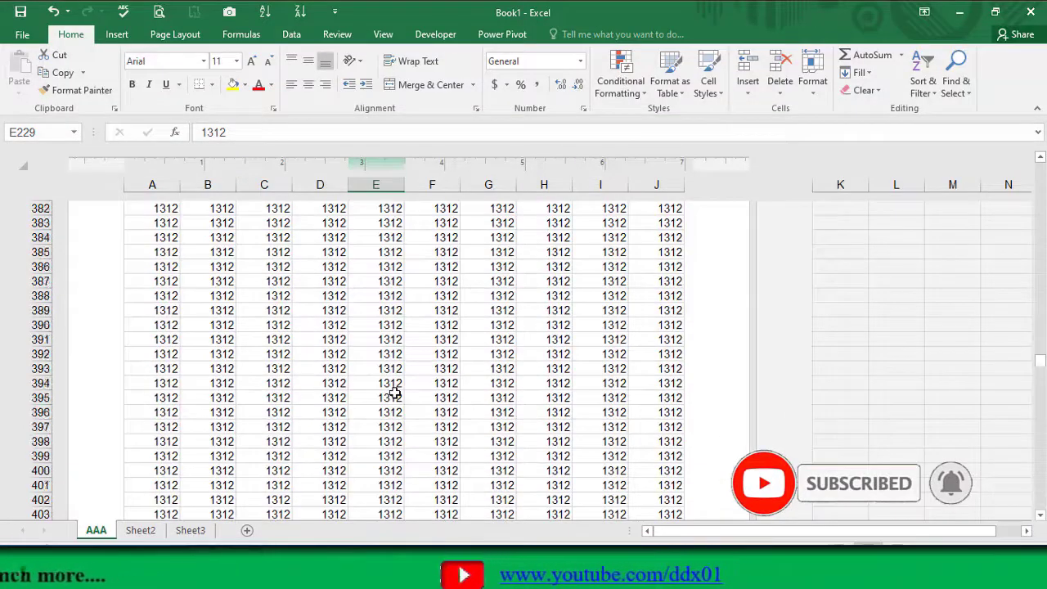
scroll(394, 393, up, 6)
scroll(394, 392, down, 5)
scroll(395, 394, down, 7)
scroll(395, 392, down, 6)
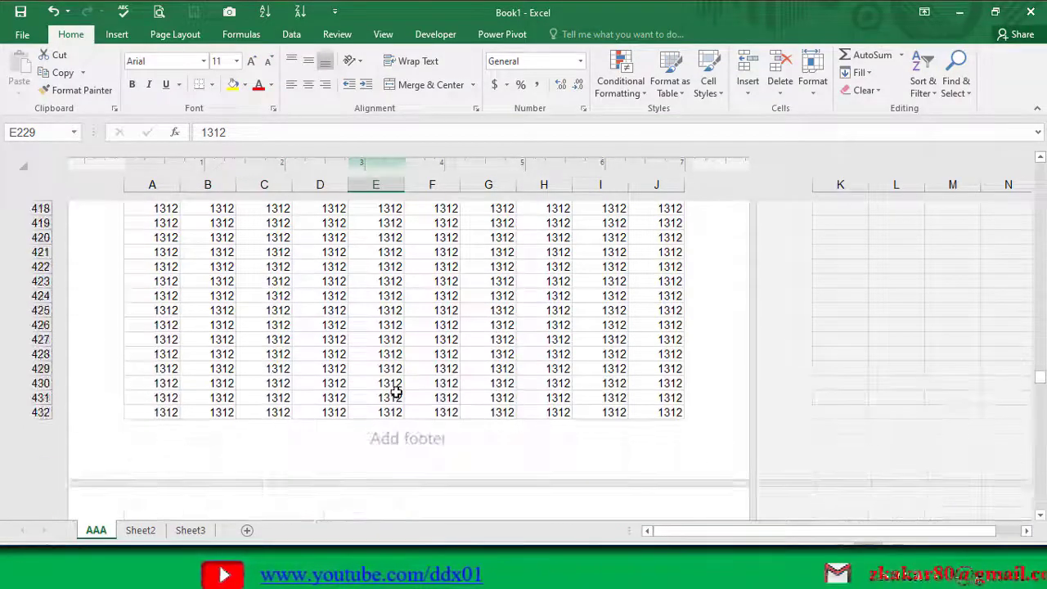
scroll(395, 393, down, 2)
scroll(395, 392, down, 2)
scroll(395, 393, down, 4)
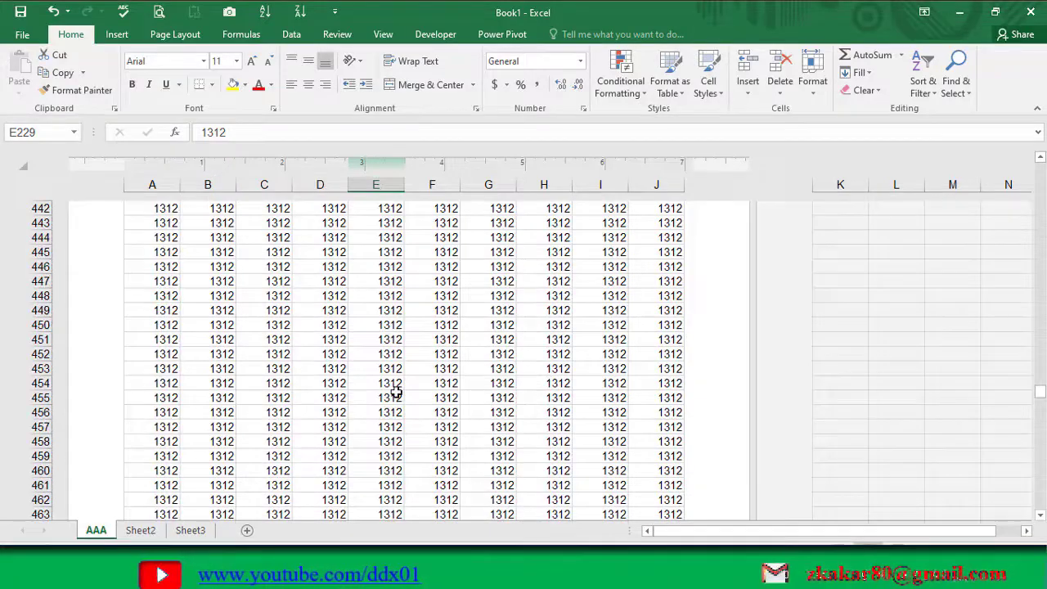
scroll(401, 408, up, 8)
scroll(401, 408, up, 13)
scroll(401, 408, up, 10)
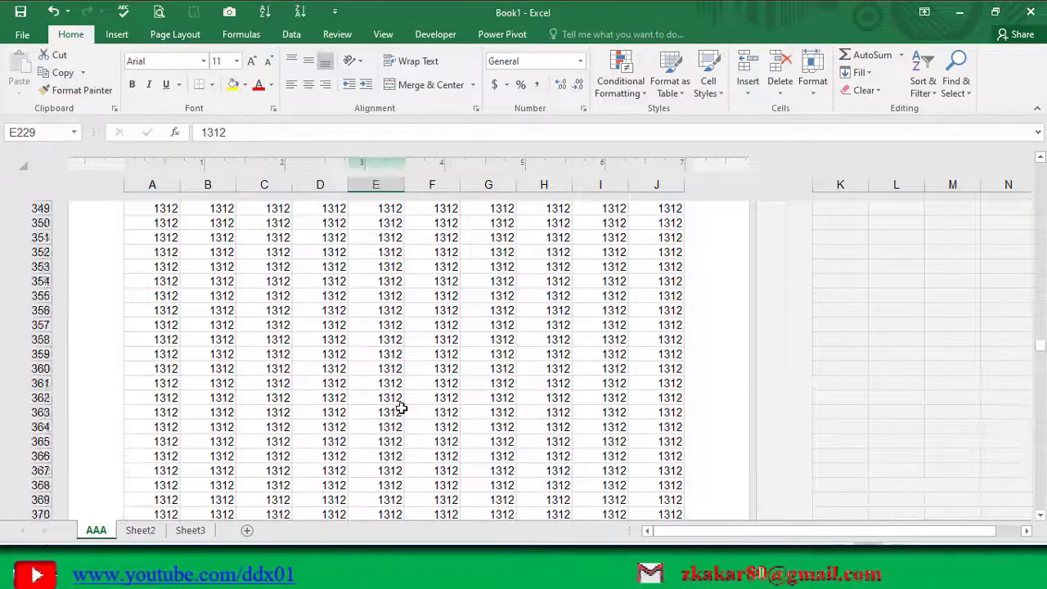
scroll(400, 408, up, 15)
scroll(400, 408, up, 12)
scroll(401, 408, up, 16)
scroll(401, 408, up, 12)
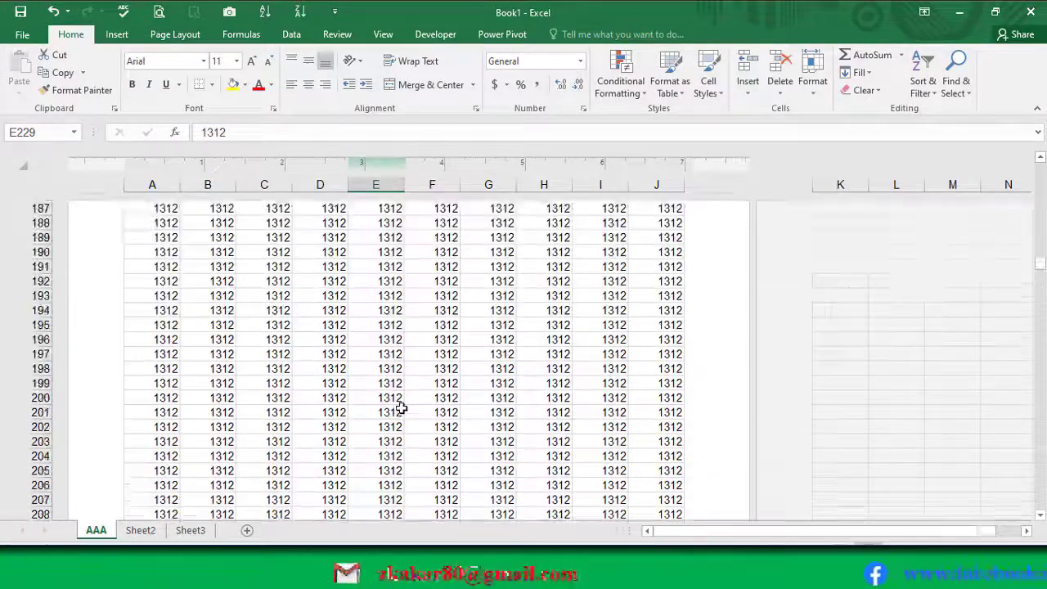
scroll(400, 408, up, 14)
scroll(401, 408, up, 11)
scroll(400, 408, up, 15)
- Step through the left, centre and right page header sections in Page Layout view
scroll(400, 408, up, 20)
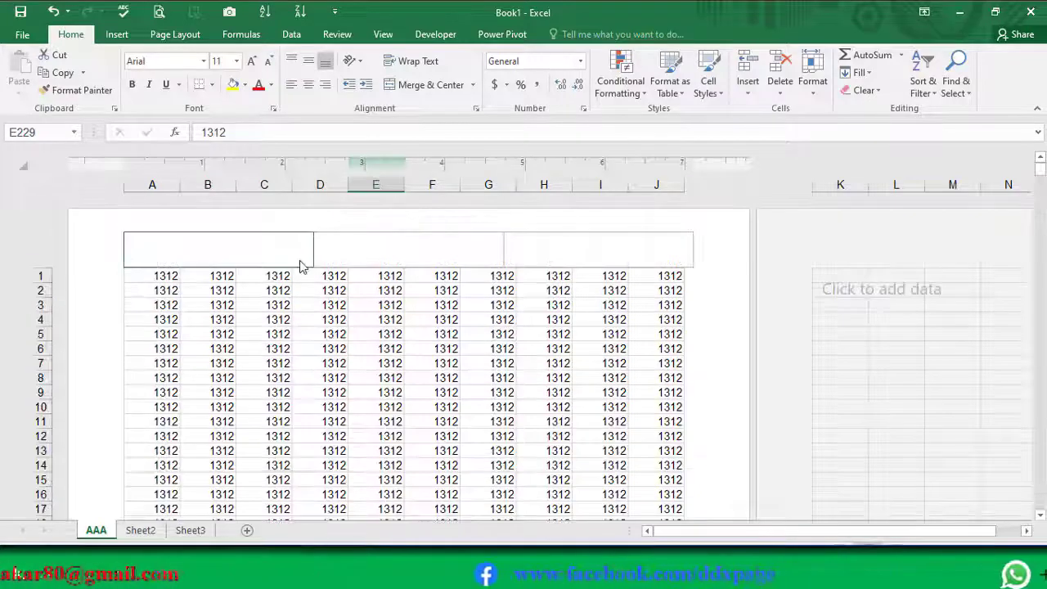
click(274, 255)
click(380, 242)
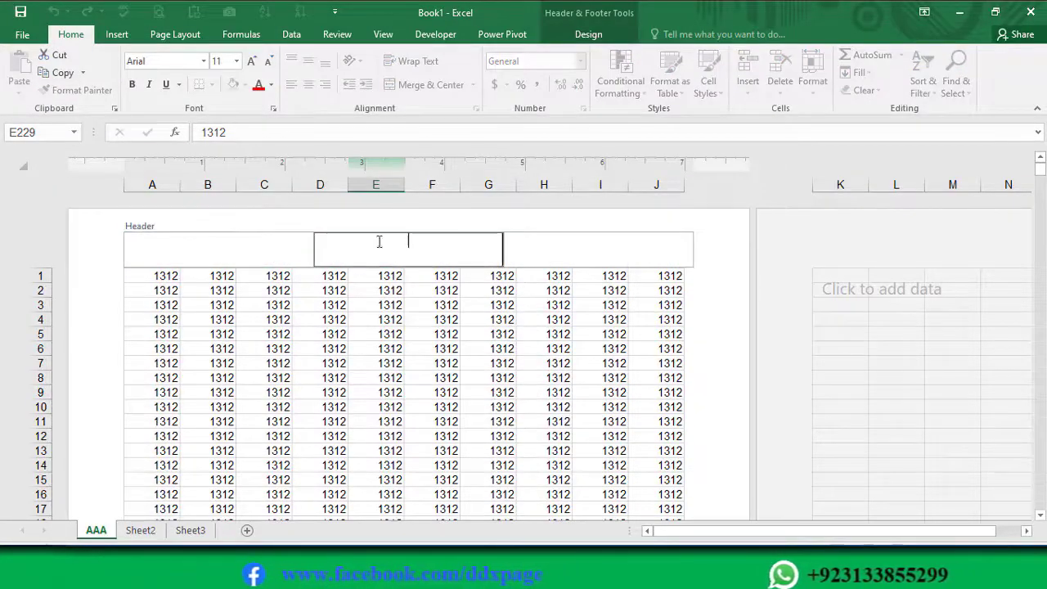
click(556, 245)
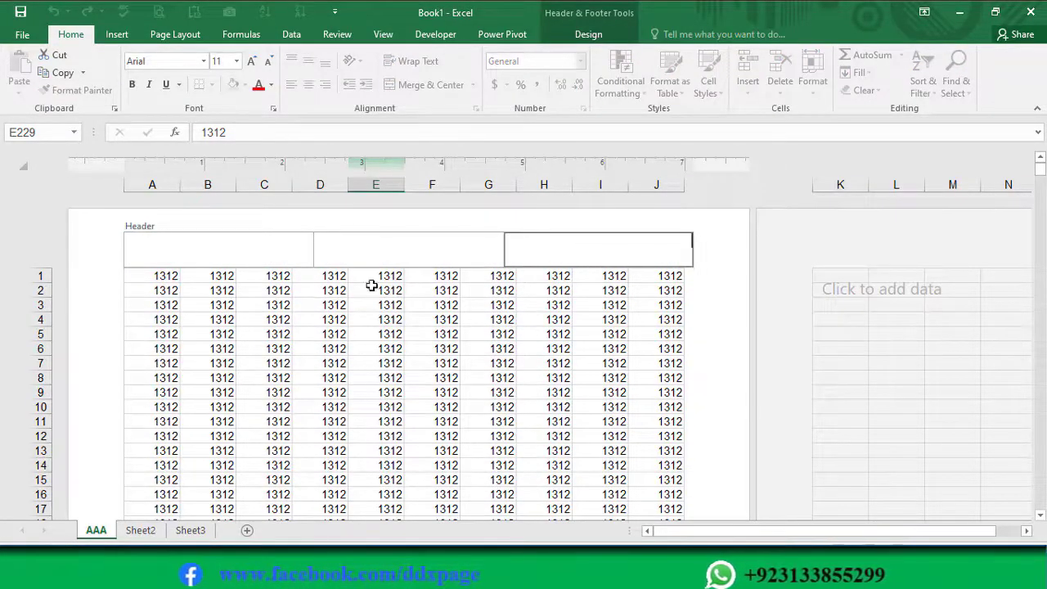
click(386, 258)
click(245, 249)
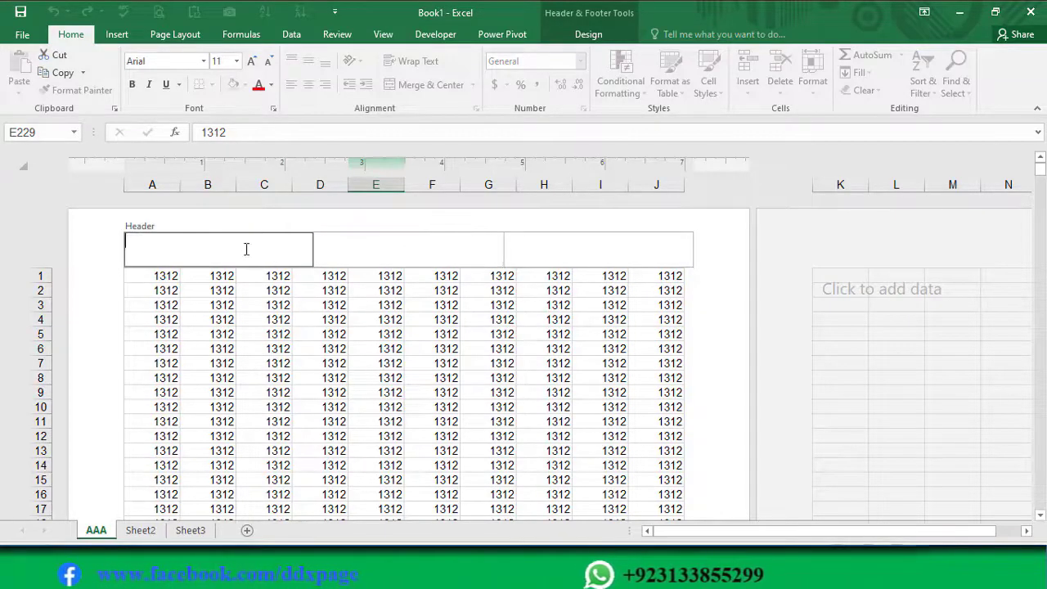
click(442, 258)
click(547, 259)
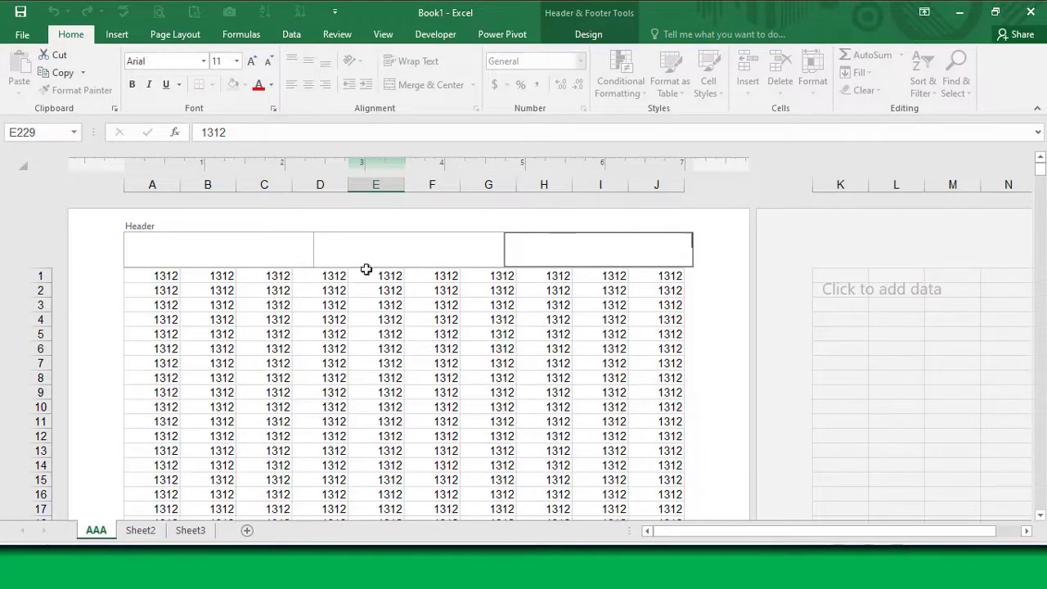
- Enter 'I Tech Computer College' in the left header section and leave header editing
click(257, 252)
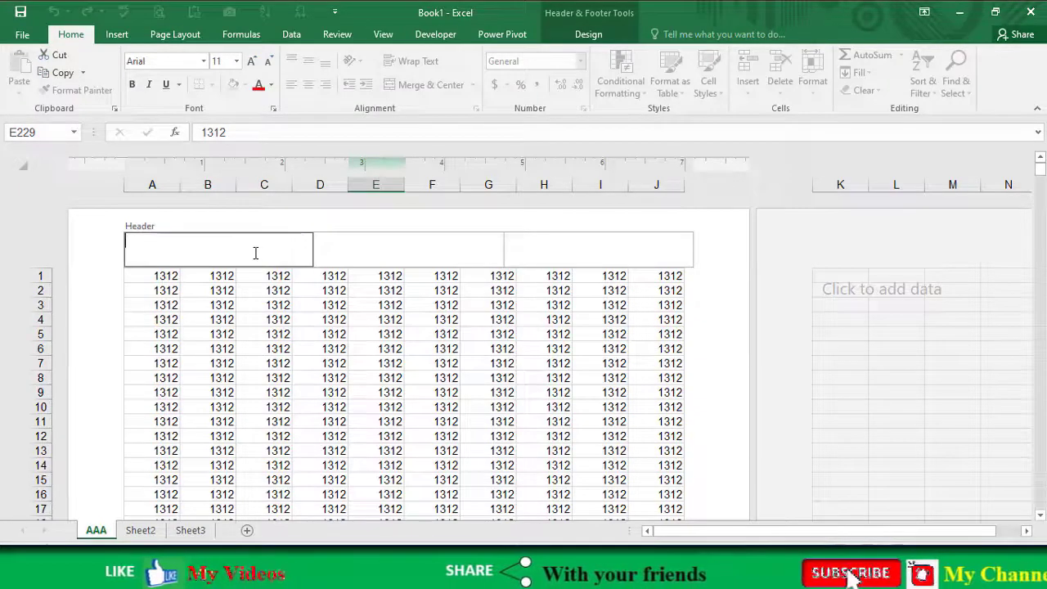
text(I Tech Comp)
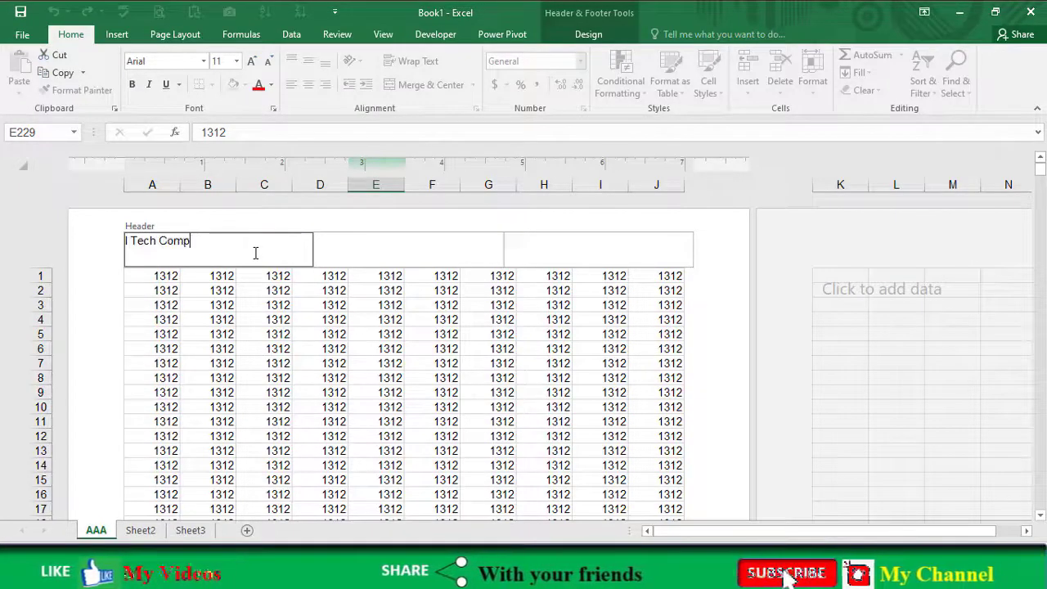
text(uter Colle)
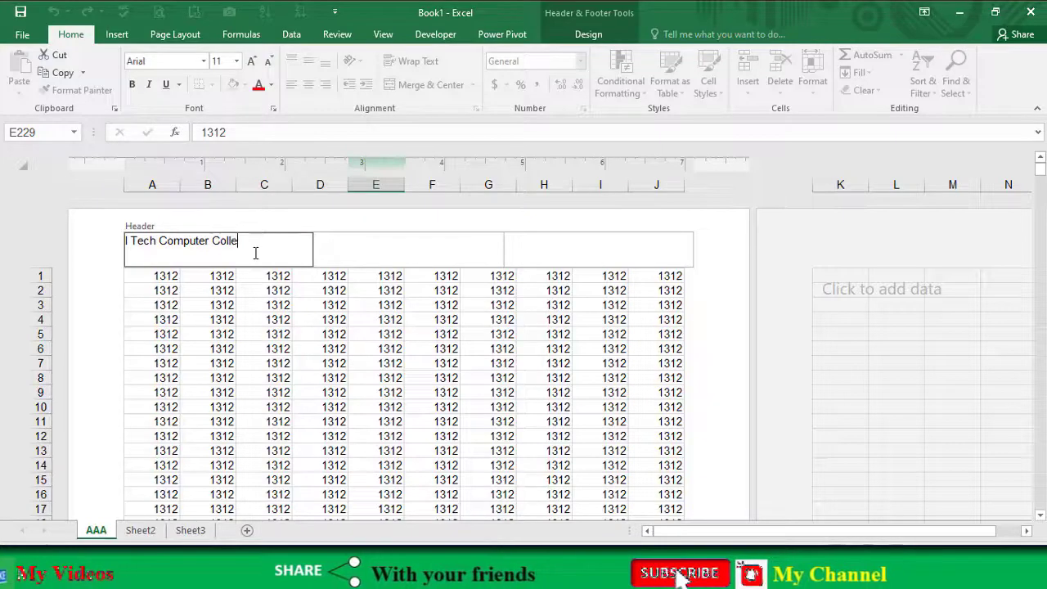
text(ge)
click(260, 335)
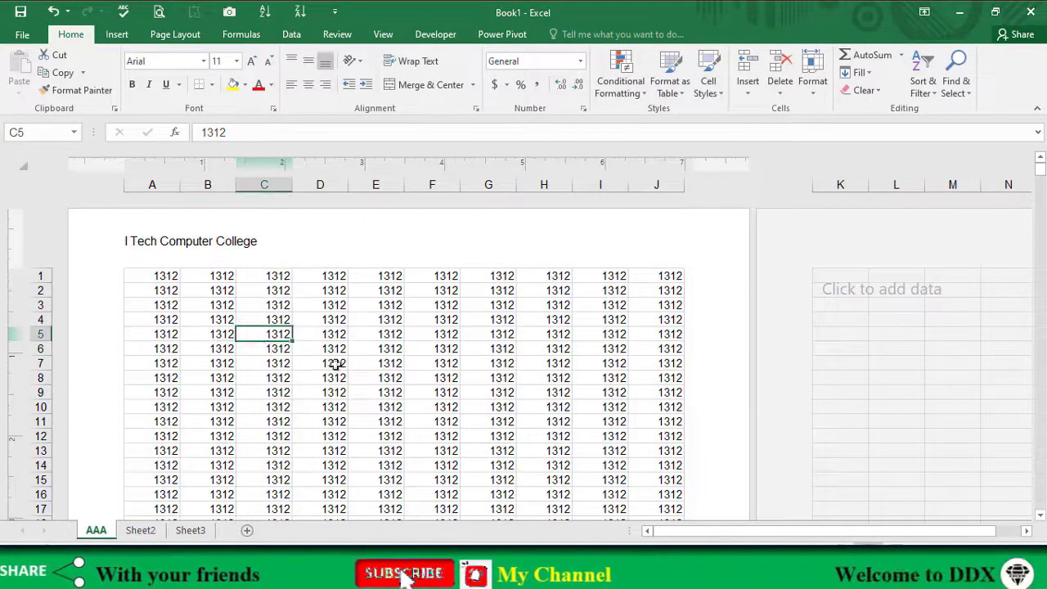
- Switch the sheet back to Normal view
key(alt+w)
key(l)
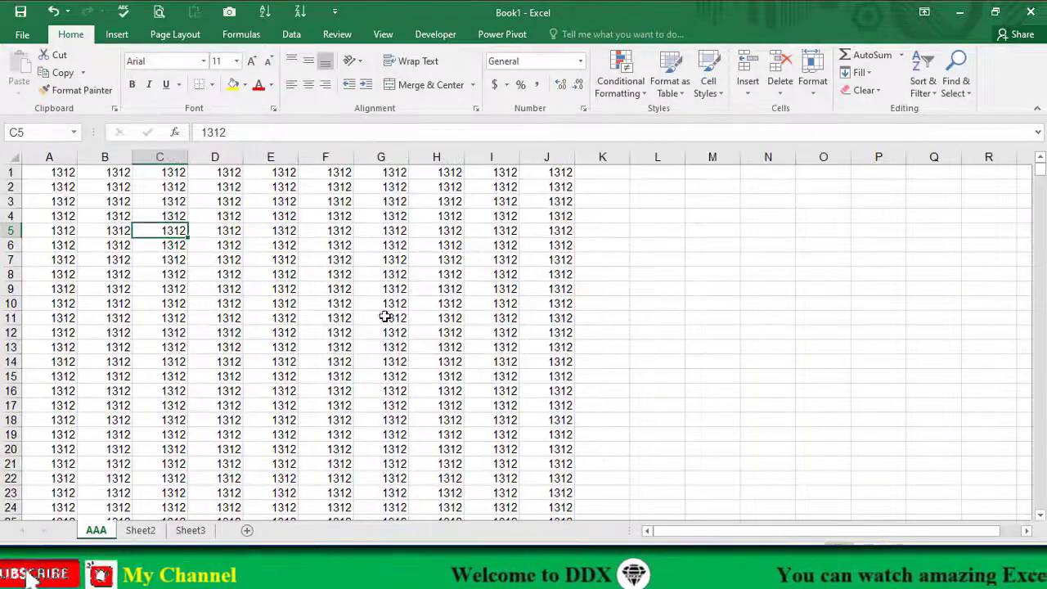
scroll(133, 234, down, 1)
scroll(134, 261, up, 1)
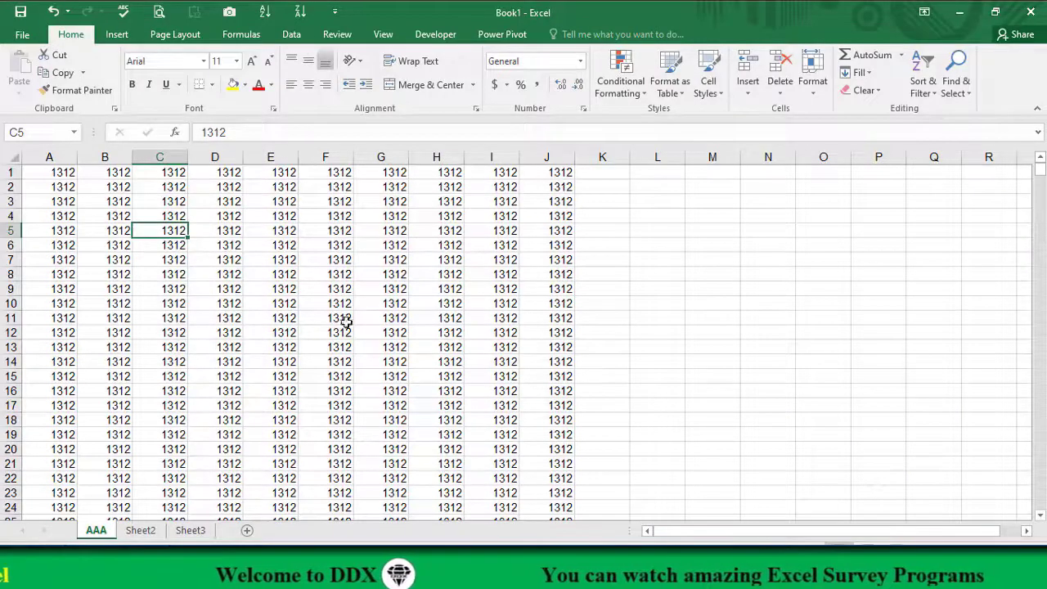
- Return to Page Layout view and scroll through the pages to check the header
key(alt+w)
key(p)
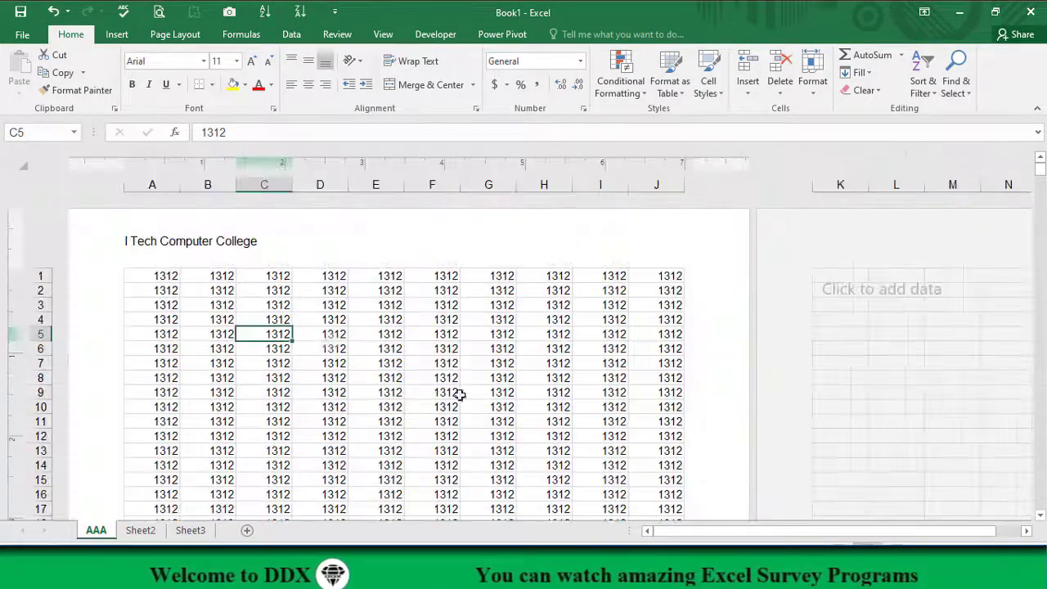
scroll(246, 327, down, 8)
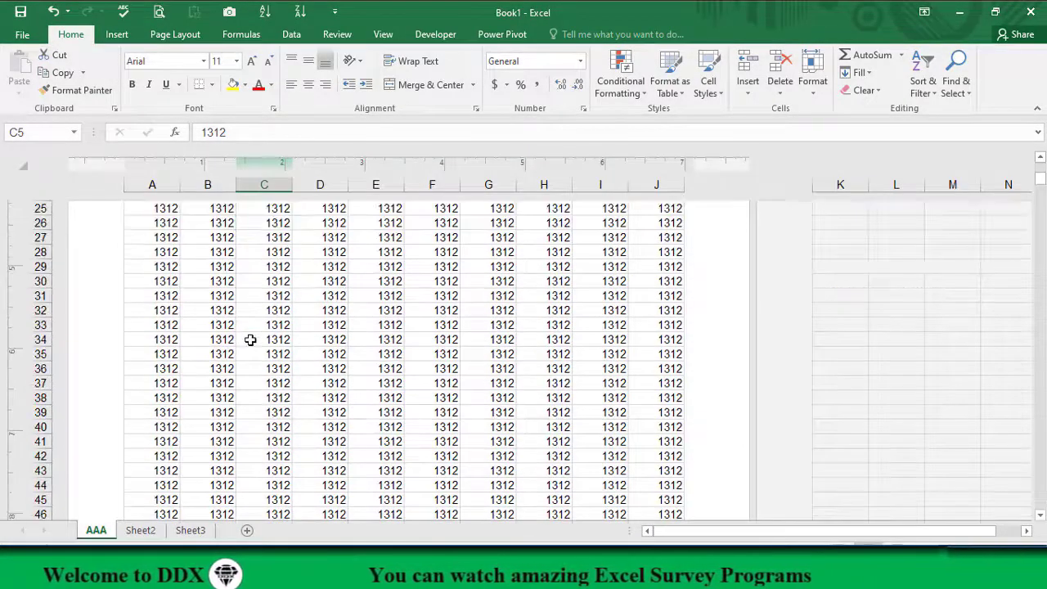
scroll(250, 339, down, 4)
scroll(251, 338, down, 3)
scroll(246, 360, down, 4)
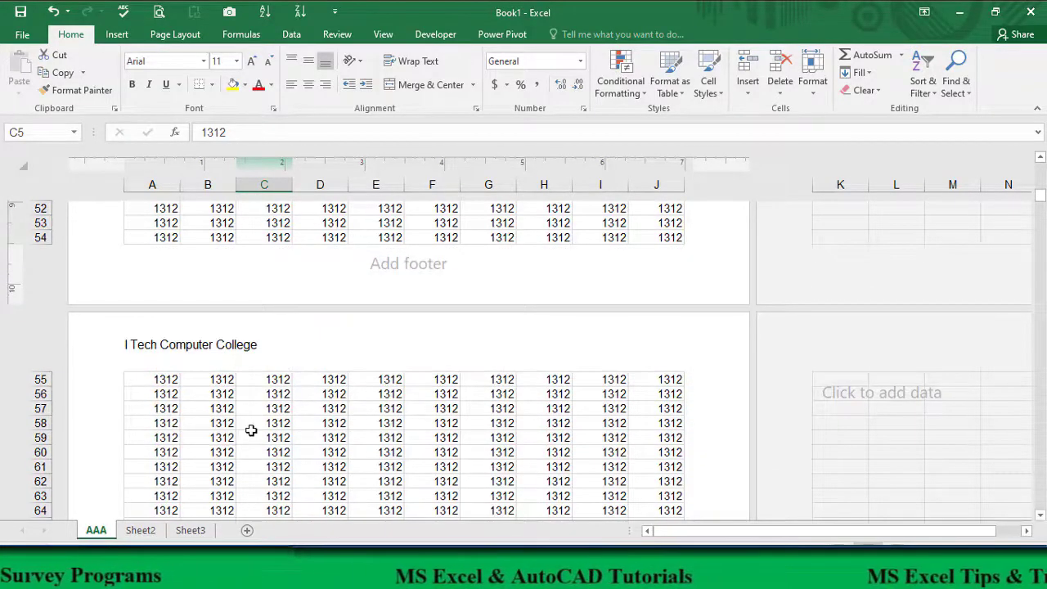
scroll(250, 428, down, 4)
scroll(255, 427, down, 8)
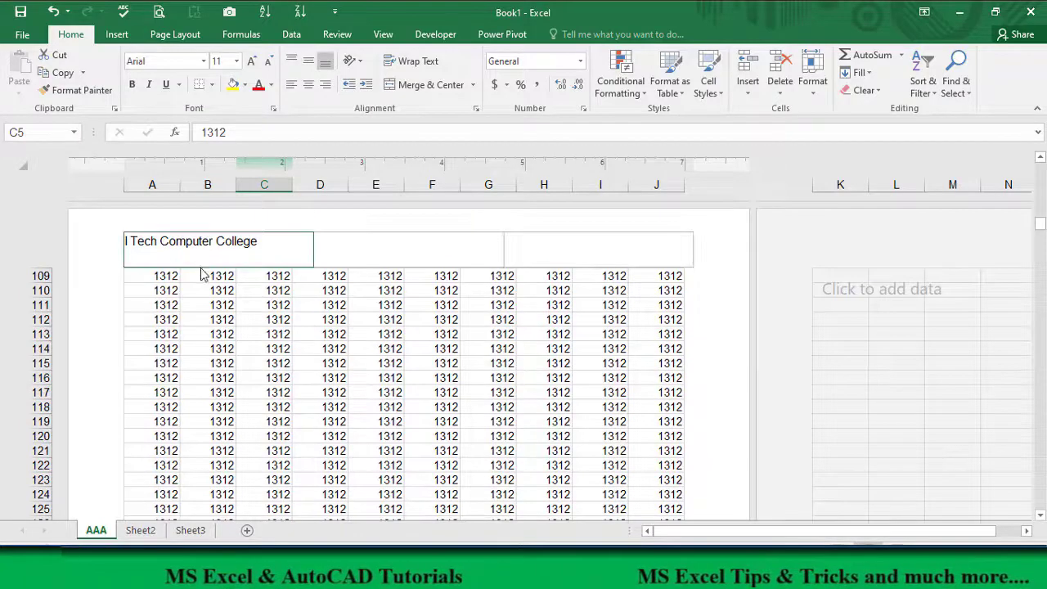
scroll(206, 273, up, 6)
scroll(207, 273, up, 8)
scroll(209, 278, up, 11)
scroll(209, 277, up, 12)
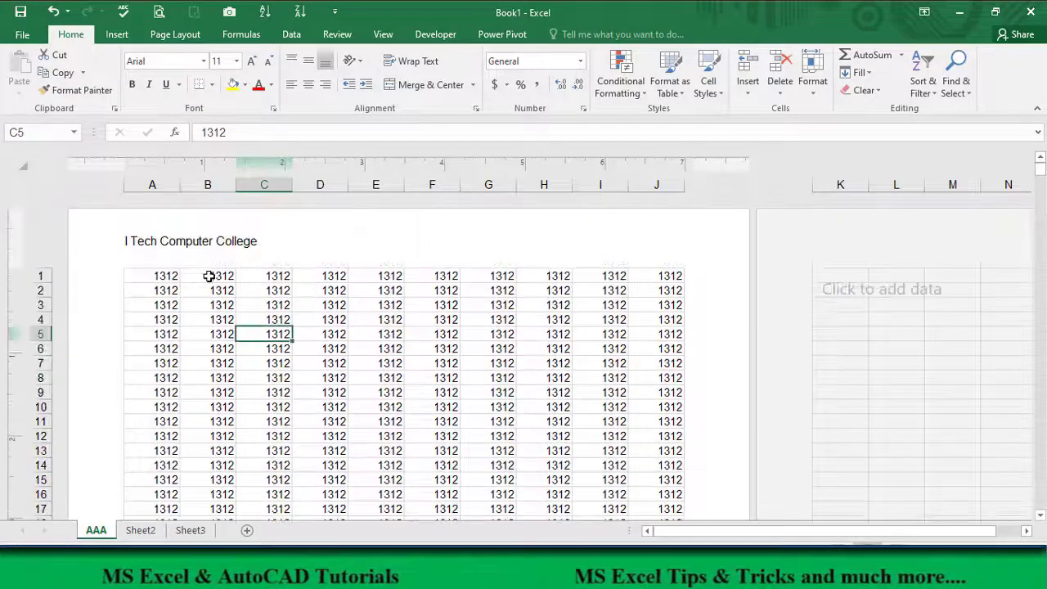
- Delete the 'I Tech Computer College' text from the left header section
click(201, 244)
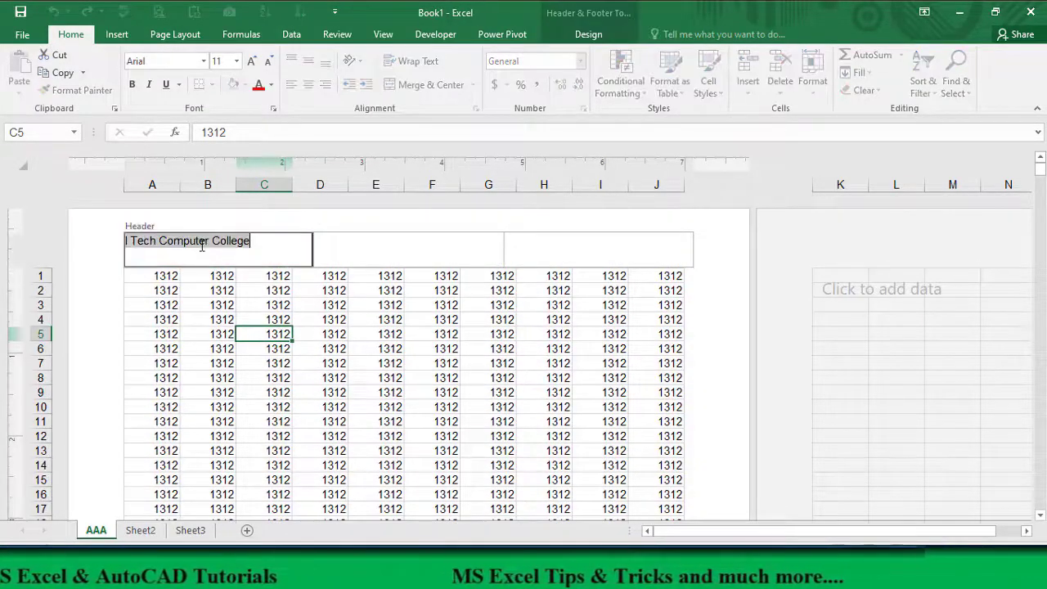
click(394, 249)
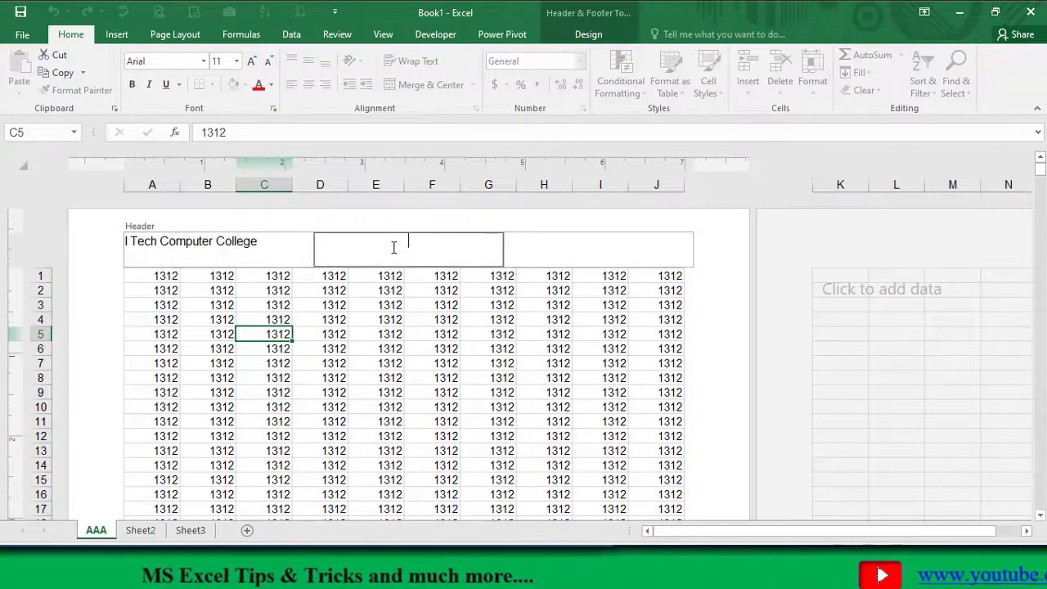
click(536, 243)
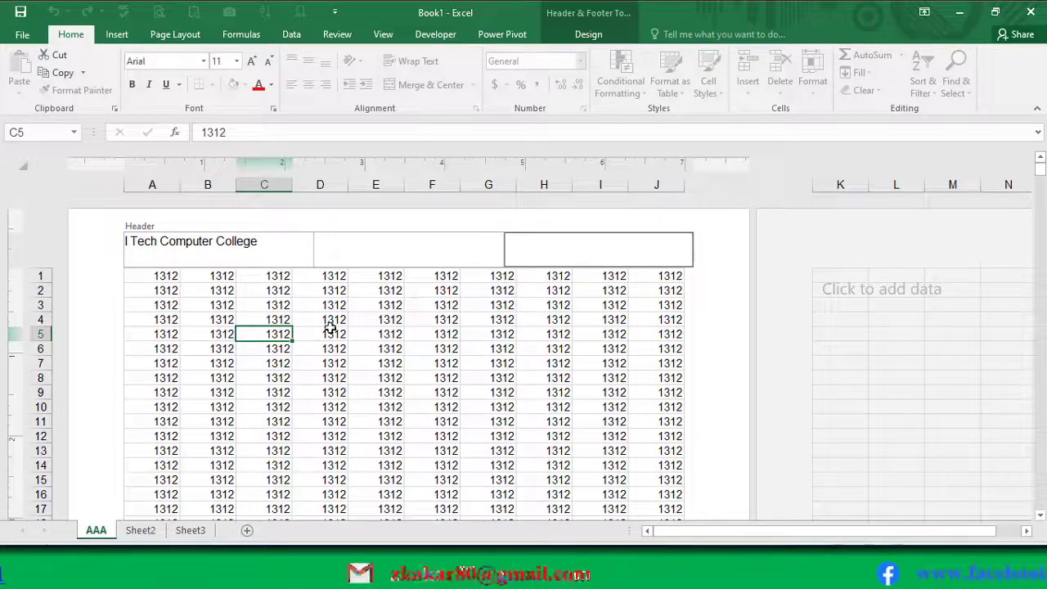
click(253, 260)
drag(271, 241, 61, 227)
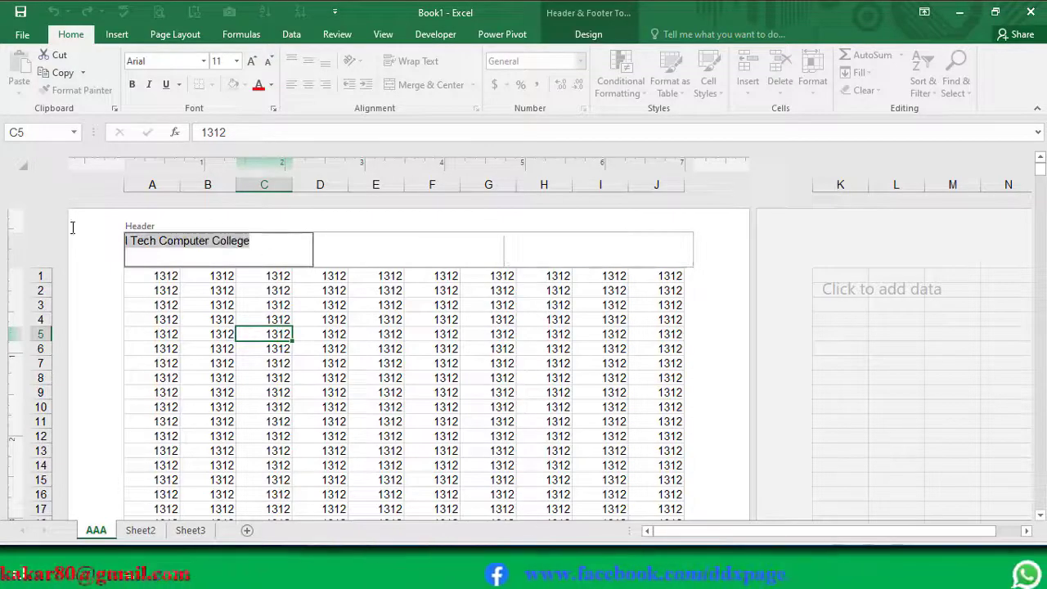
key(Delete)
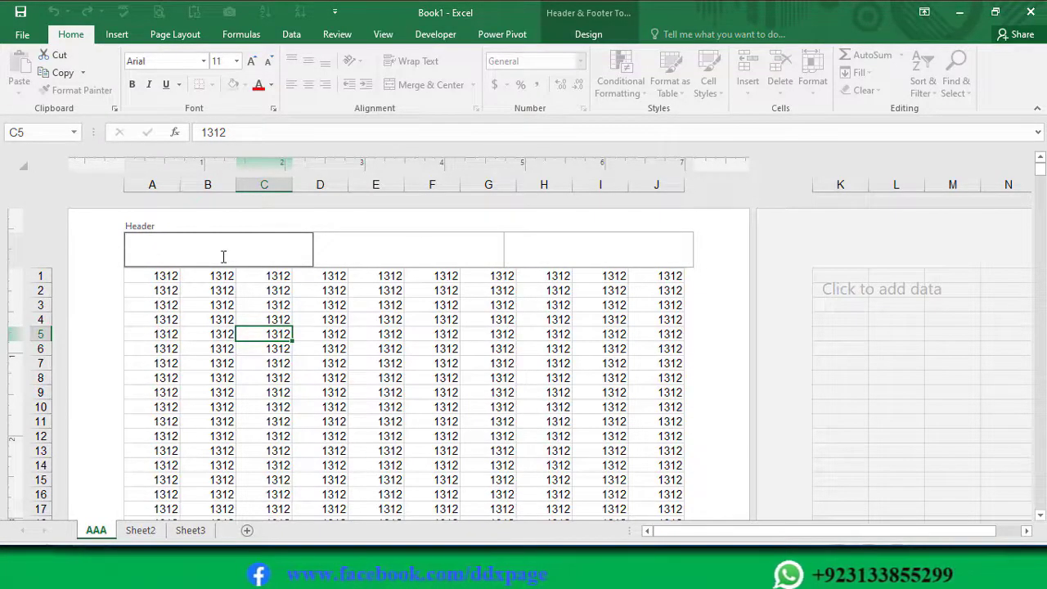
click(592, 38)
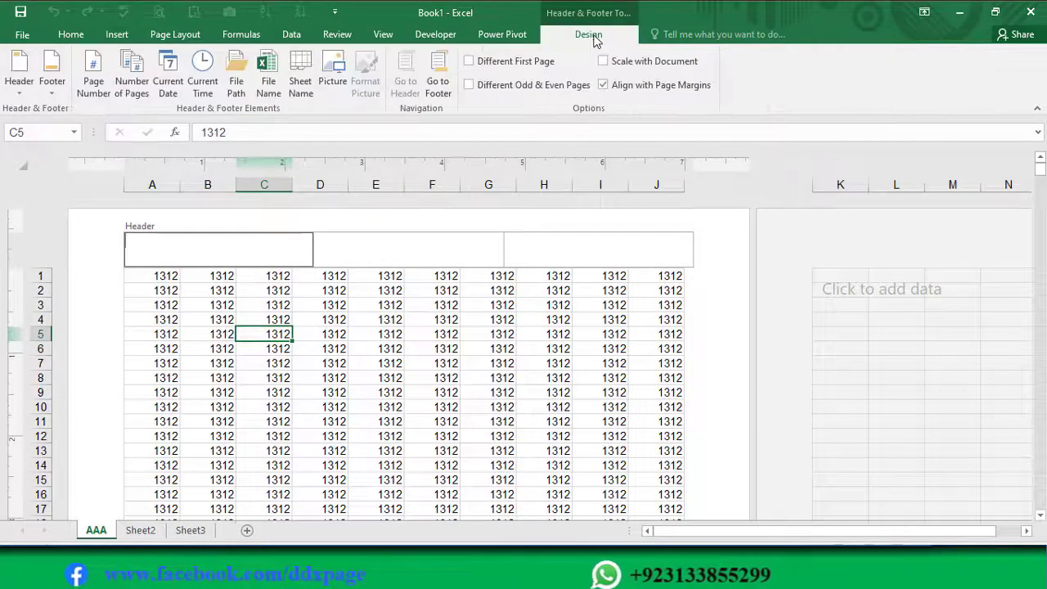
- Apply the built-in 'Page 1' header preset and return to the cells
click(19, 93)
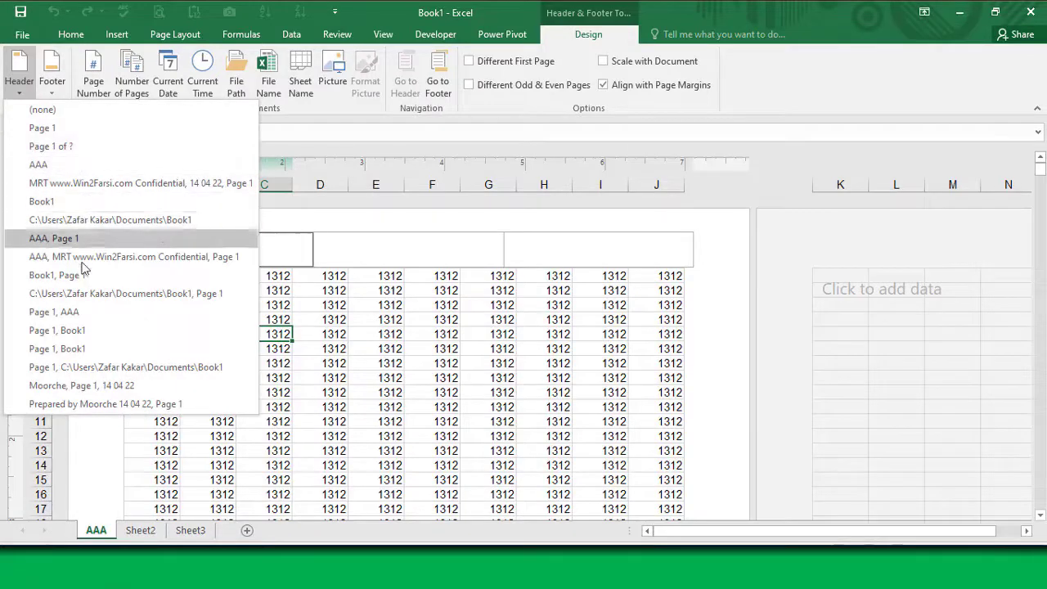
click(51, 131)
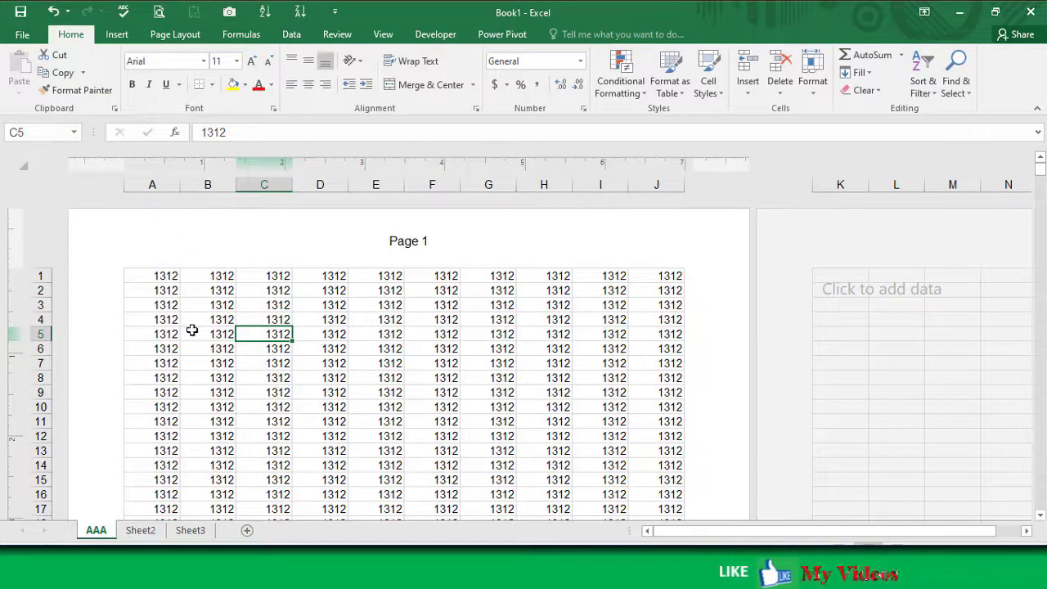
click(437, 254)
click(425, 347)
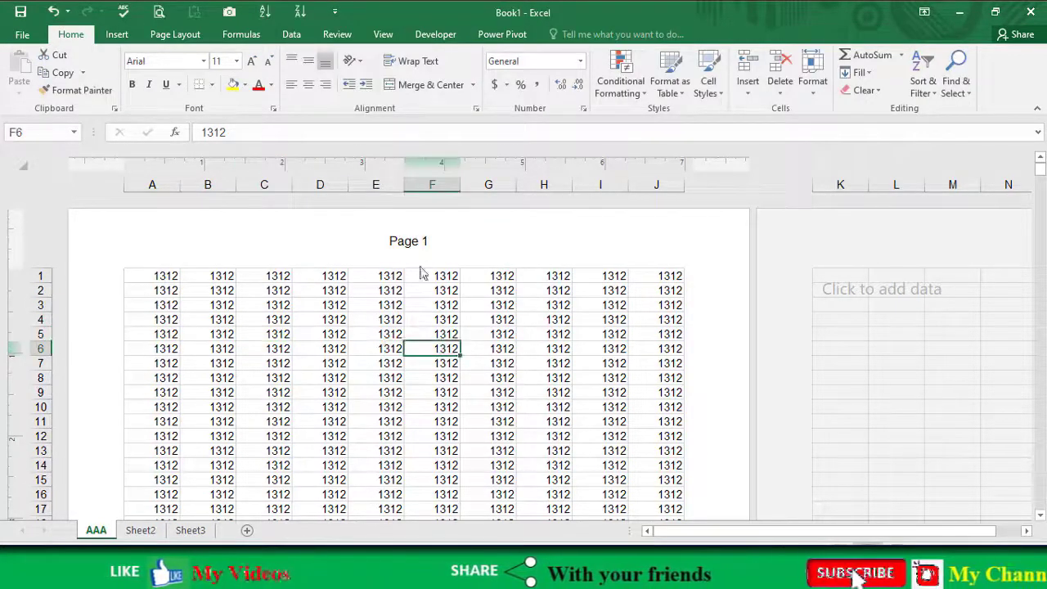
scroll(422, 272, down, 9)
scroll(416, 275, down, 5)
scroll(420, 360, down, 2)
scroll(422, 368, down, 3)
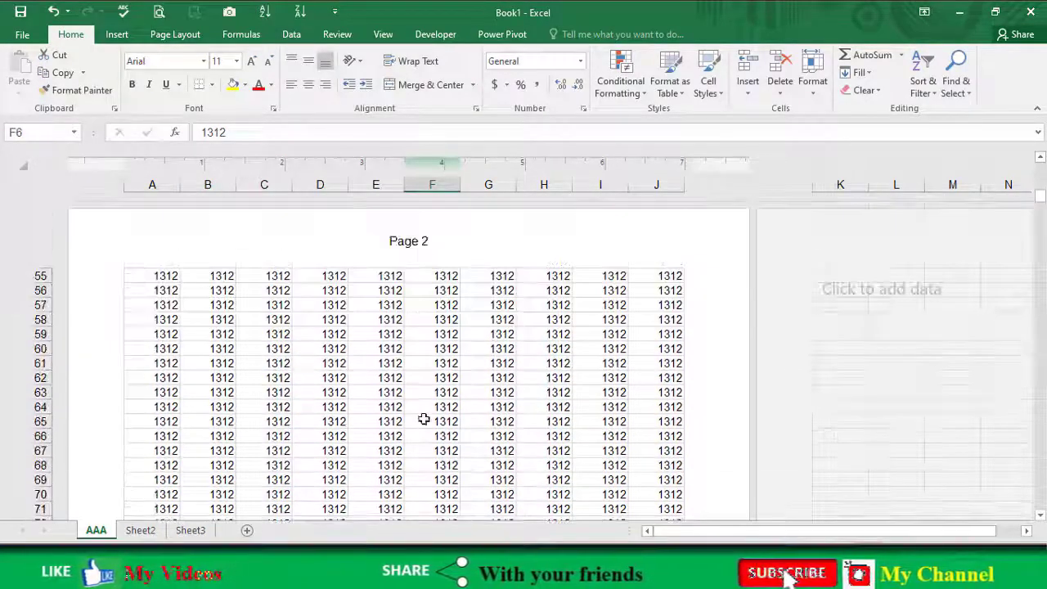
scroll(421, 269, down, 9)
scroll(437, 338, down, 6)
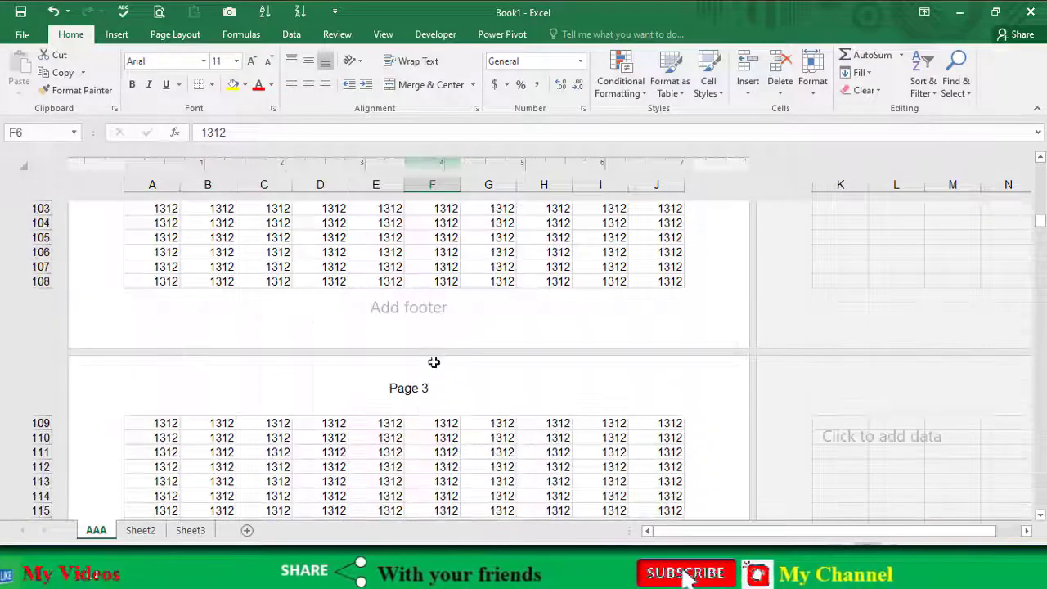
scroll(433, 415, down, 5)
scroll(435, 425, down, 9)
scroll(434, 425, down, 8)
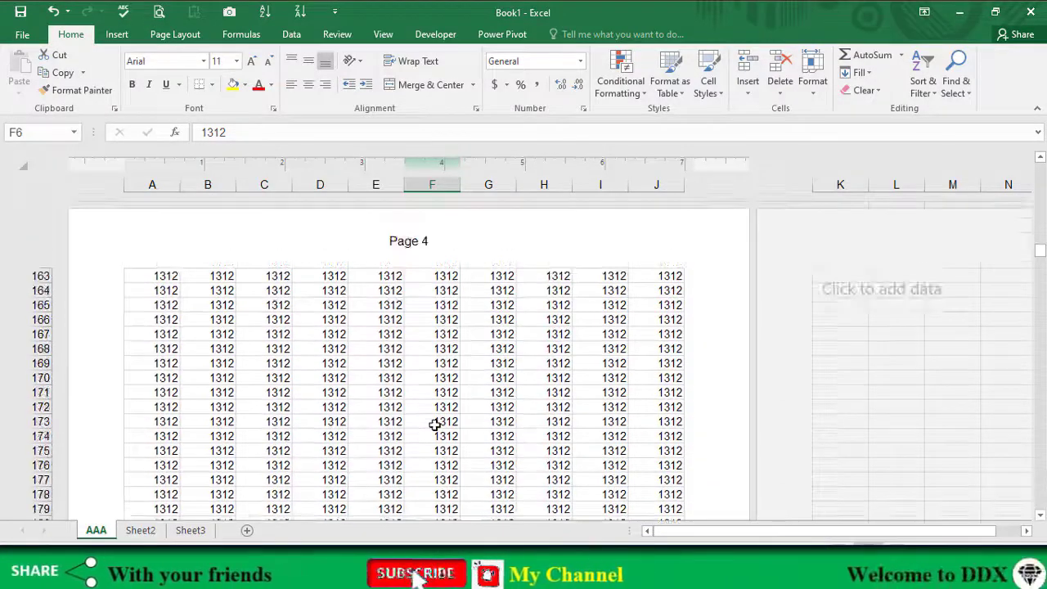
scroll(426, 401, up, 8)
scroll(398, 327, up, 9)
scroll(398, 322, up, 14)
scroll(396, 300, up, 10)
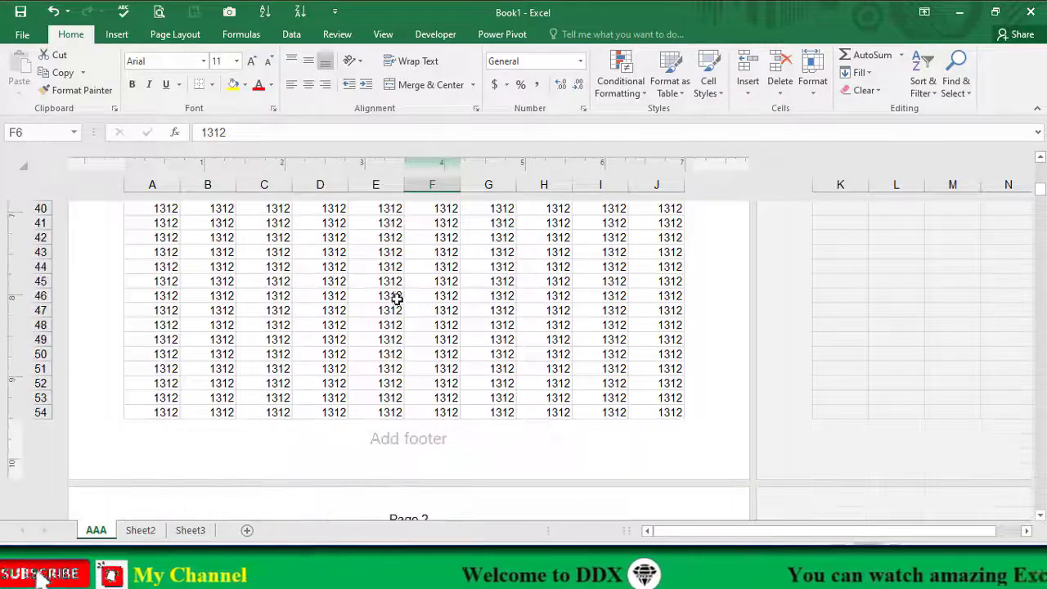
scroll(395, 299, up, 14)
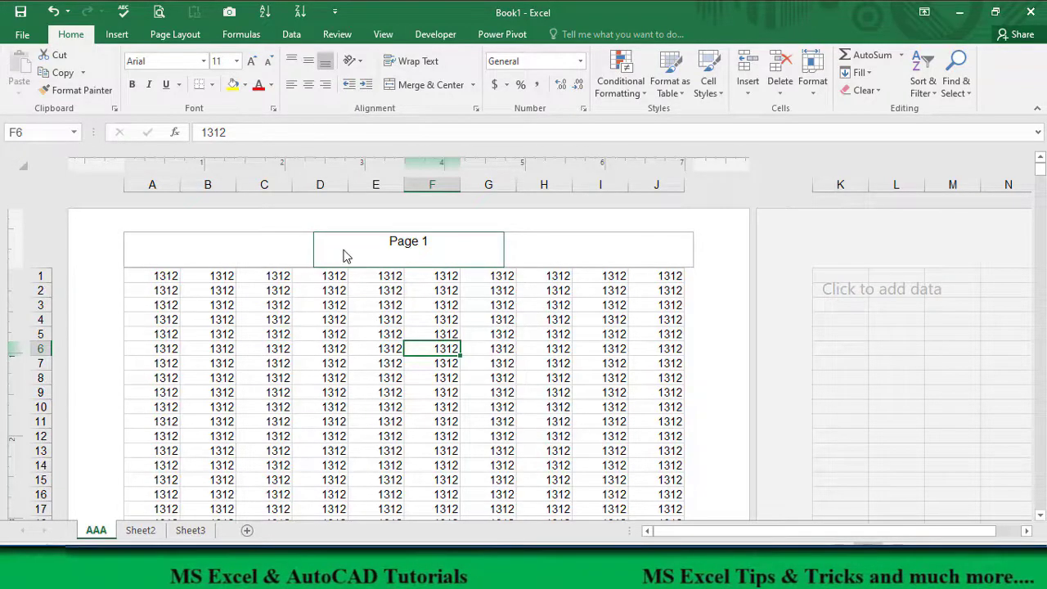
- Replace the 'Page 1' centre header with a Number of Pages field and review it
click(345, 253)
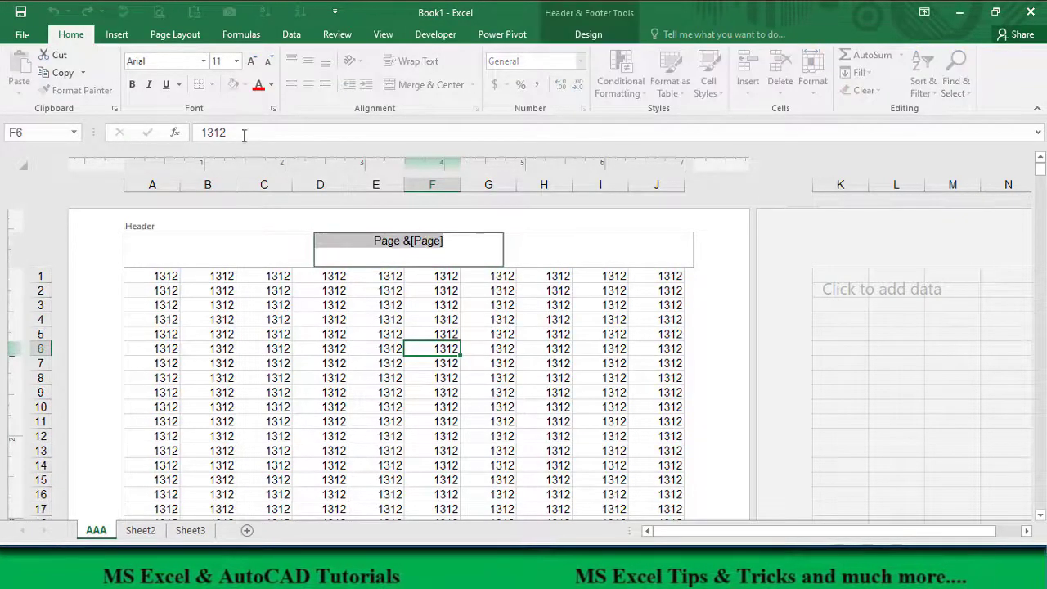
key(Delete)
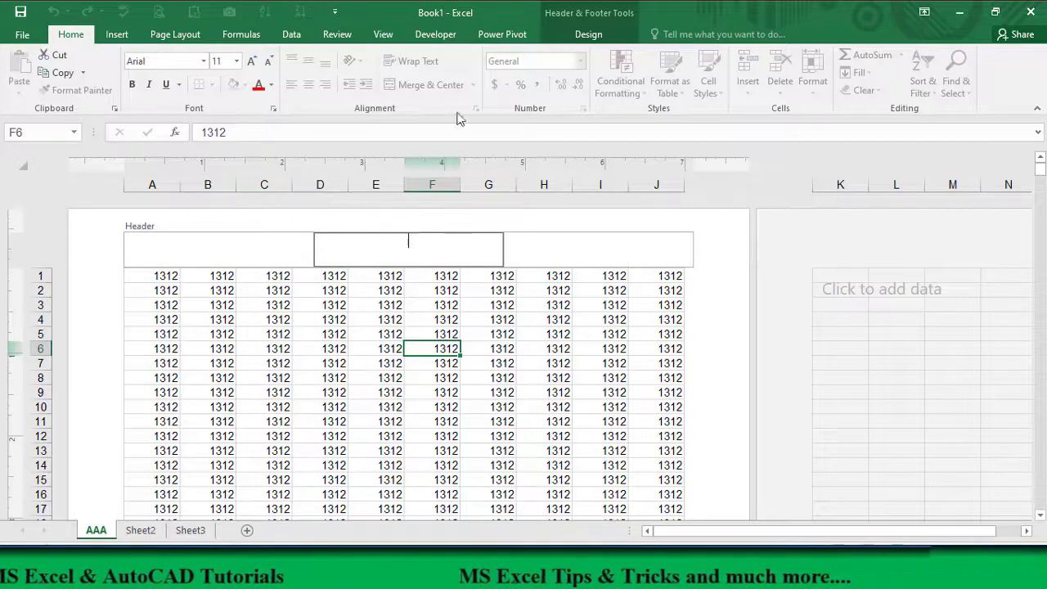
click(588, 34)
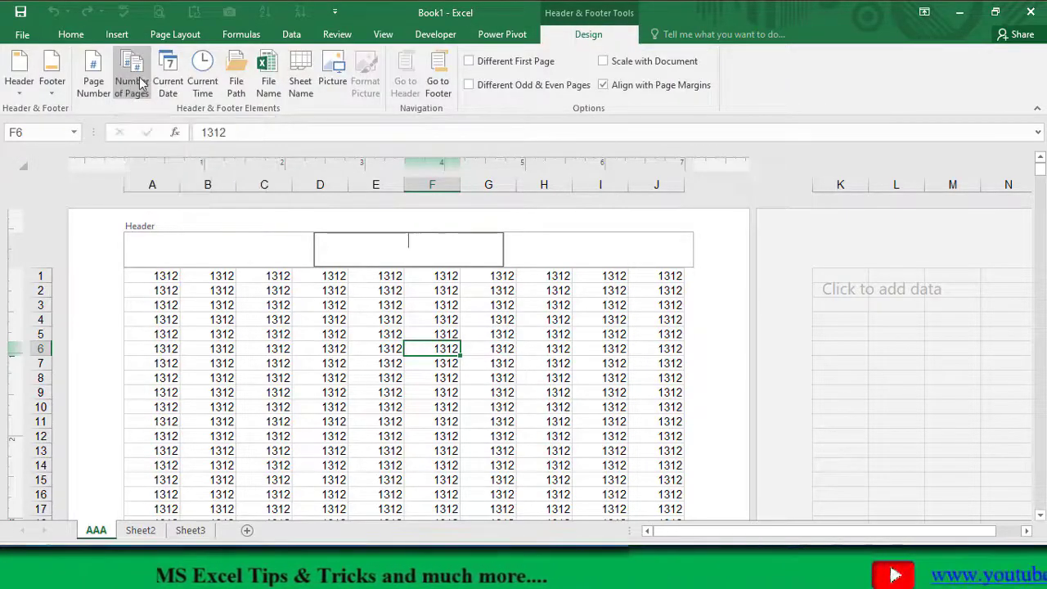
click(142, 90)
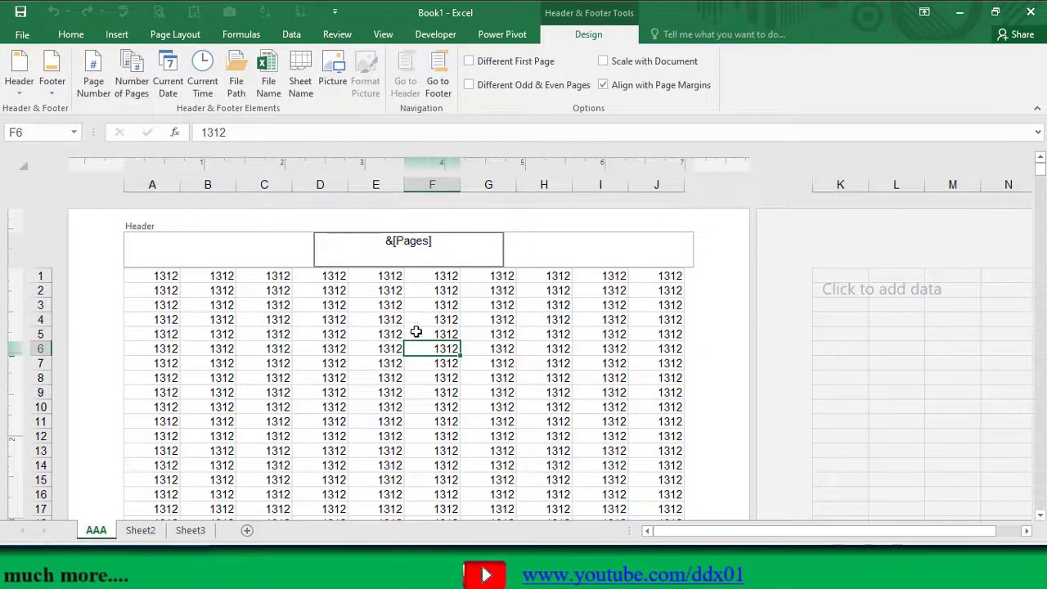
click(383, 291)
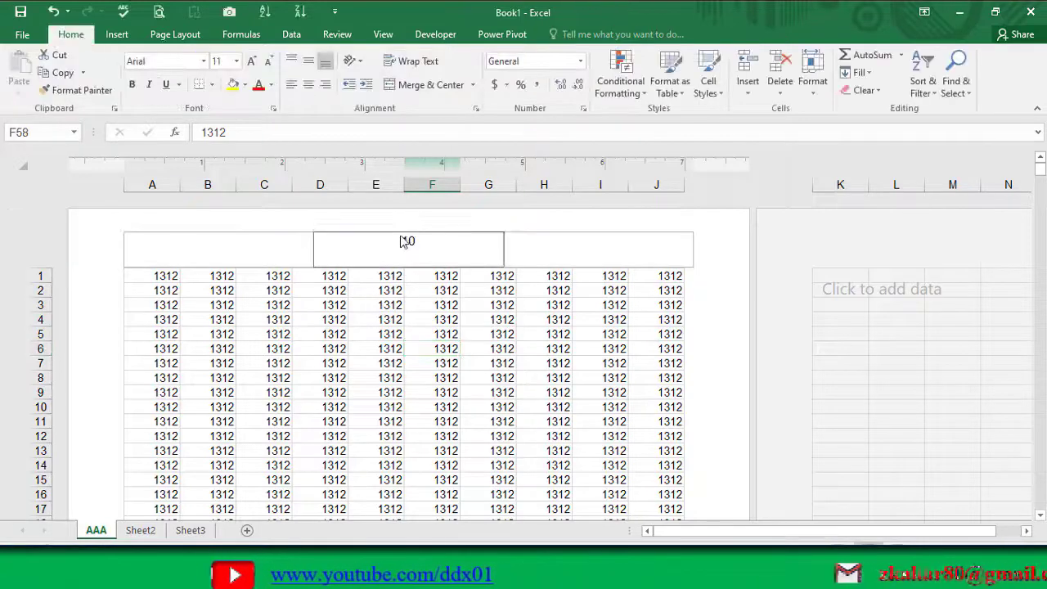
click(401, 249)
click(395, 335)
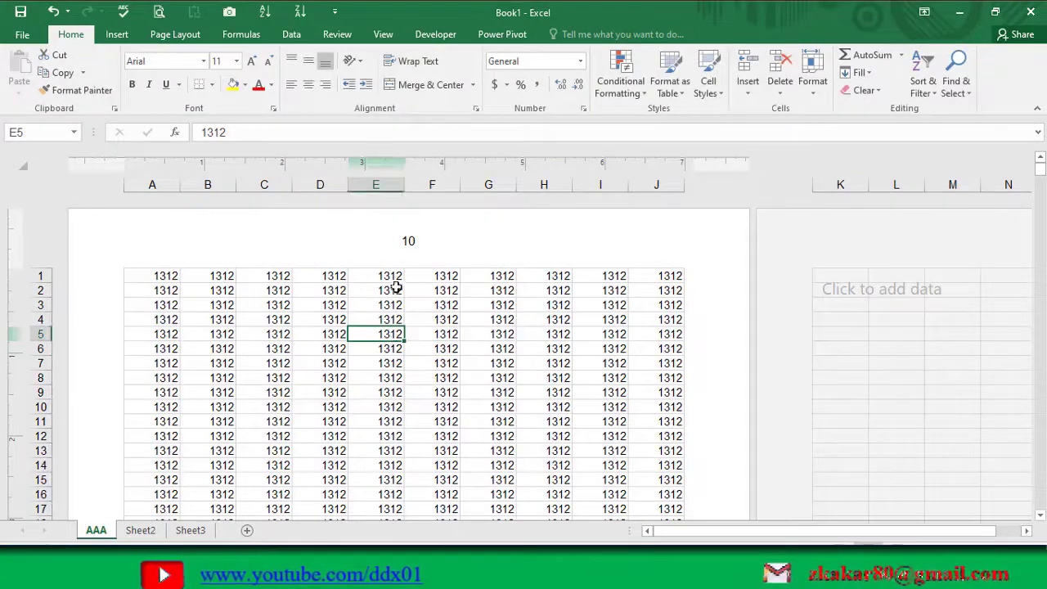
scroll(411, 398, down, 10)
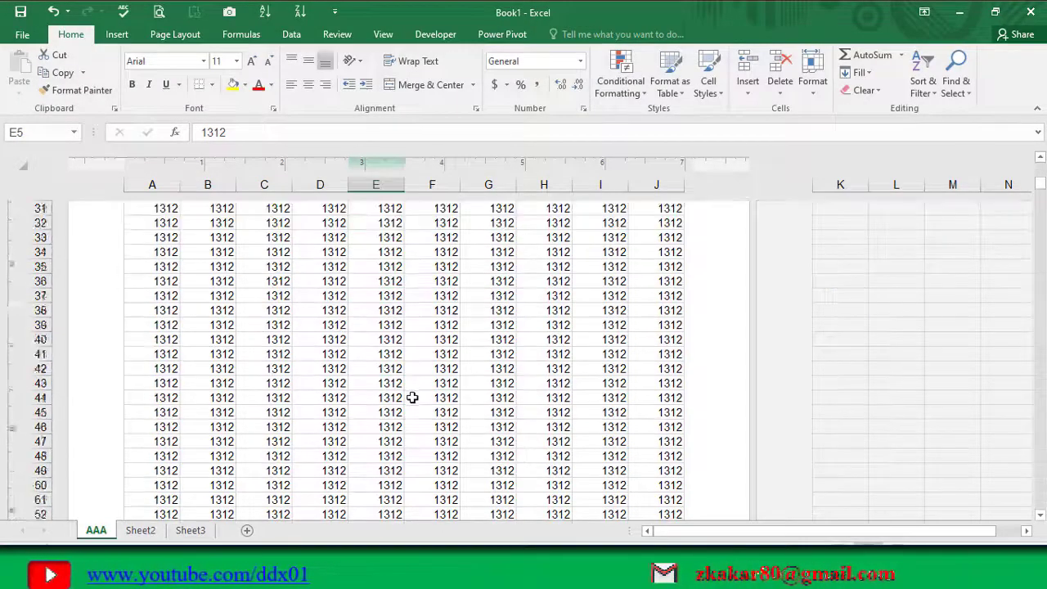
scroll(412, 390, down, 5)
scroll(401, 295, up, 15)
scroll(389, 214, up, 1)
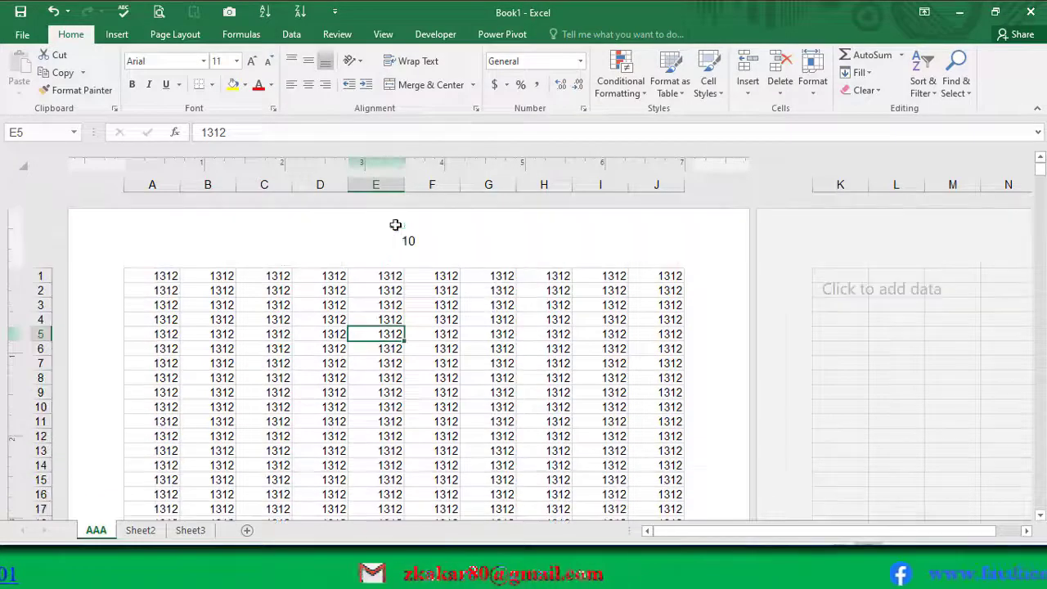
- Rebuild the centre header as page number, 'of', total pages, showing '1 of 10'
click(394, 240)
key(Delete)
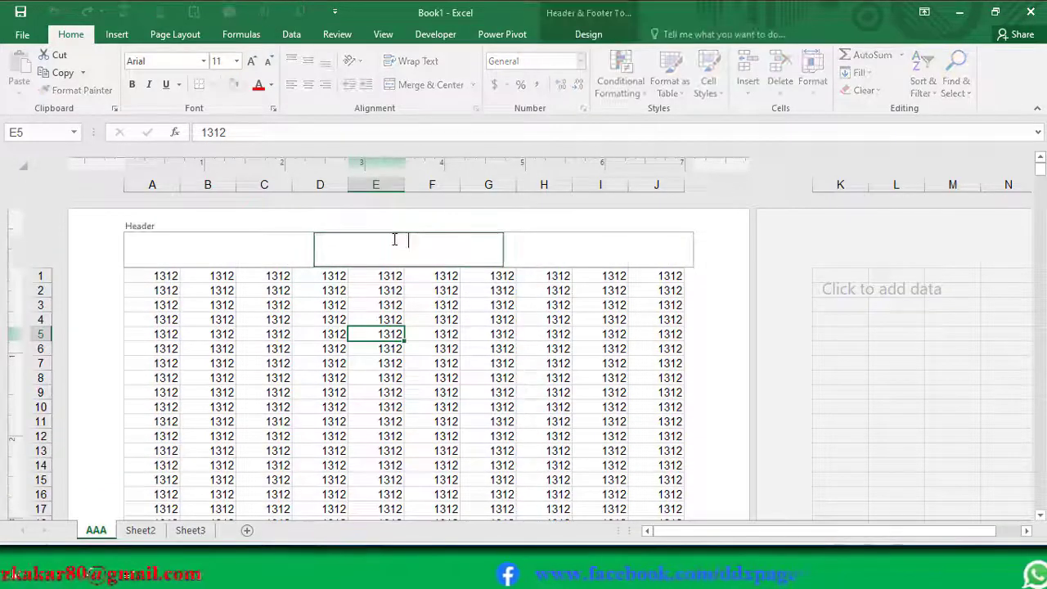
click(588, 33)
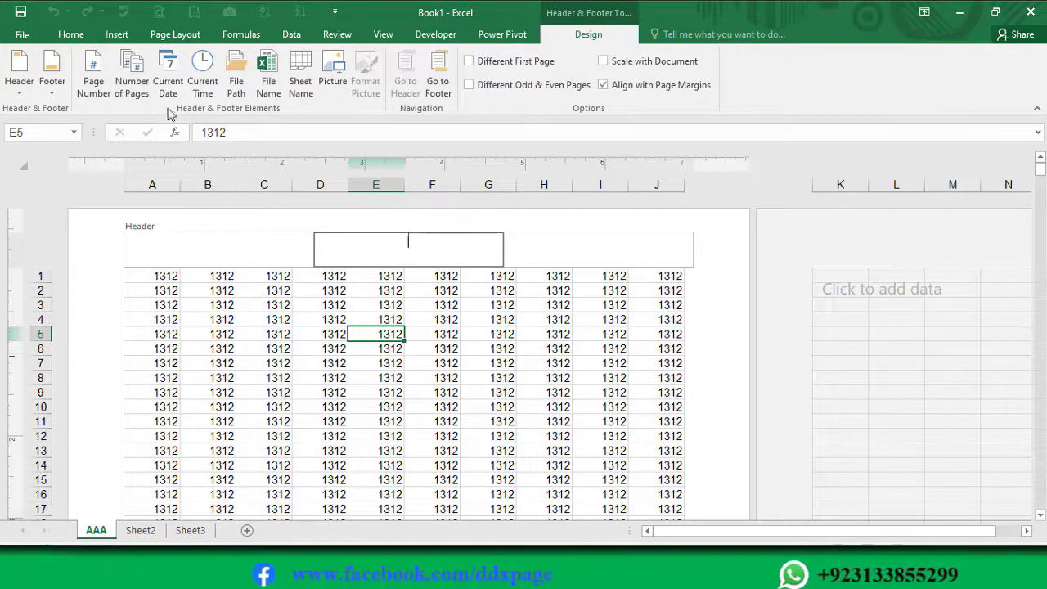
click(106, 85)
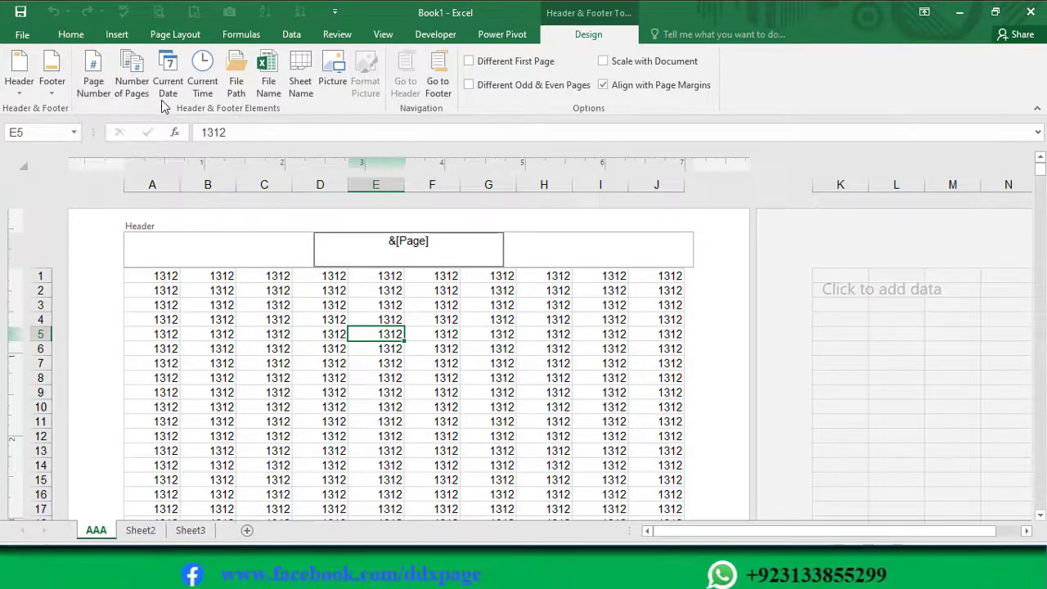
text( of)
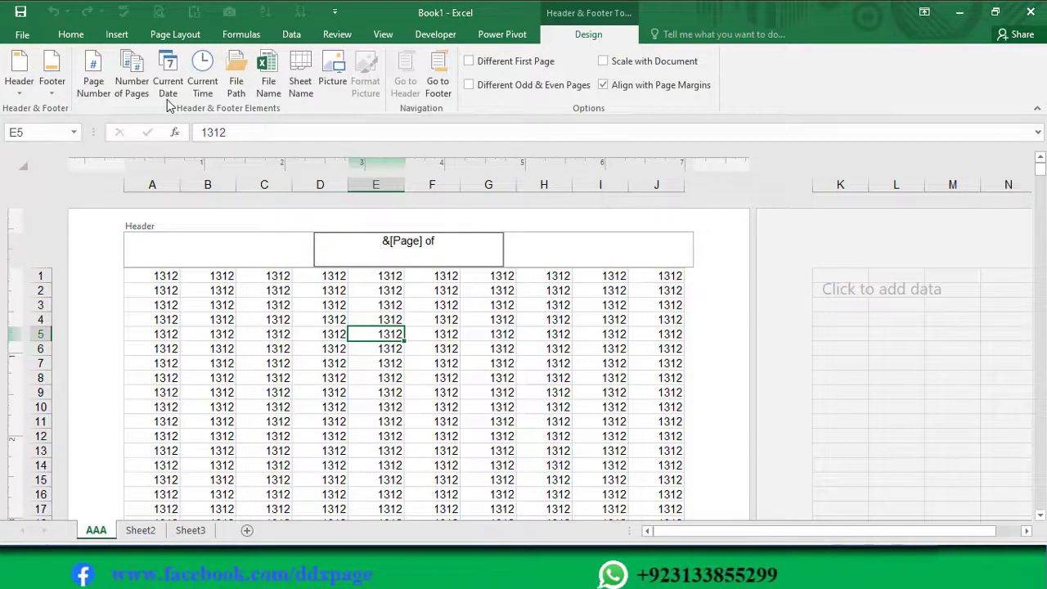
click(133, 81)
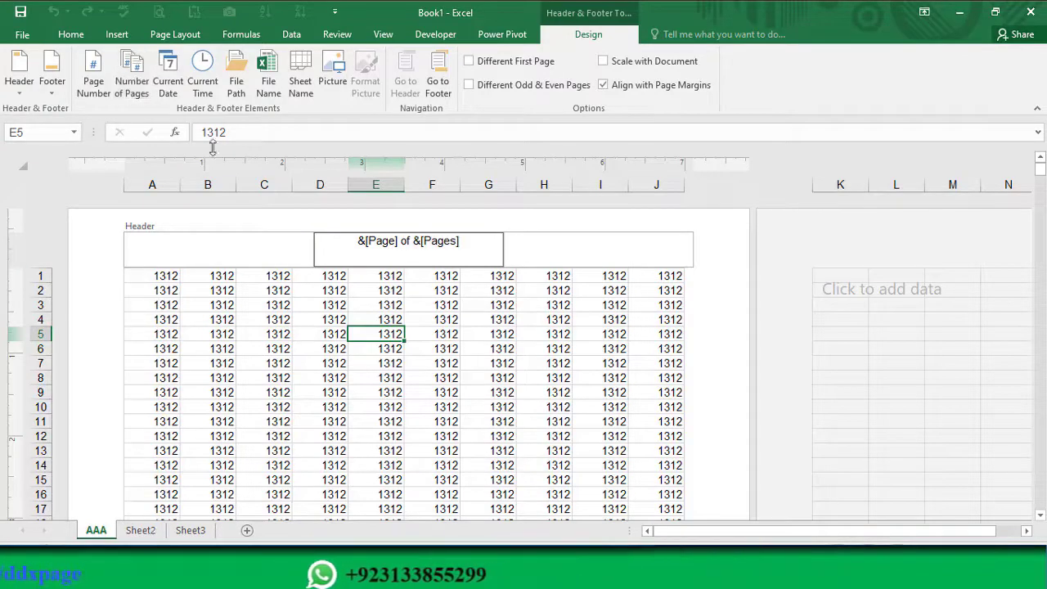
click(479, 376)
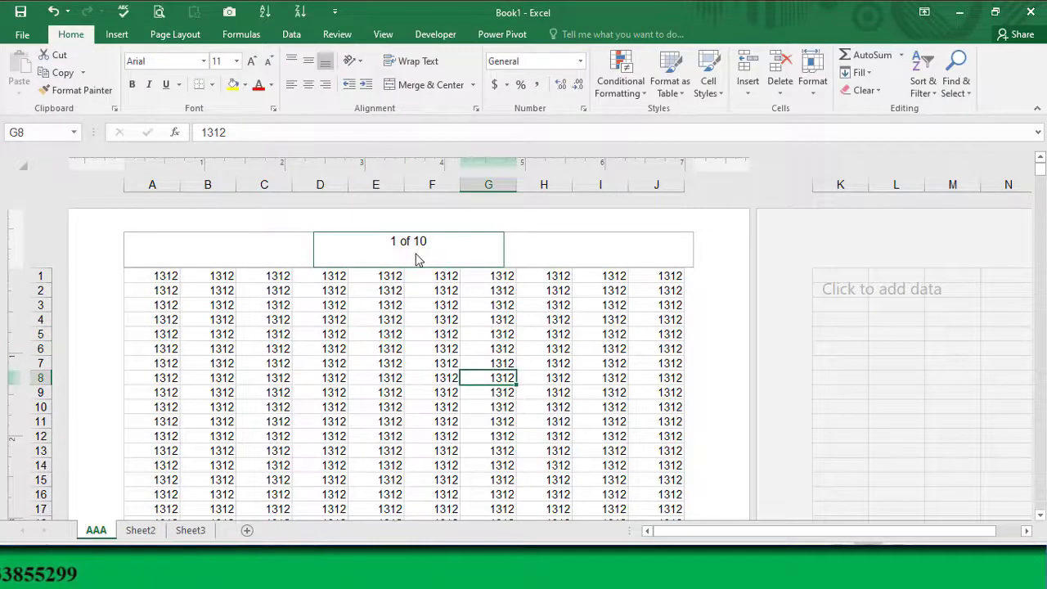
- Scroll down through the printed pages and back to the top of page 1
scroll(417, 270, down, 8)
scroll(421, 278, down, 6)
scroll(426, 307, down, 4)
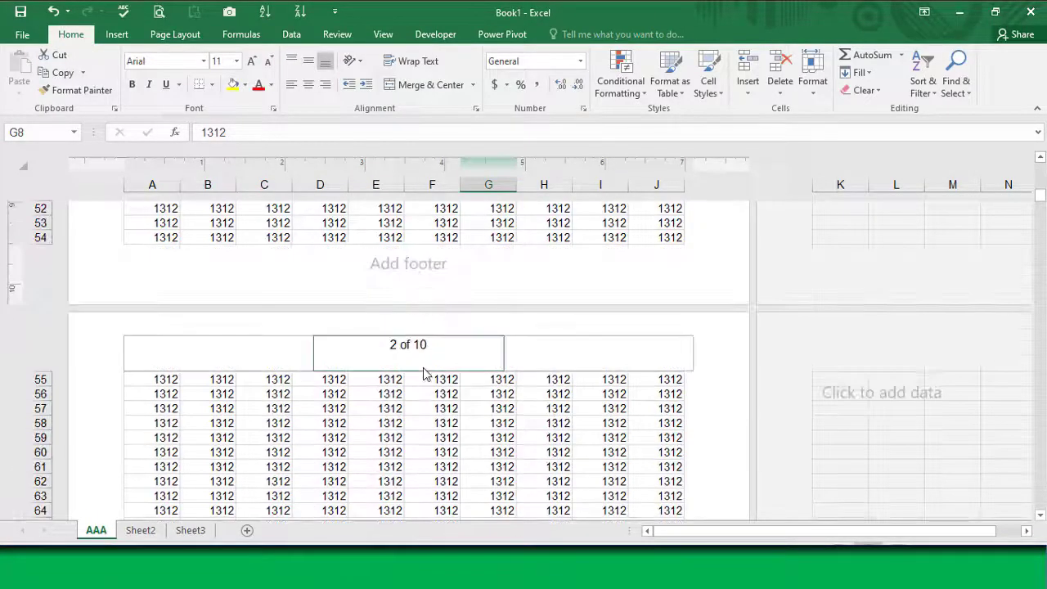
scroll(423, 384, down, 9)
scroll(420, 401, down, 8)
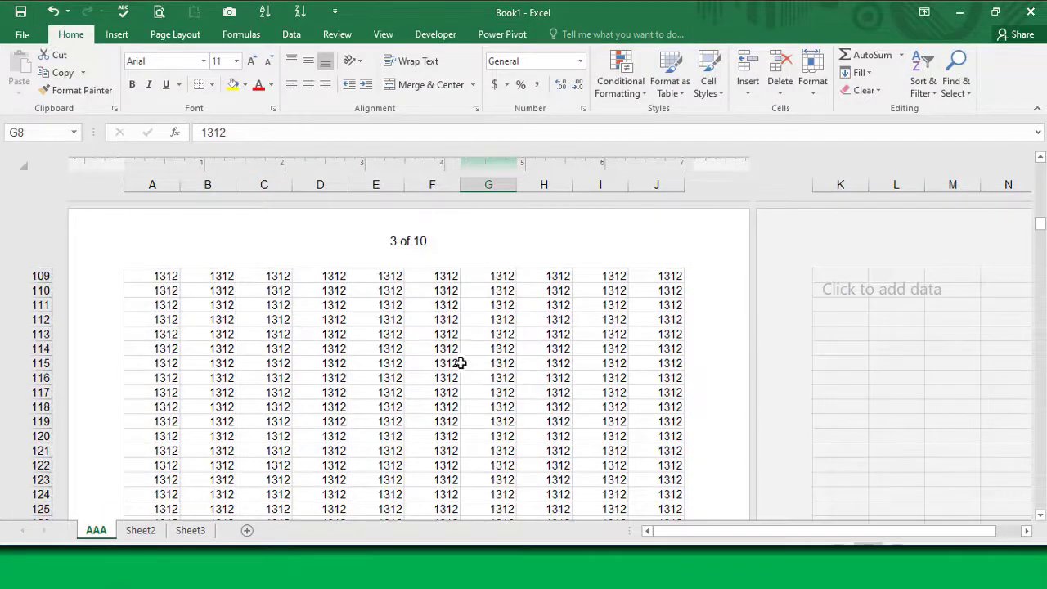
scroll(463, 364, down, 8)
scroll(467, 371, down, 5)
scroll(441, 356, up, 9)
scroll(434, 352, up, 7)
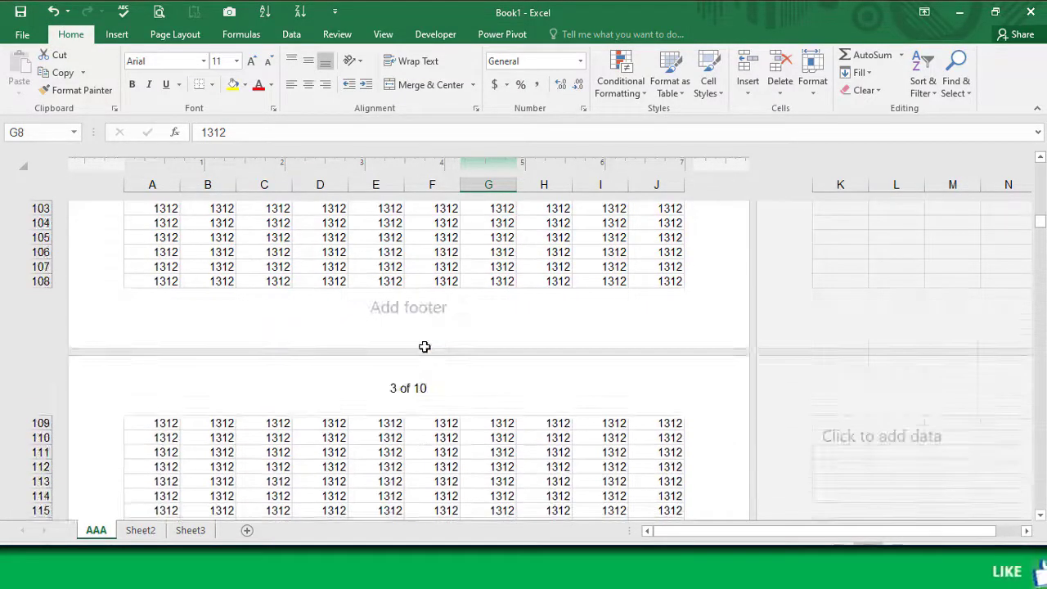
scroll(416, 397, up, 8)
scroll(405, 386, up, 9)
scroll(398, 381, up, 7)
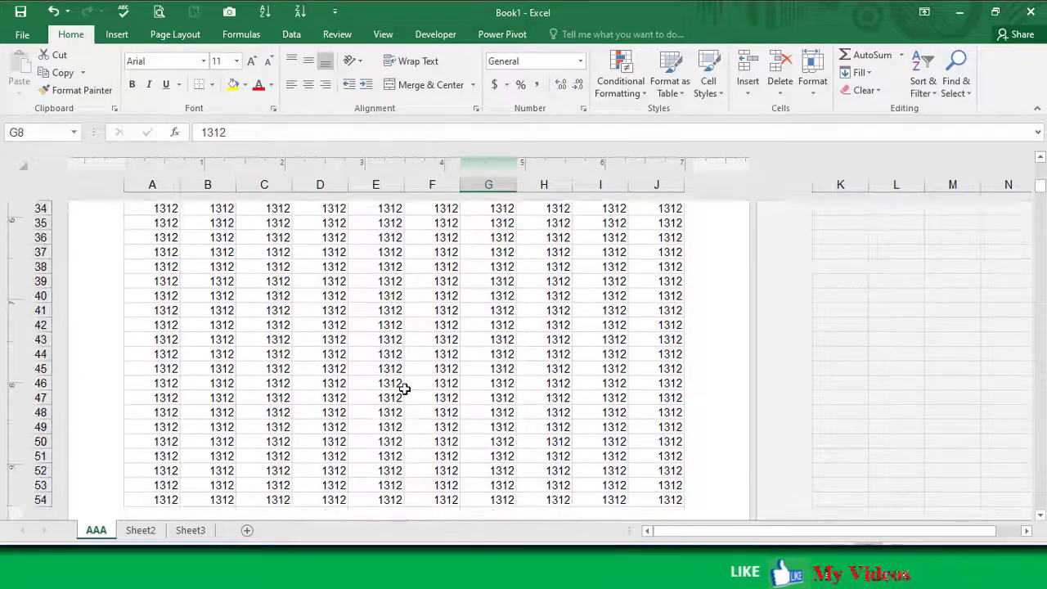
scroll(401, 376, up, 8)
scroll(392, 364, up, 5)
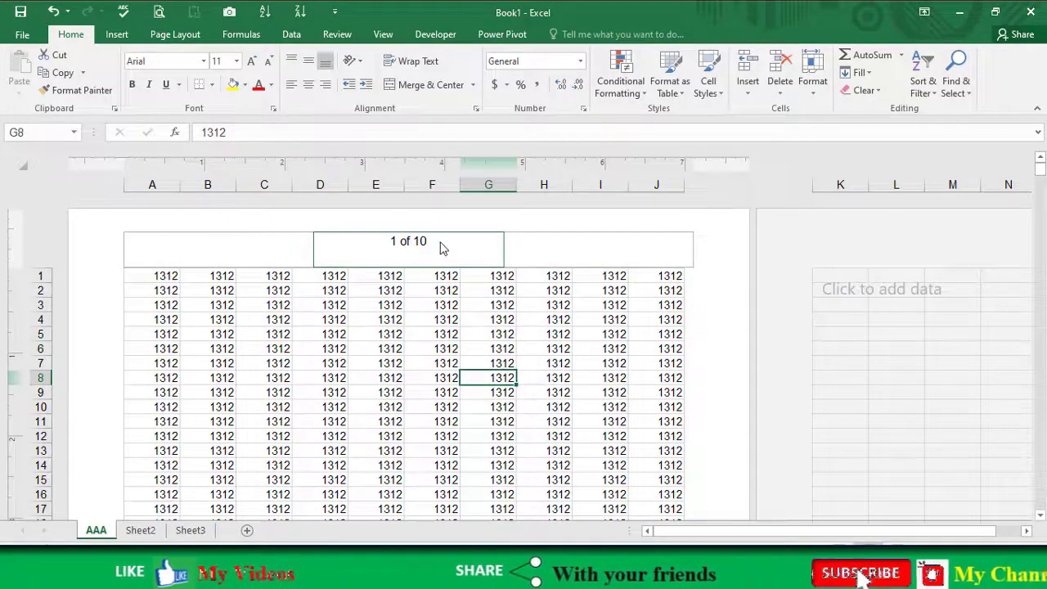
- Replace the centre header's page count with the current date field (14 04 22)
click(434, 247)
key(Delete)
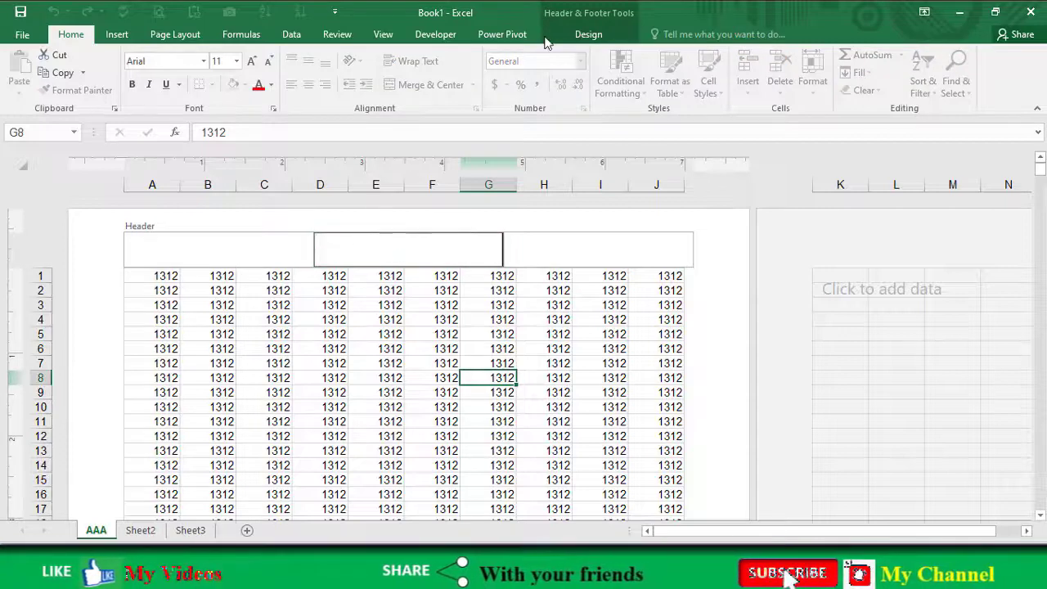
click(549, 37)
click(168, 81)
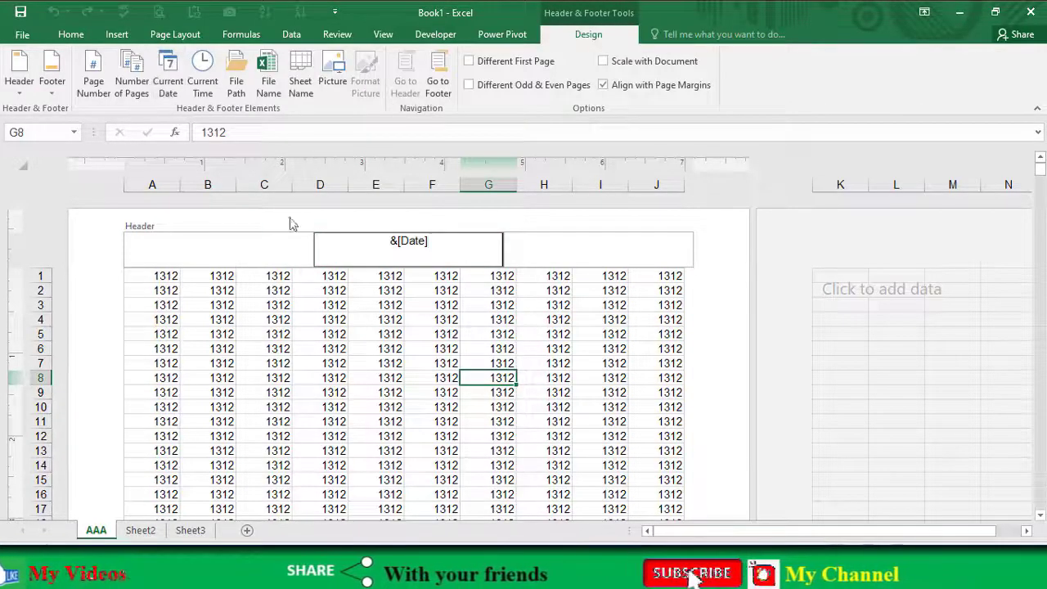
click(331, 321)
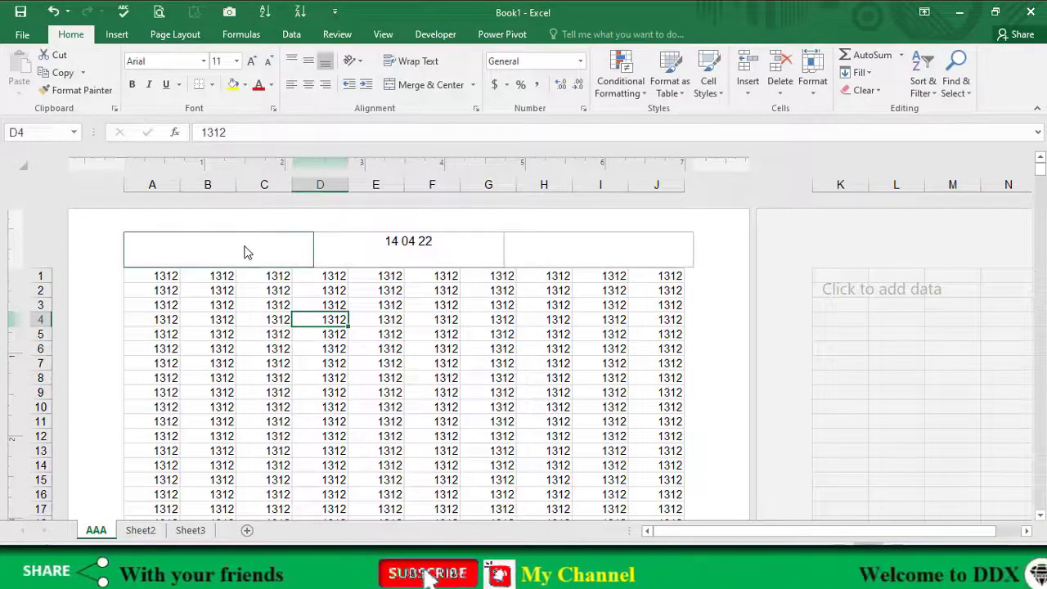
- Add the current time to the left header and the file name Book1 to the right
click(247, 253)
click(202, 74)
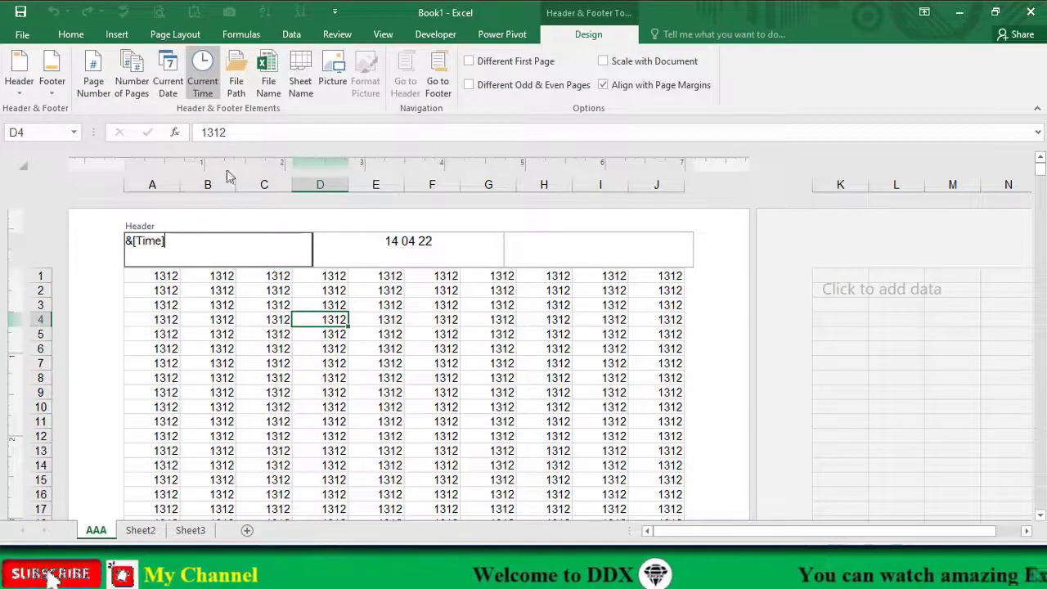
click(321, 350)
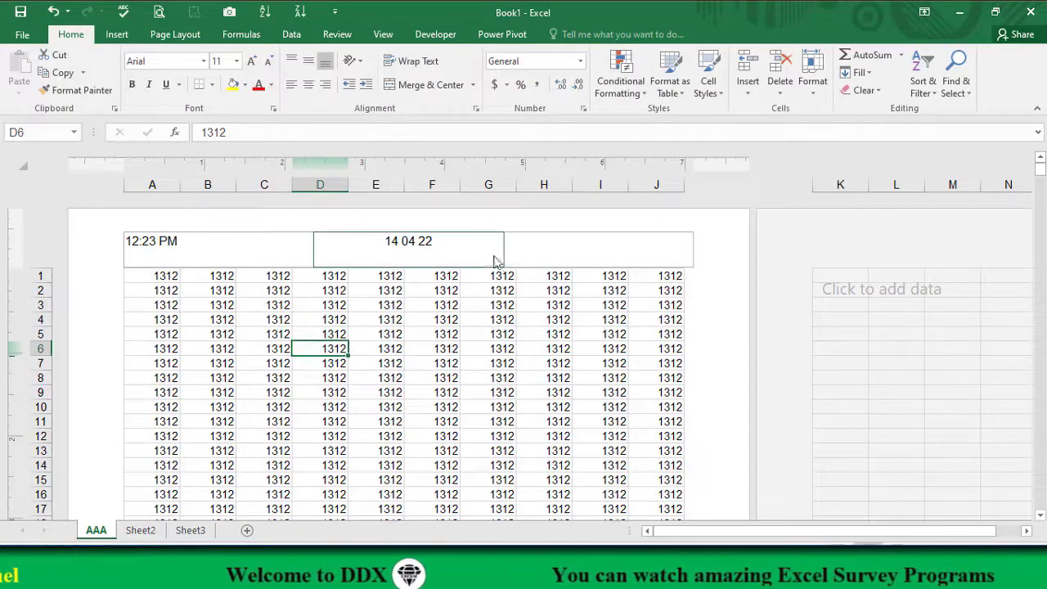
click(573, 257)
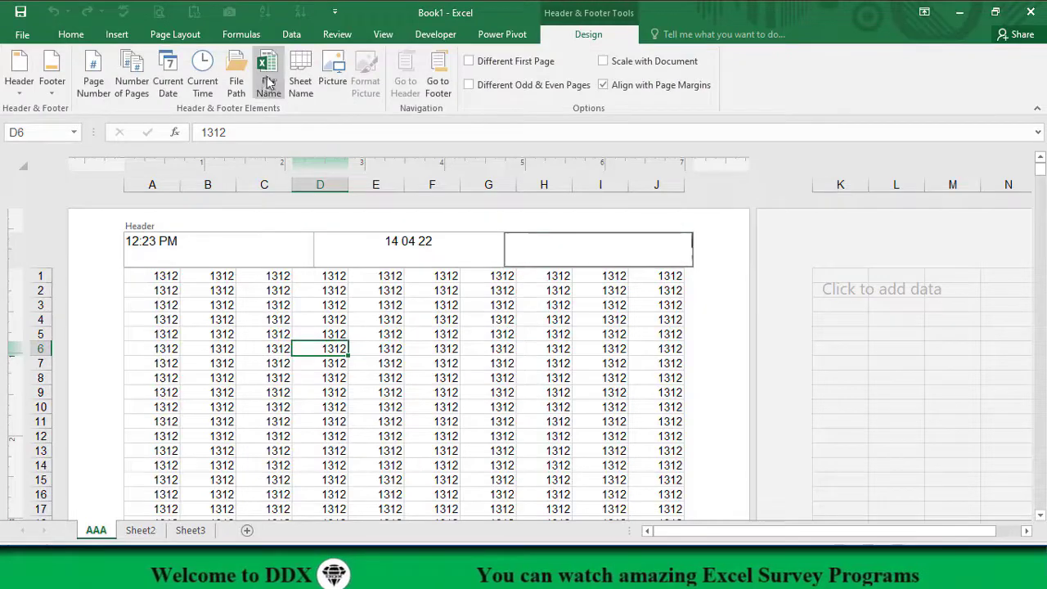
click(523, 378)
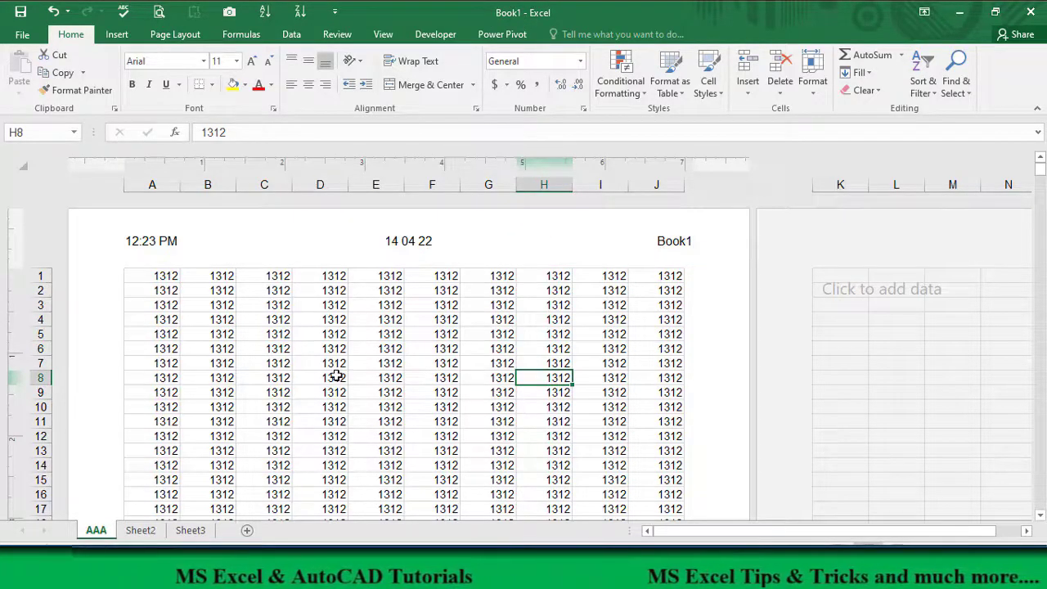
- Insert the full file path into the left footer of sheet AAA
scroll(336, 376, down, 2)
scroll(336, 374, down, 7)
scroll(336, 374, down, 6)
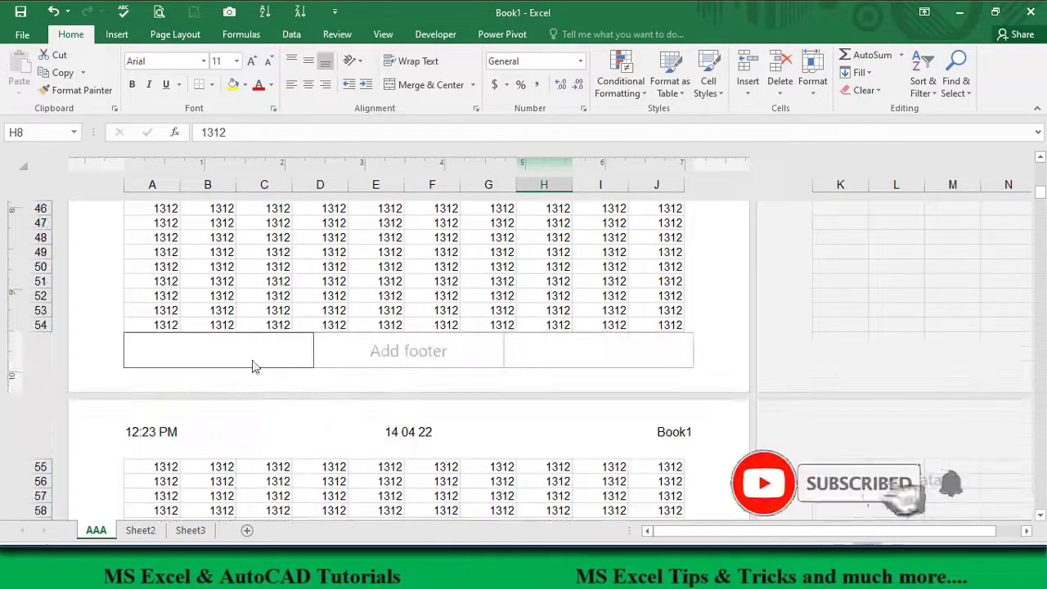
click(226, 352)
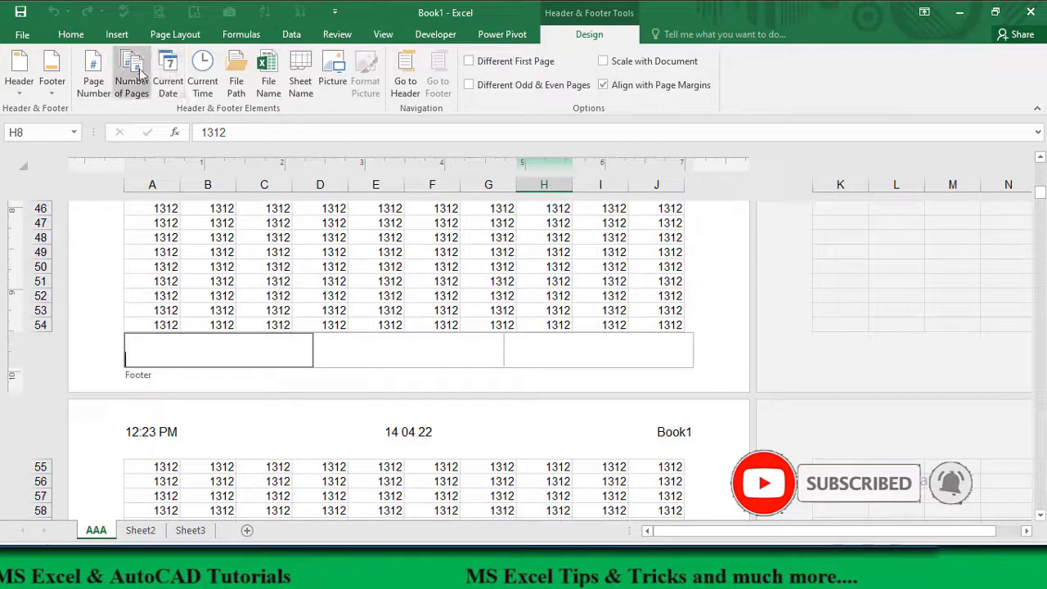
click(236, 78)
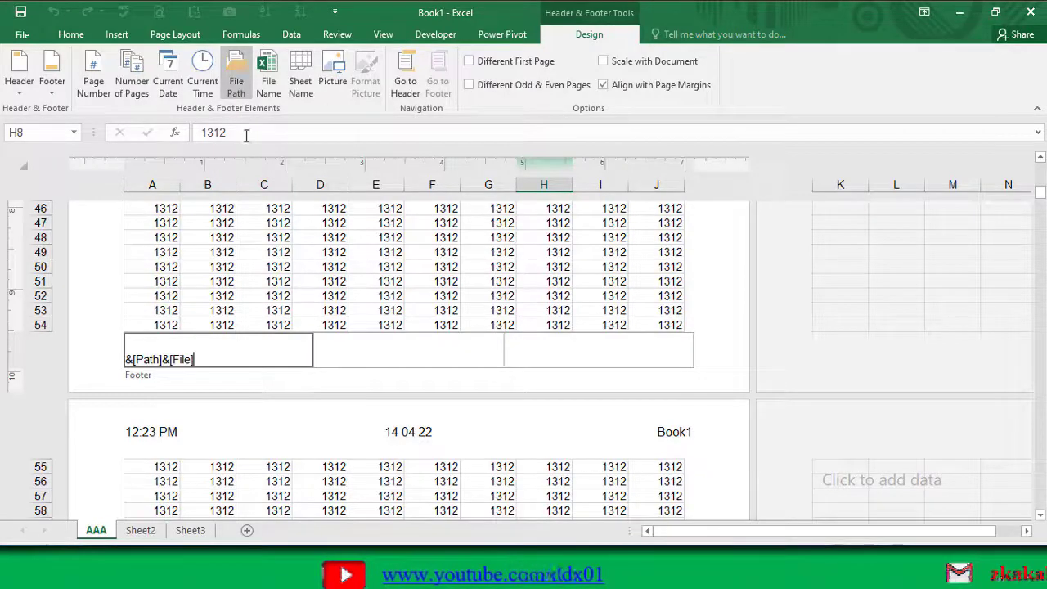
- Put the sheet name in the centre footer
click(390, 351)
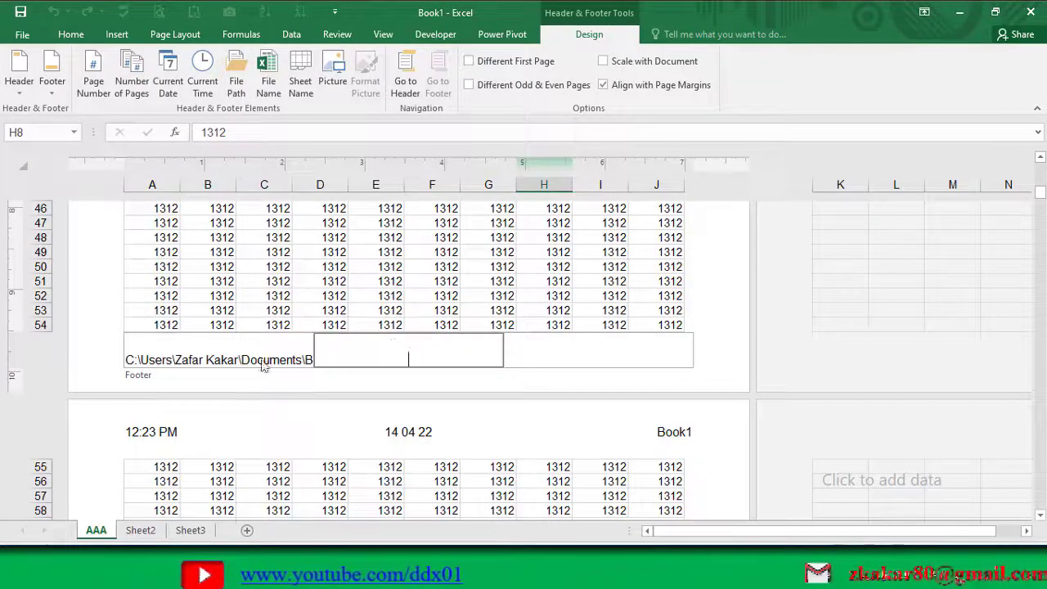
click(268, 86)
click(303, 86)
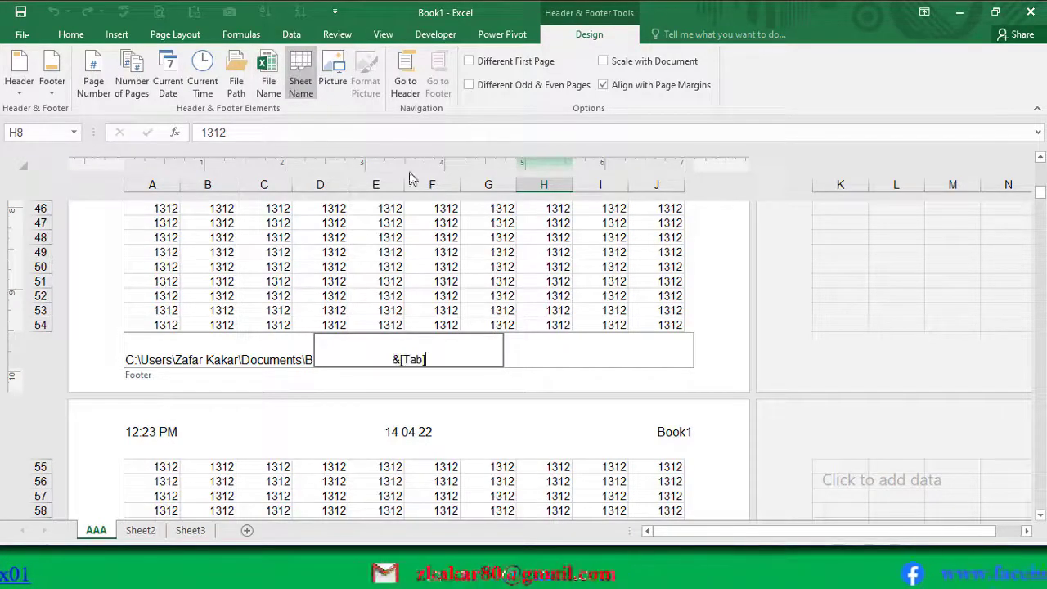
click(555, 351)
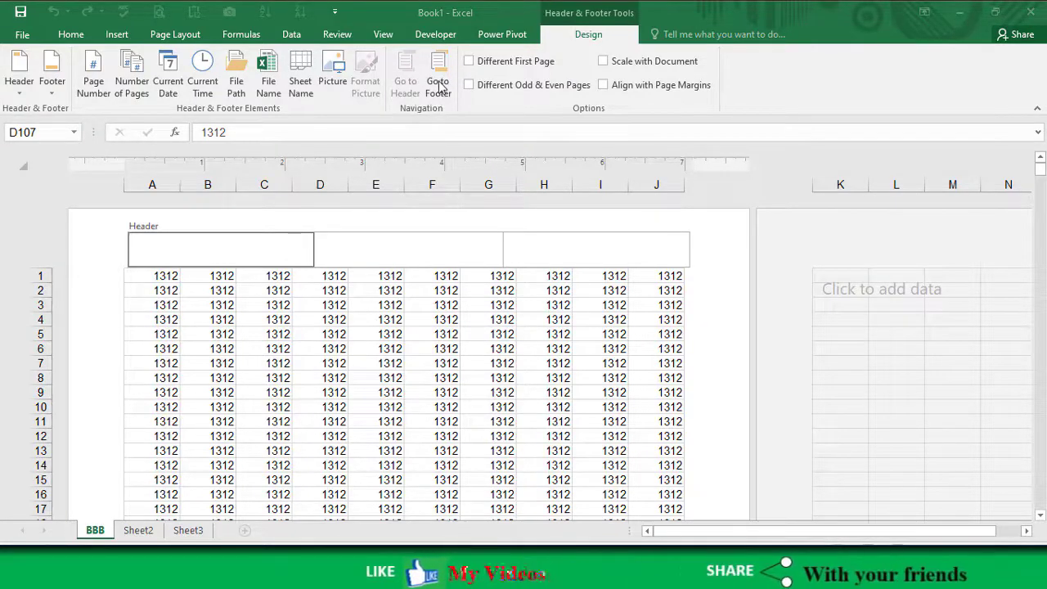
- Give sheet BBB's page 1 its own header: Current Time on the left, File Path centred
click(439, 86)
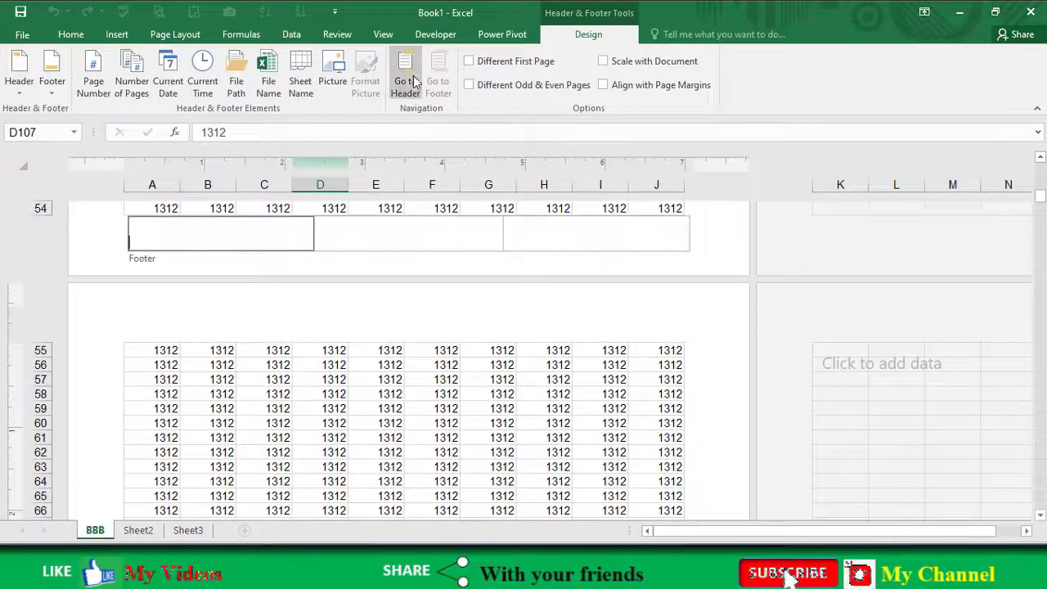
click(406, 79)
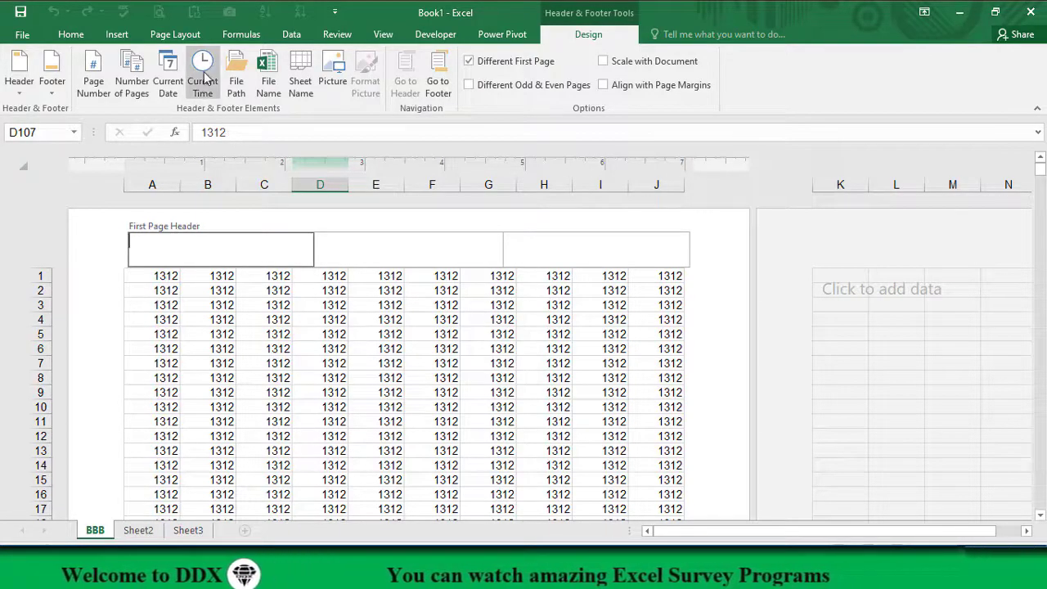
click(278, 349)
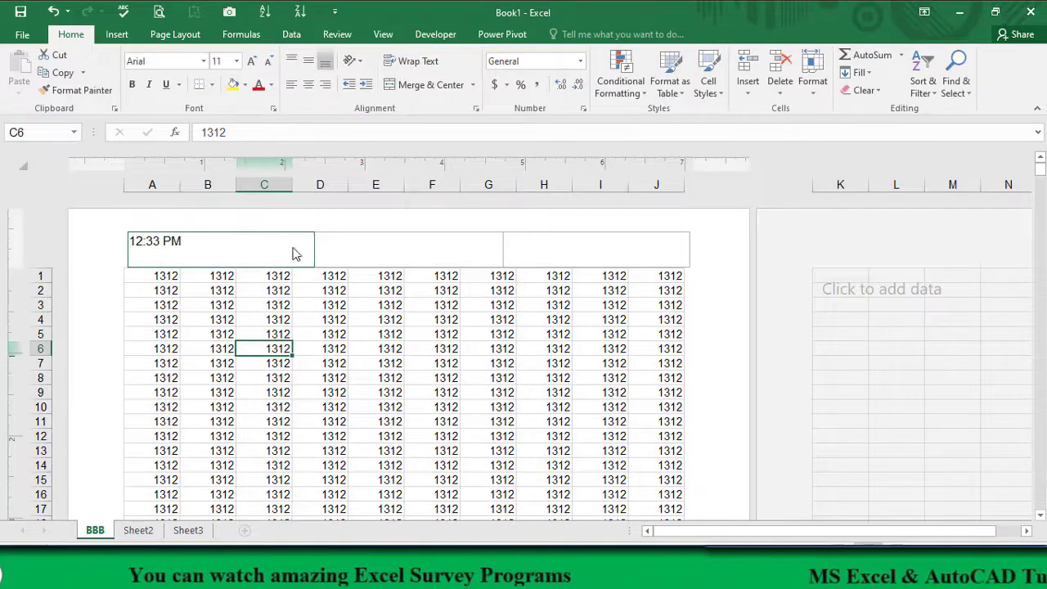
click(378, 250)
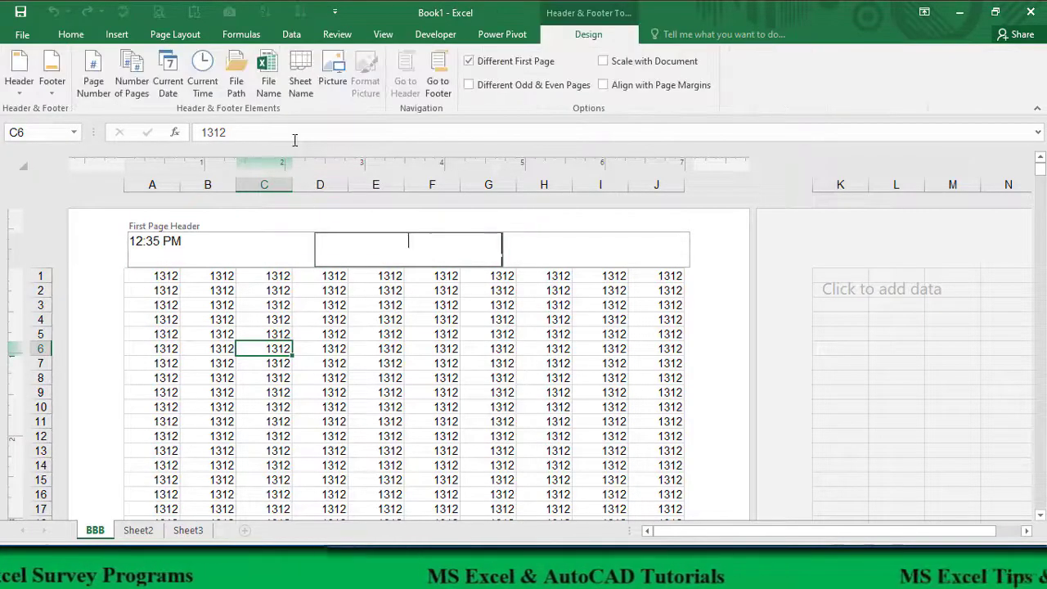
click(426, 317)
scroll(329, 334, down, 5)
scroll(329, 344, down, 6)
- Make the page 2 left header read Page Number ' of ' Number of Pages, showing 2 of 10
scroll(327, 351, down, 5)
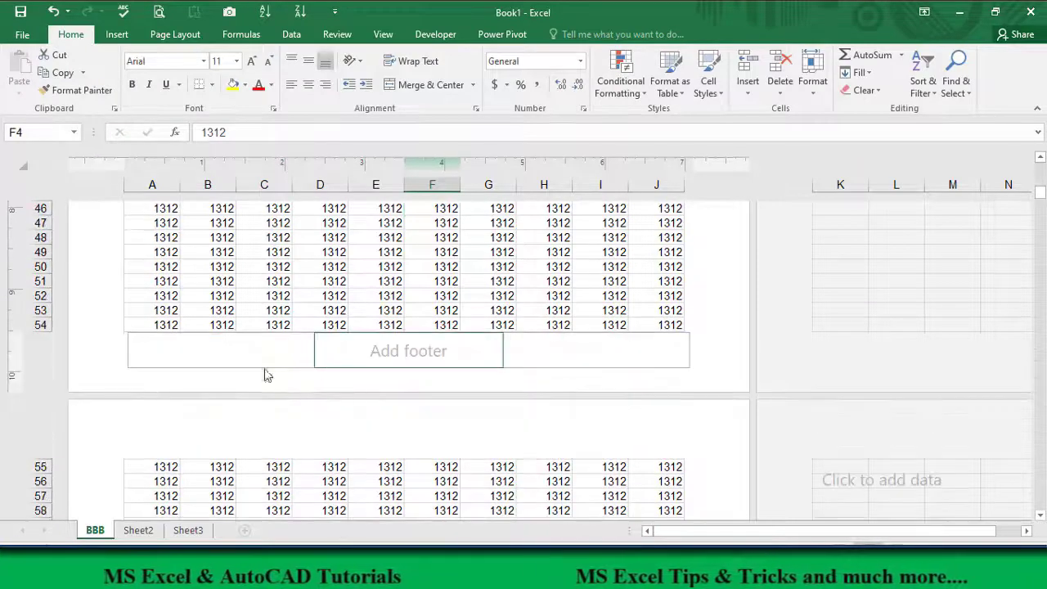
scroll(264, 375, down, 1)
click(218, 405)
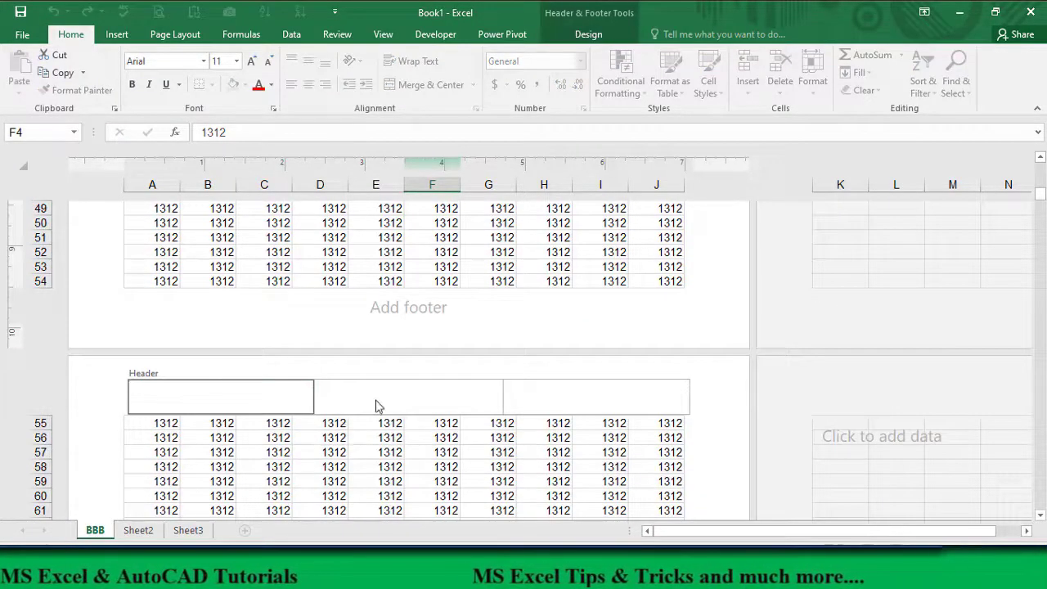
click(369, 409)
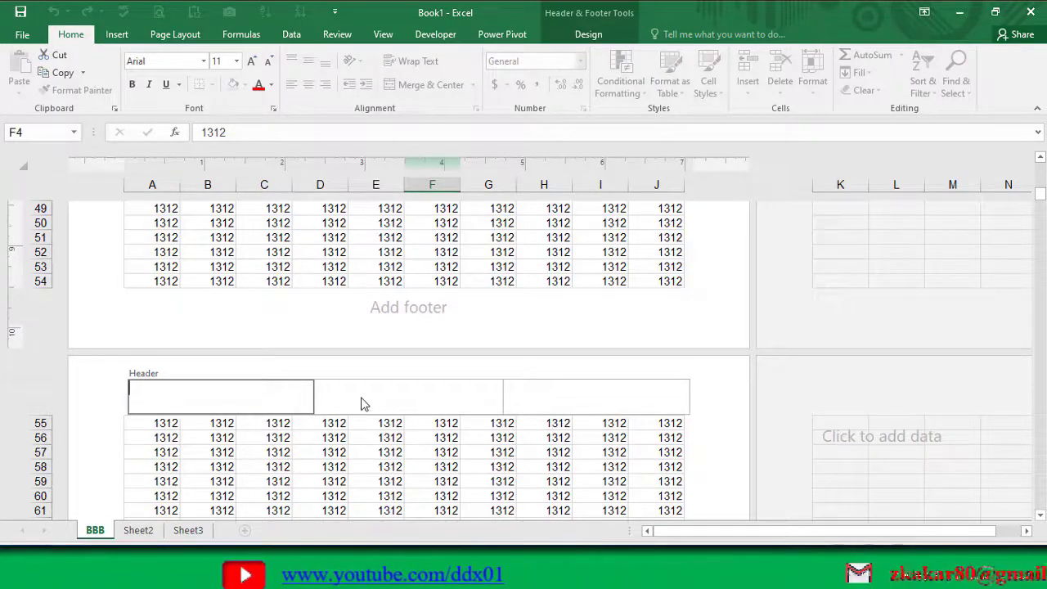
click(589, 35)
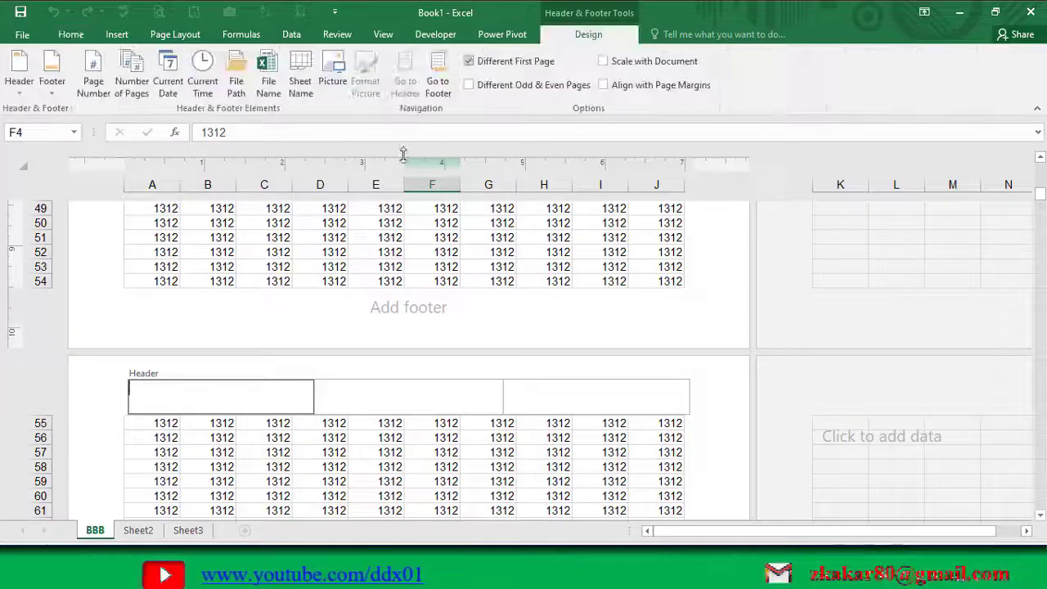
click(91, 81)
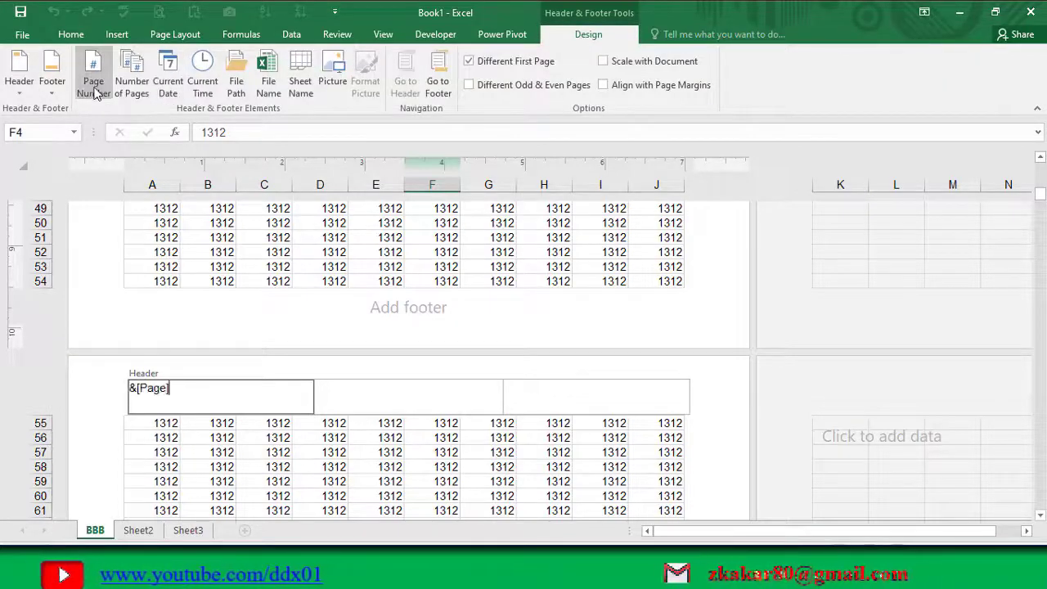
text( of)
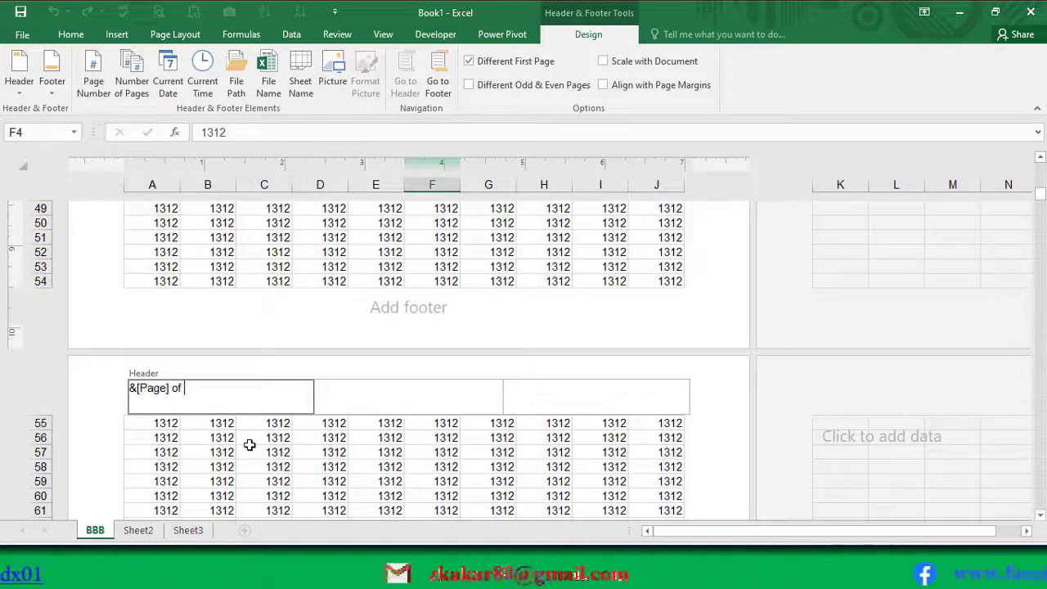
click(132, 90)
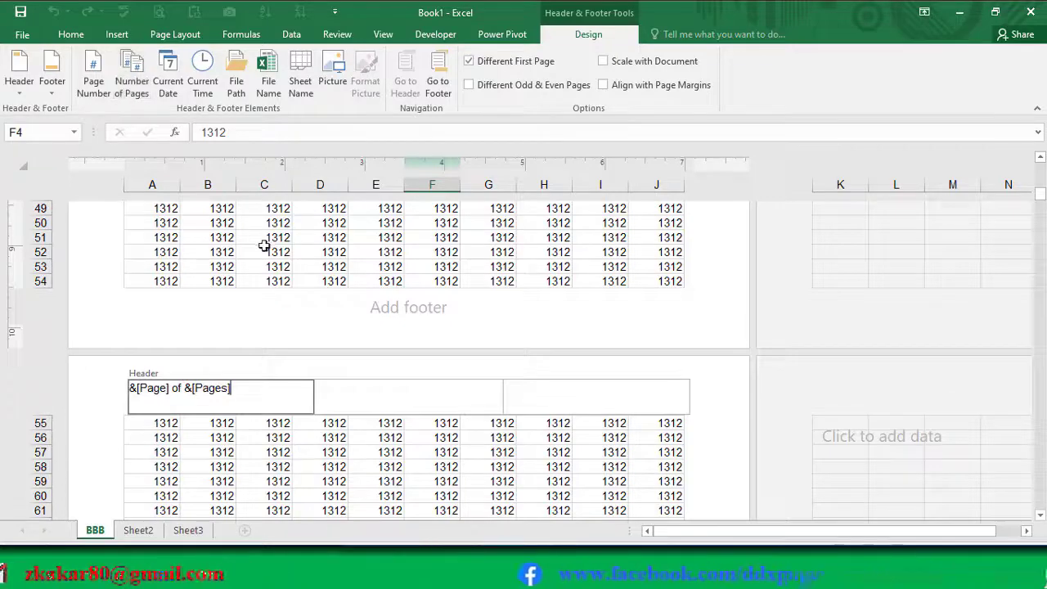
click(348, 397)
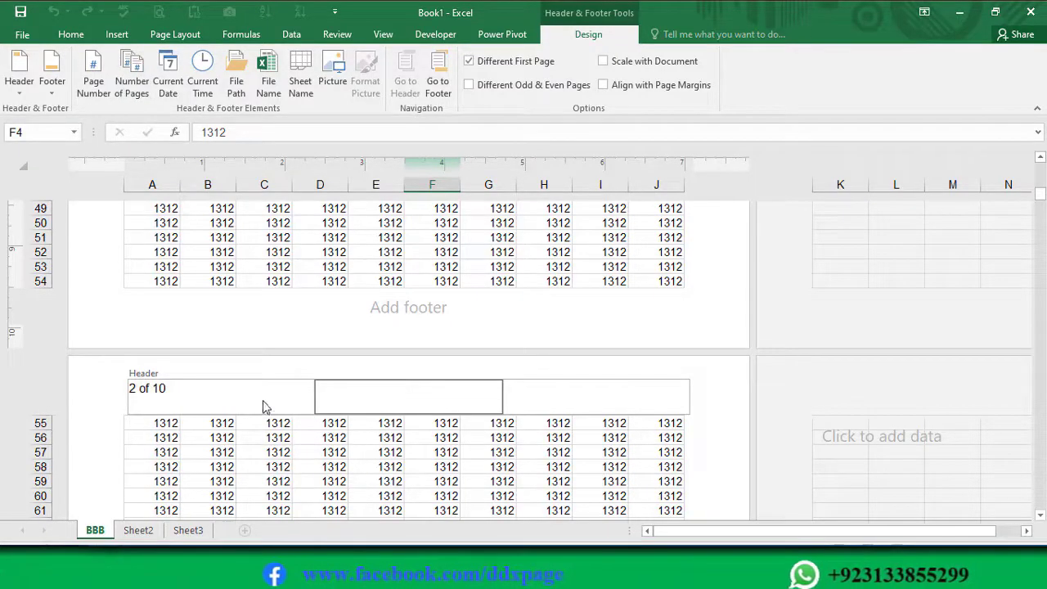
click(245, 256)
scroll(245, 258, up, 15)
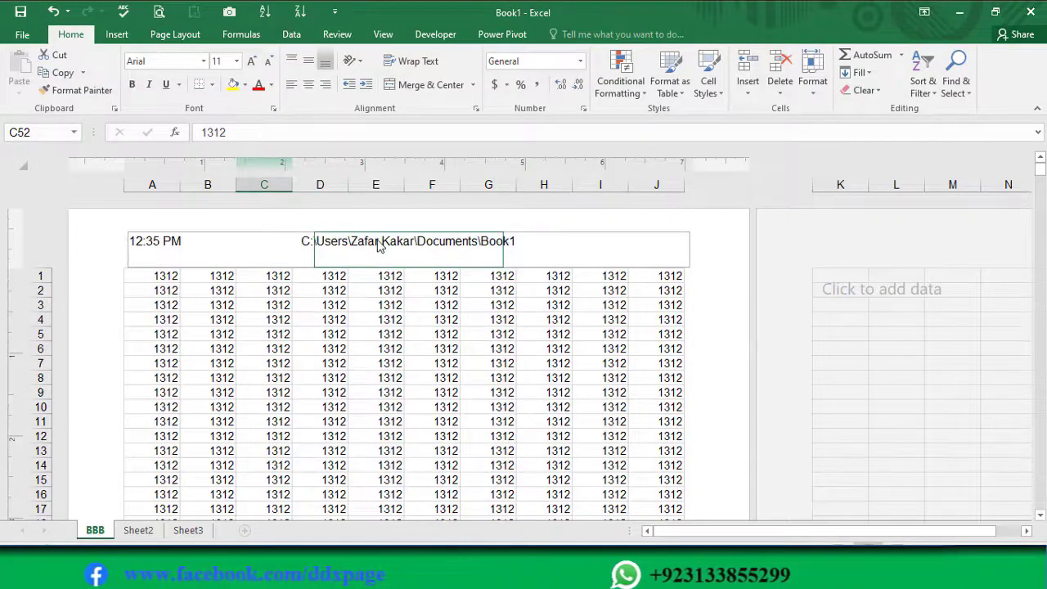
scroll(379, 245, down, 4)
scroll(357, 389, down, 10)
scroll(358, 389, down, 1)
scroll(358, 389, up, 1)
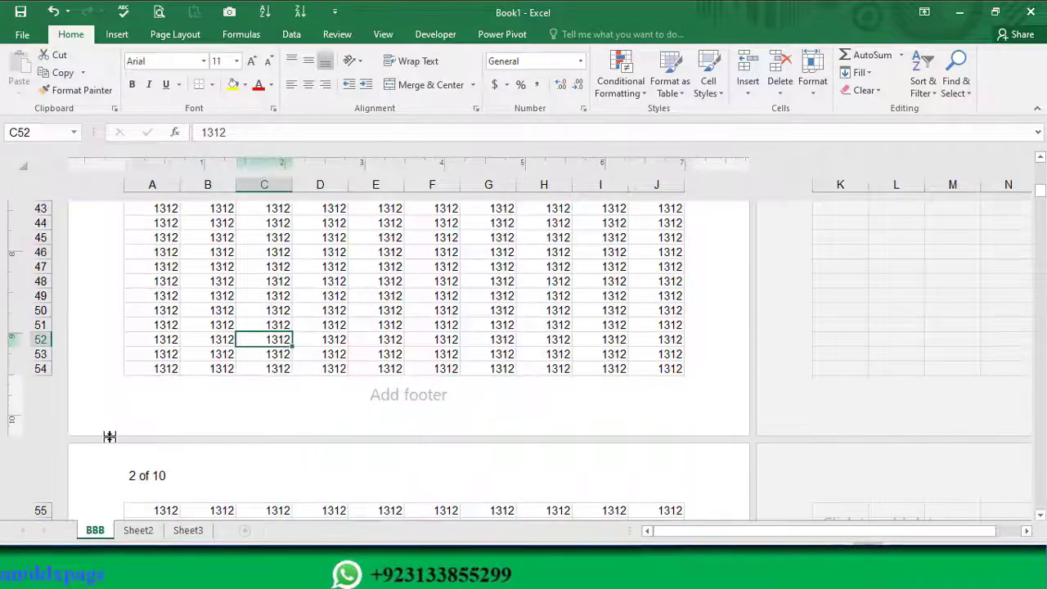
scroll(210, 348, down, 2)
scroll(211, 409, down, 5)
scroll(217, 407, down, 10)
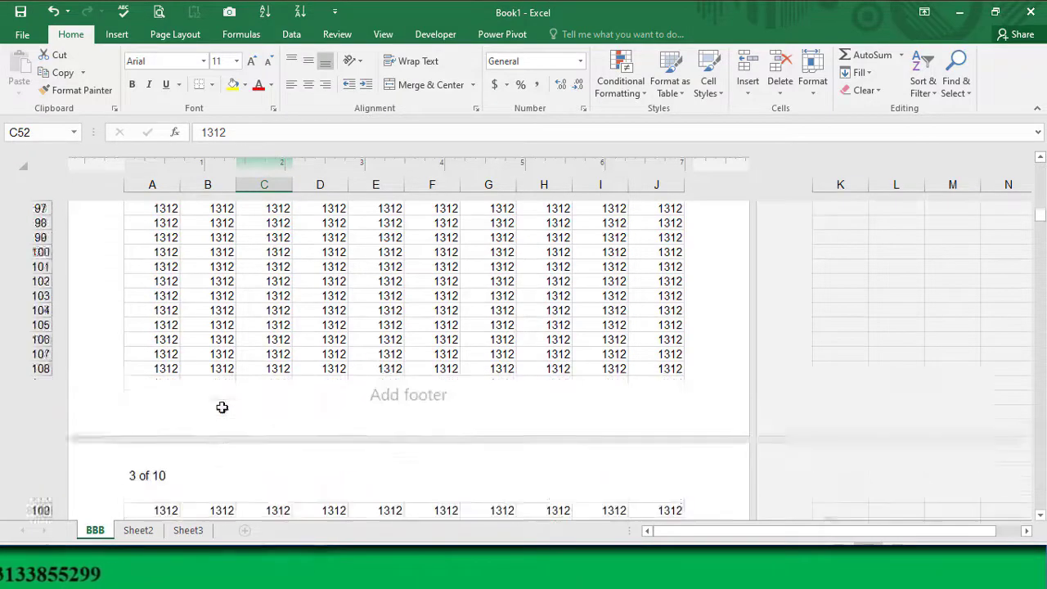
scroll(171, 467, down, 1)
scroll(172, 462, down, 9)
scroll(186, 457, down, 10)
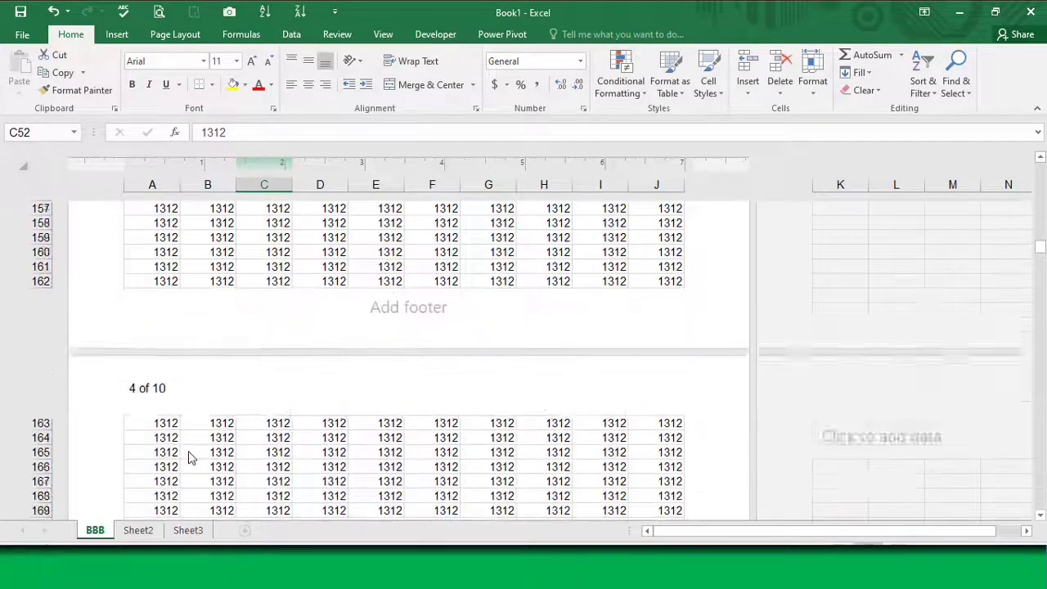
scroll(188, 456, down, 4)
scroll(169, 414, up, 12)
scroll(175, 402, up, 16)
scroll(208, 402, up, 10)
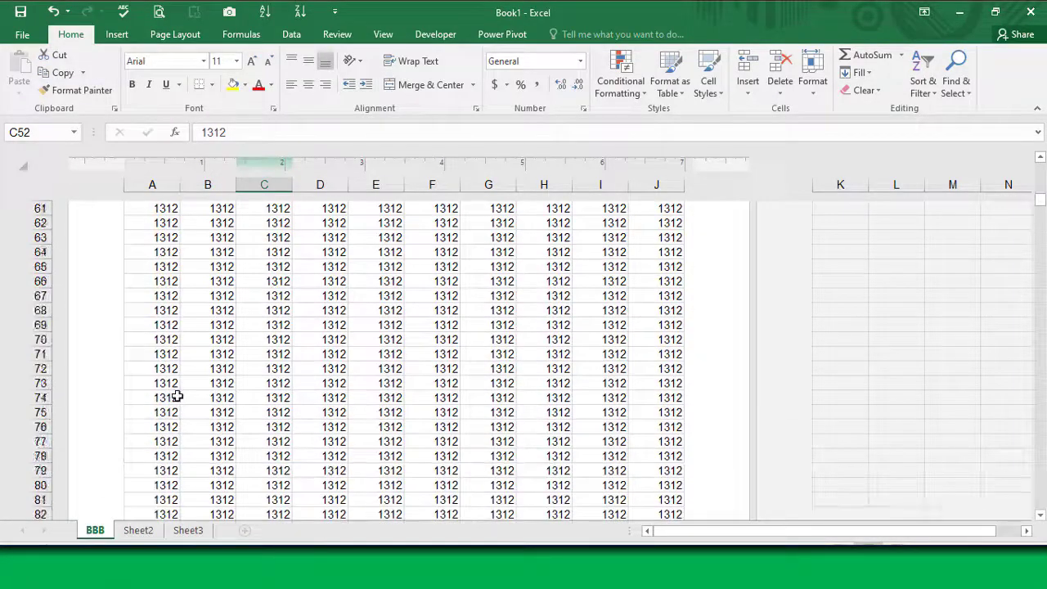
scroll(243, 393, up, 16)
scroll(253, 382, up, 5)
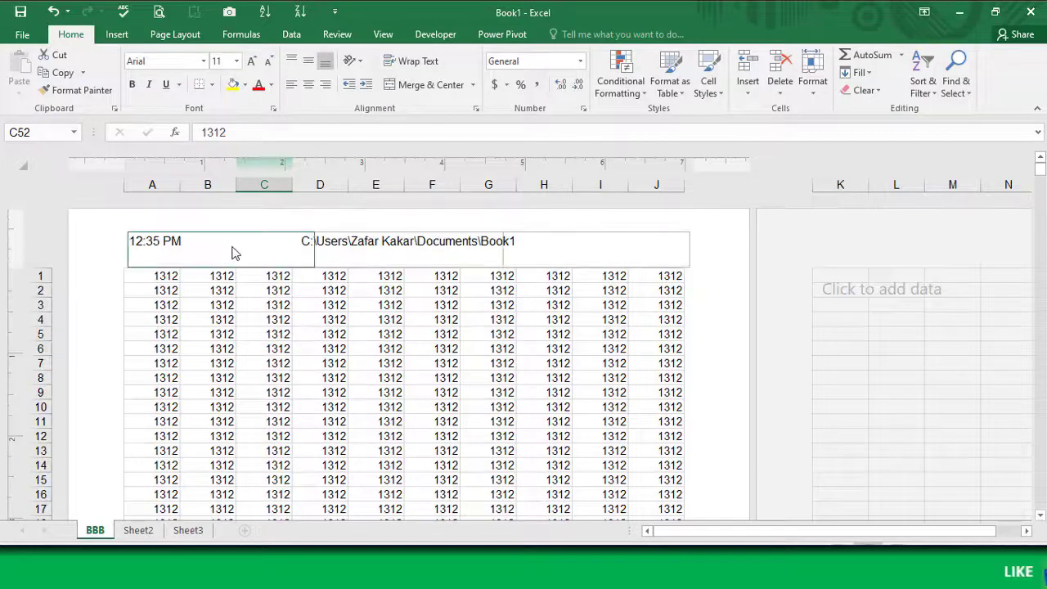
- Untick Different First Page so page 1 shares the common header
click(418, 236)
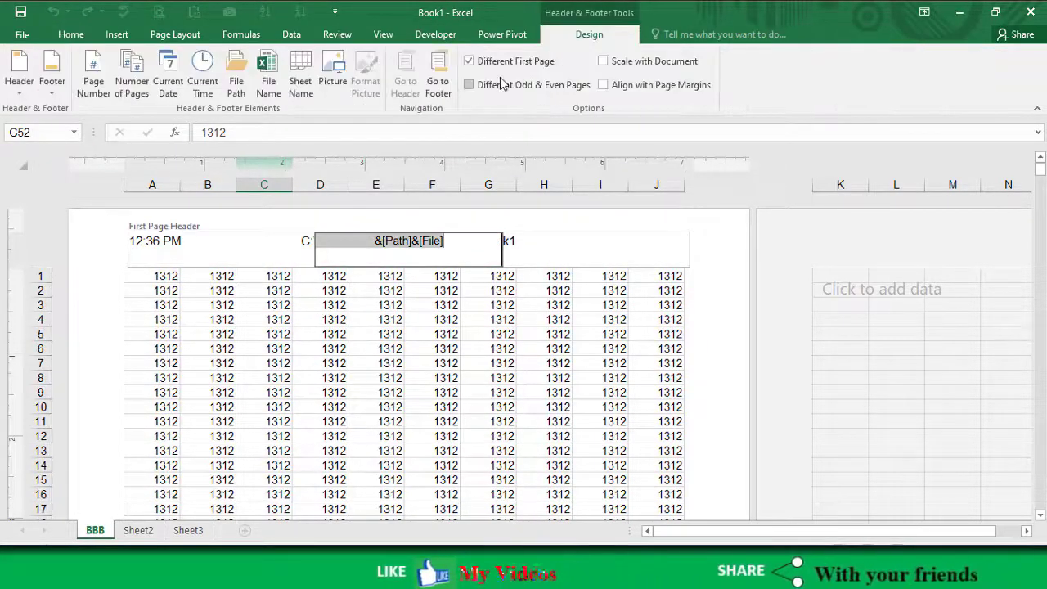
click(470, 62)
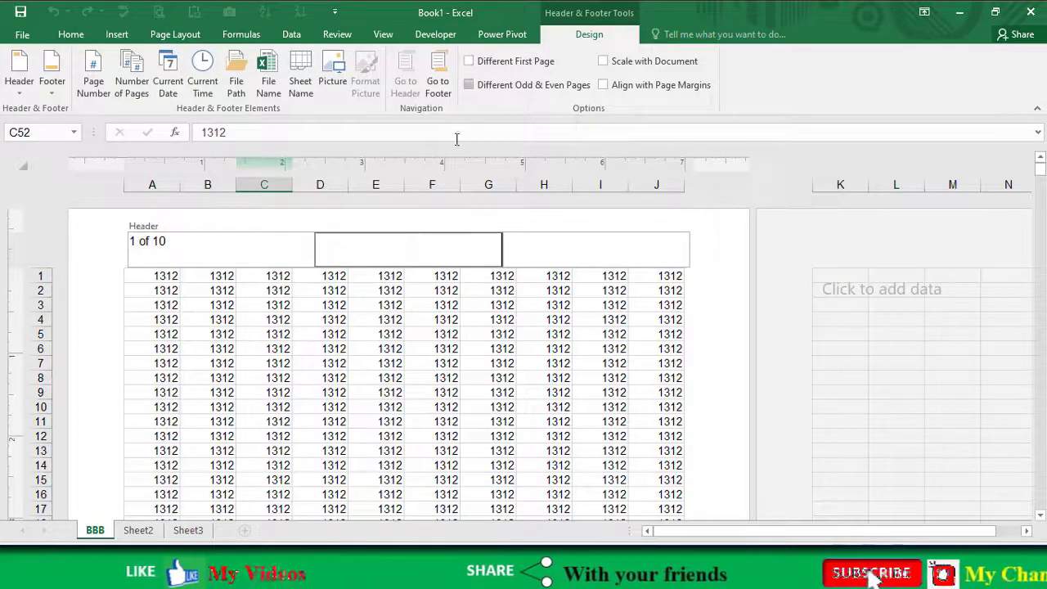
click(327, 334)
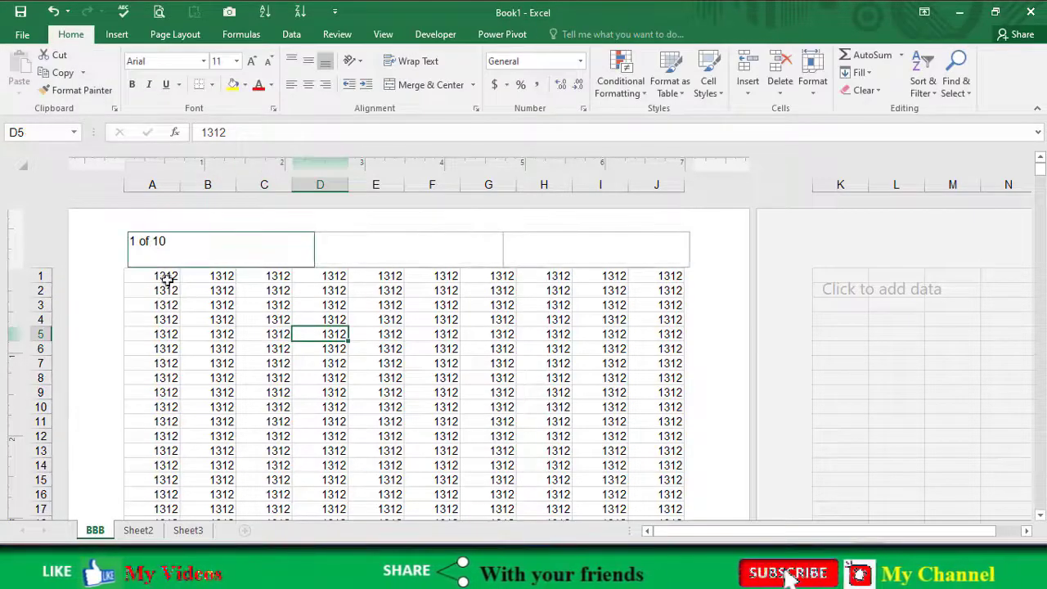
scroll(231, 416, down, 6)
scroll(236, 433, down, 10)
scroll(178, 406, up, 7)
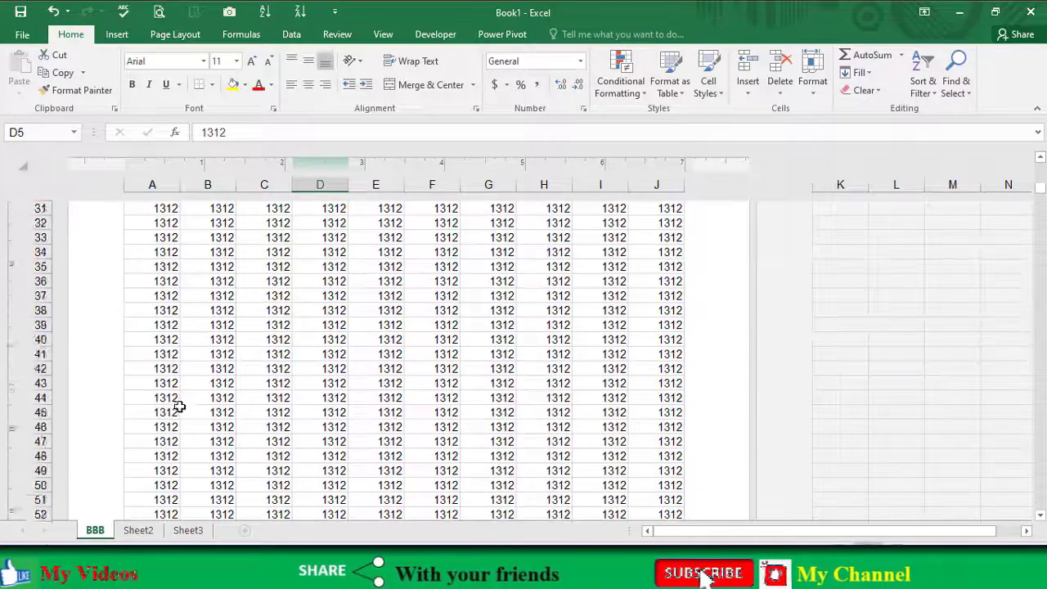
scroll(179, 407, up, 8)
scroll(181, 368, up, 4)
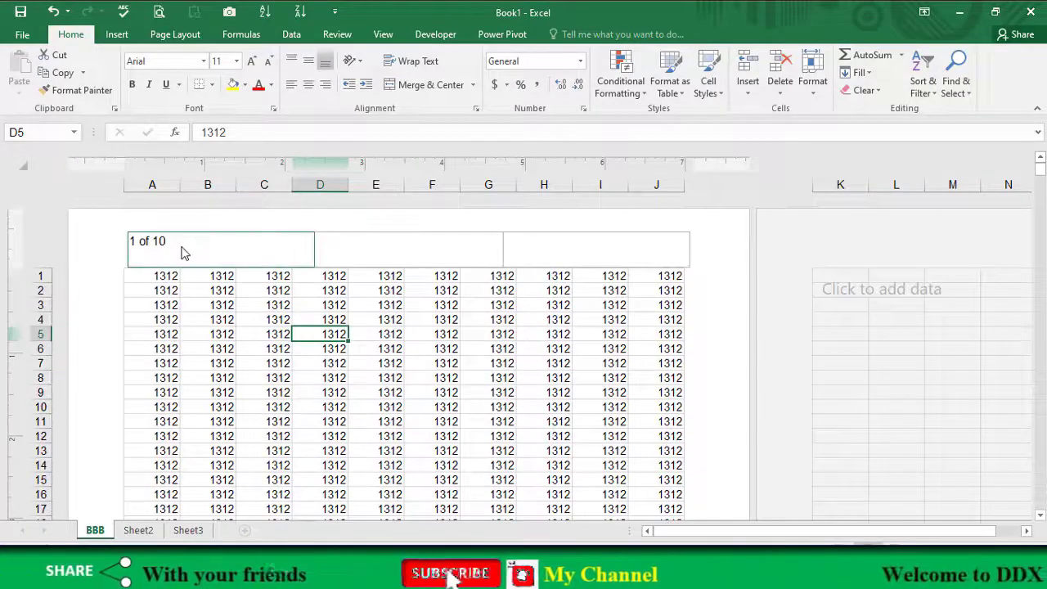
- Re-enable Different First Page for the header
click(406, 249)
click(587, 36)
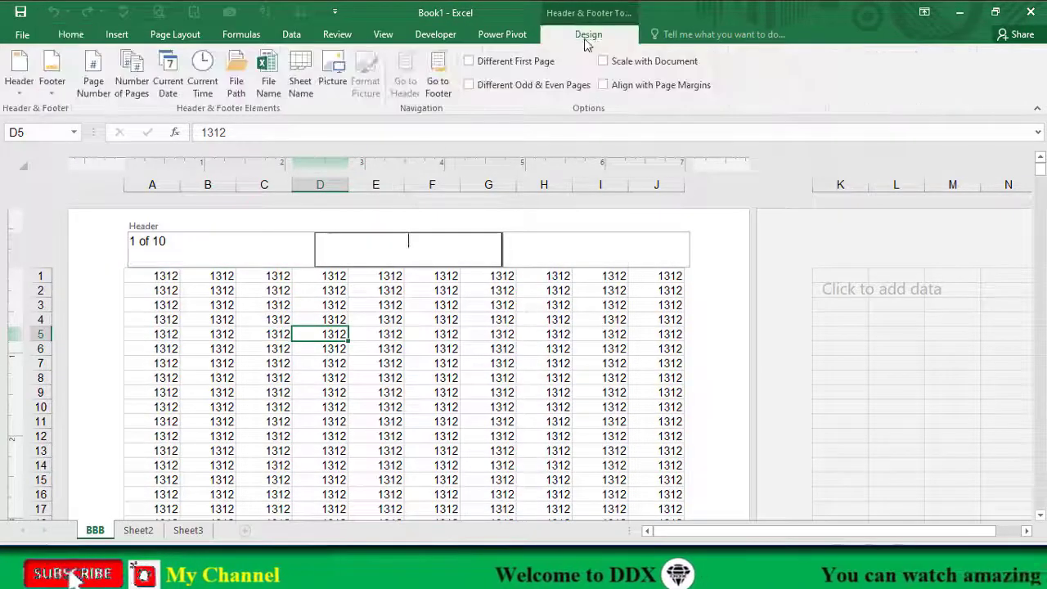
click(470, 63)
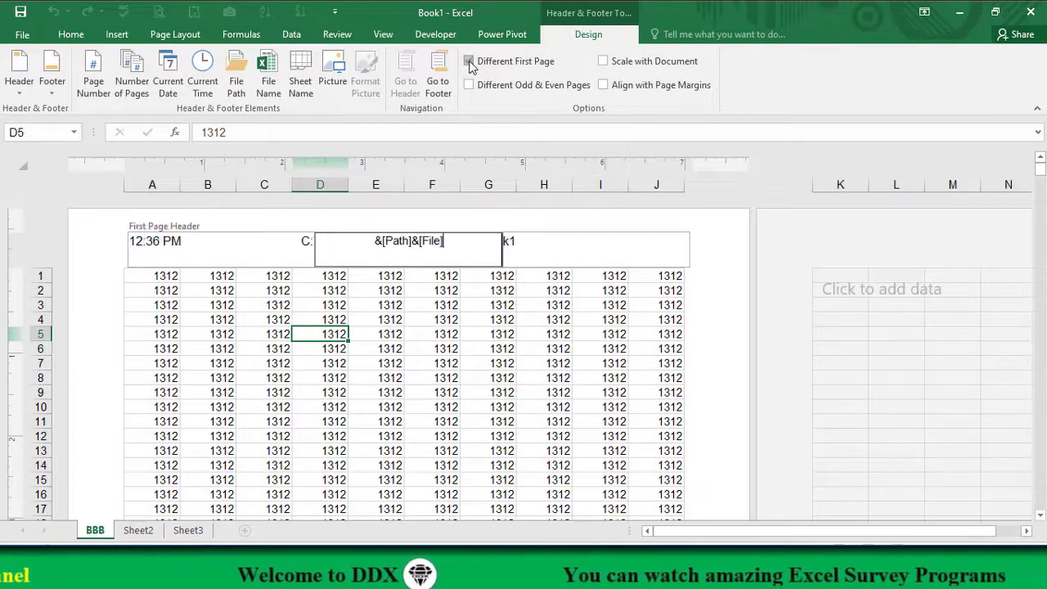
drag(462, 327, 441, 331)
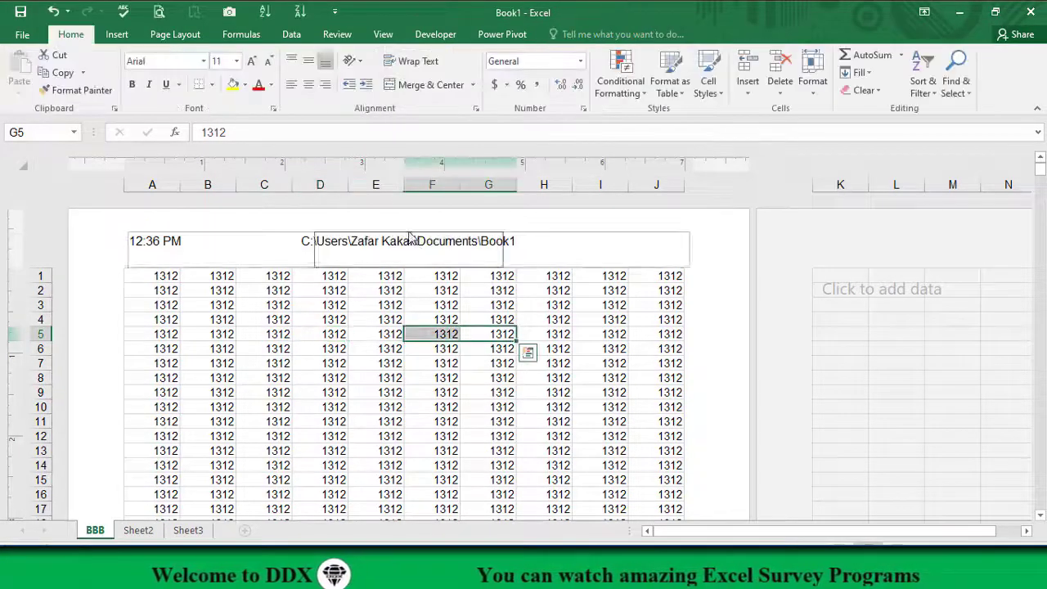
- Open the left section of page 1's header for editing
click(410, 248)
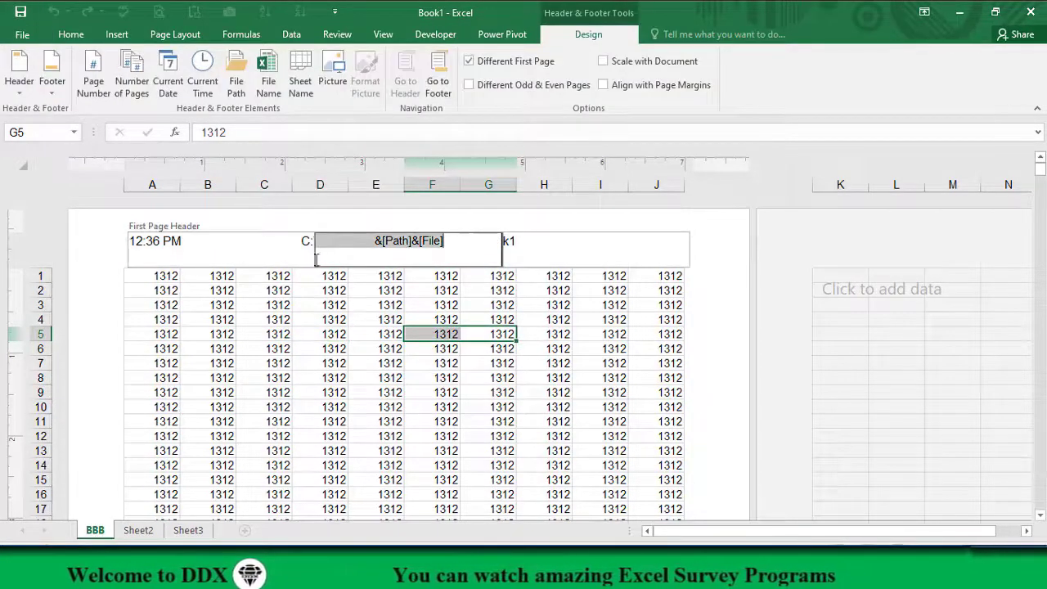
scroll(162, 403, down, 6)
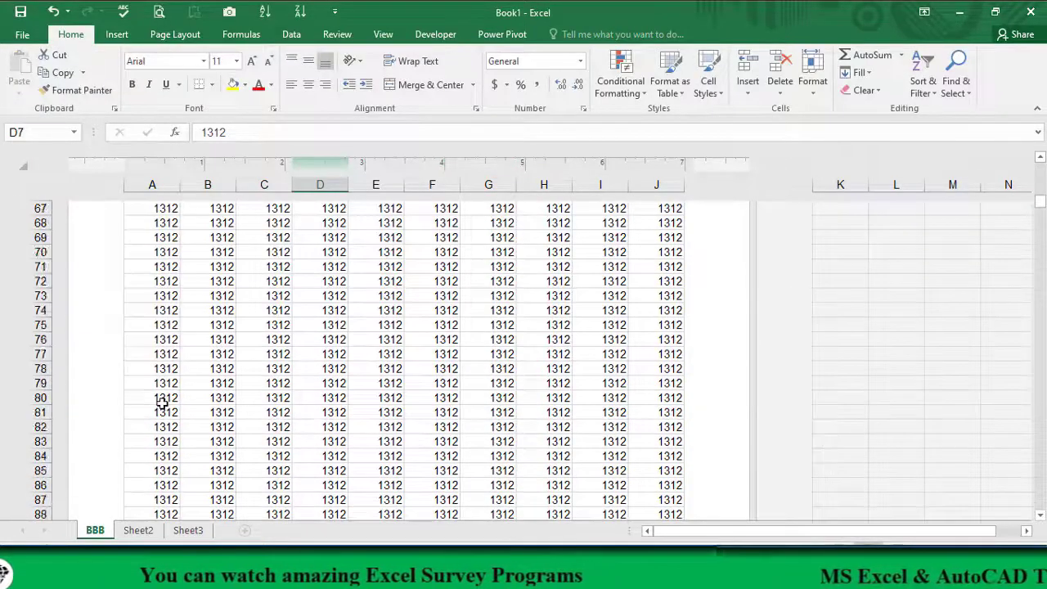
scroll(162, 403, up, 6)
scroll(161, 404, up, 5)
scroll(249, 251, down, 4)
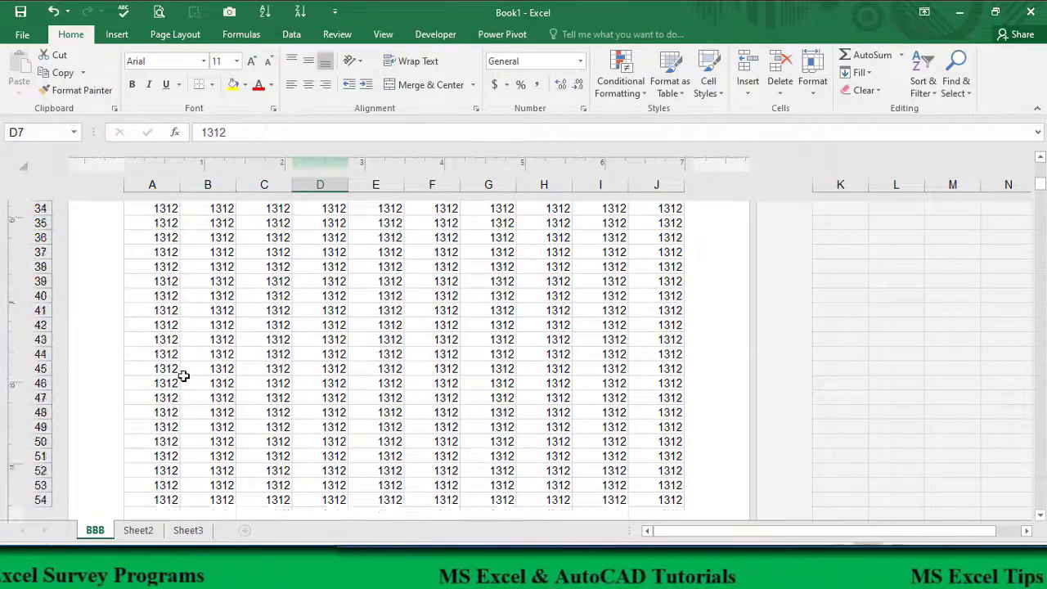
scroll(215, 374, down, 3)
scroll(184, 442, down, 1)
scroll(185, 425, up, 7)
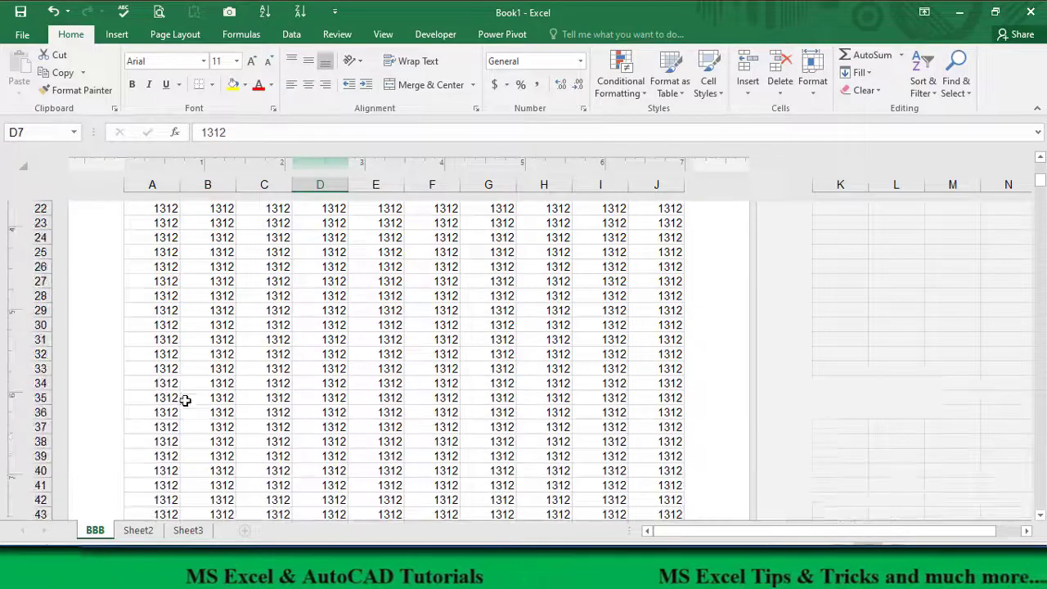
scroll(184, 343, up, 7)
click(207, 262)
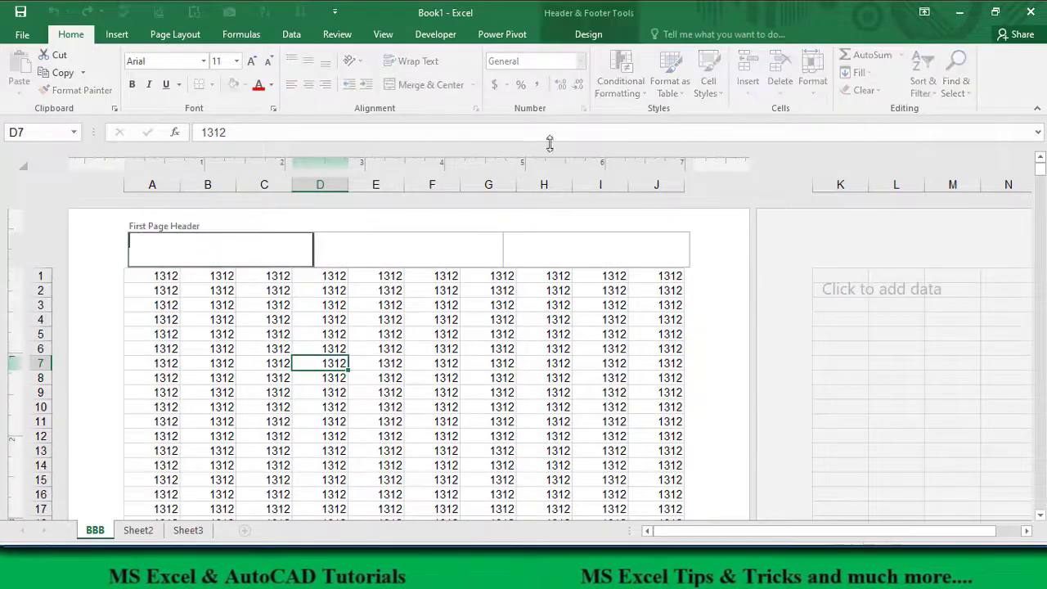
- Delete the '&[Page] of &[Pages]' text from the header
click(587, 34)
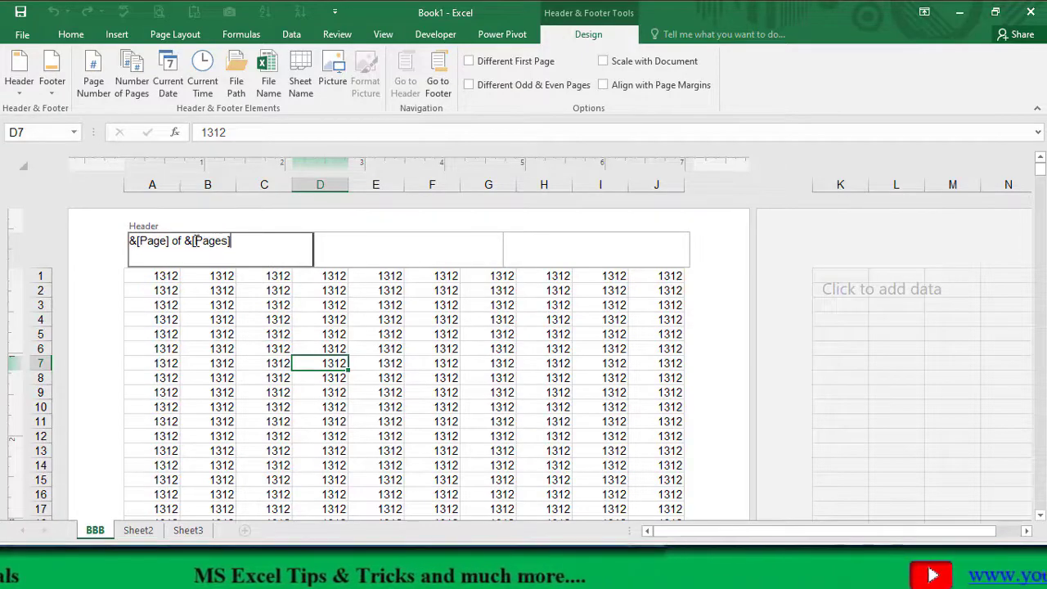
drag(118, 241, 31, 249)
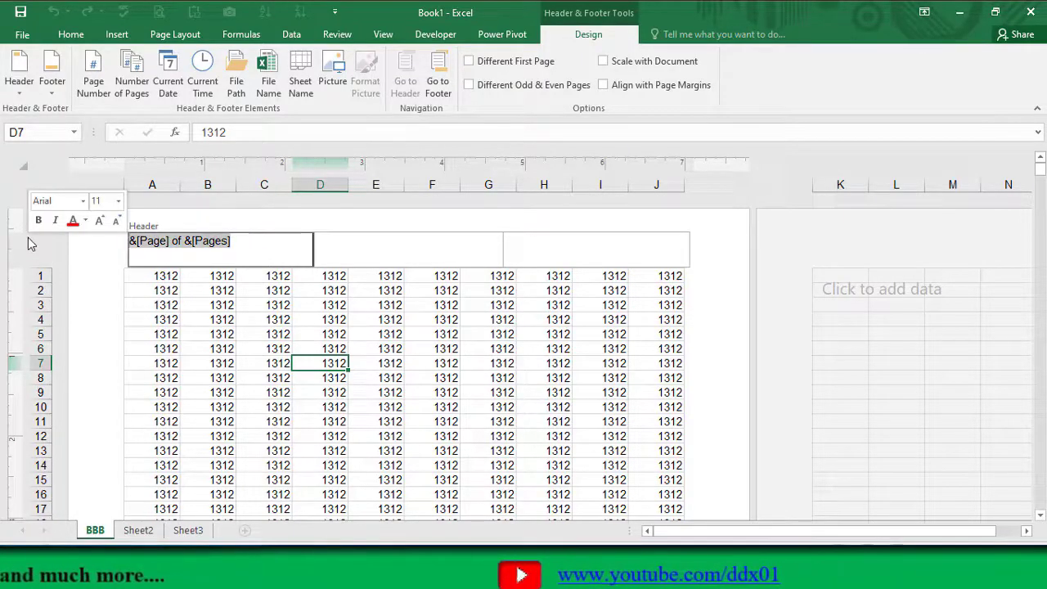
key(Delete)
click(220, 388)
scroll(252, 398, down, 6)
scroll(256, 395, down, 12)
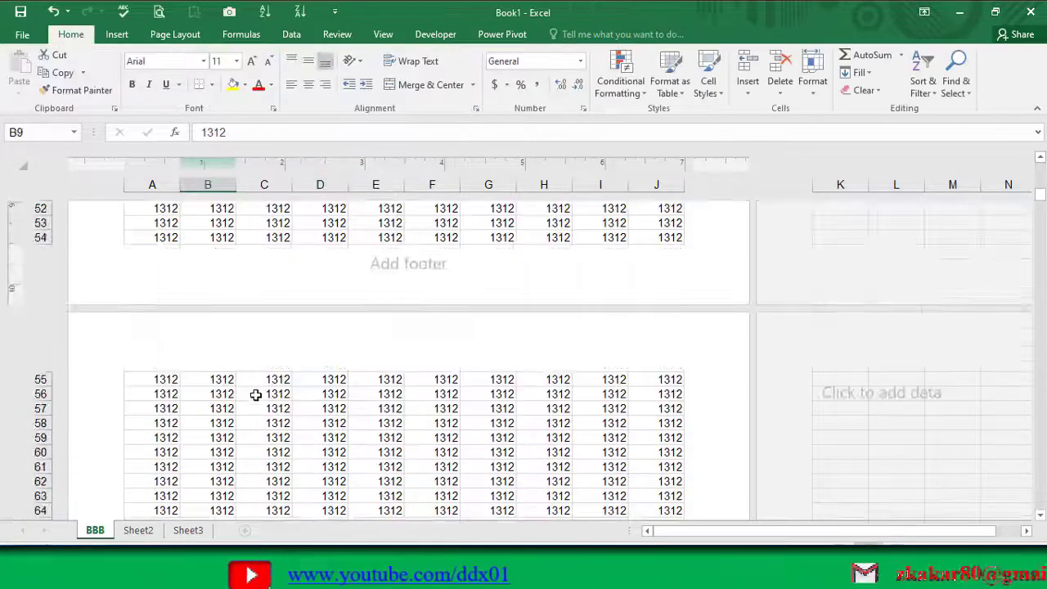
scroll(338, 297, up, 11)
scroll(335, 301, up, 6)
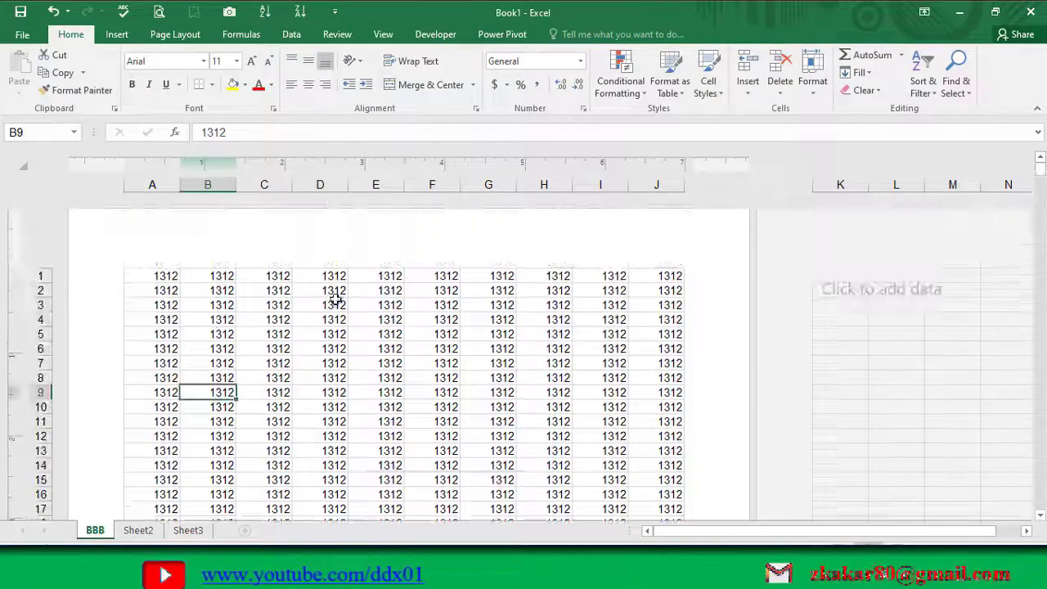
- Turn on Different Odd & Even Pages for the header
click(207, 259)
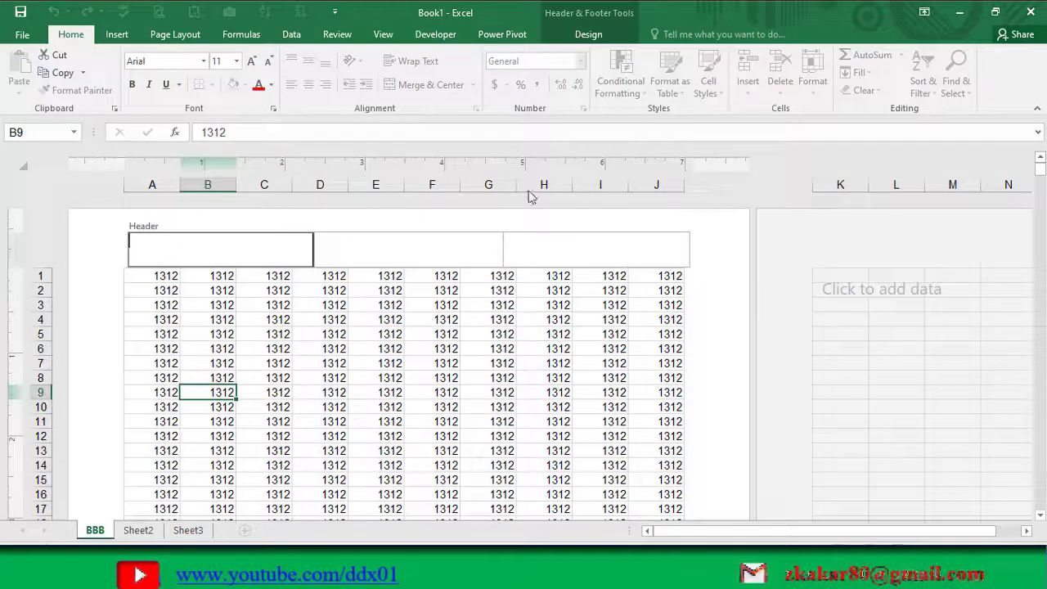
click(589, 34)
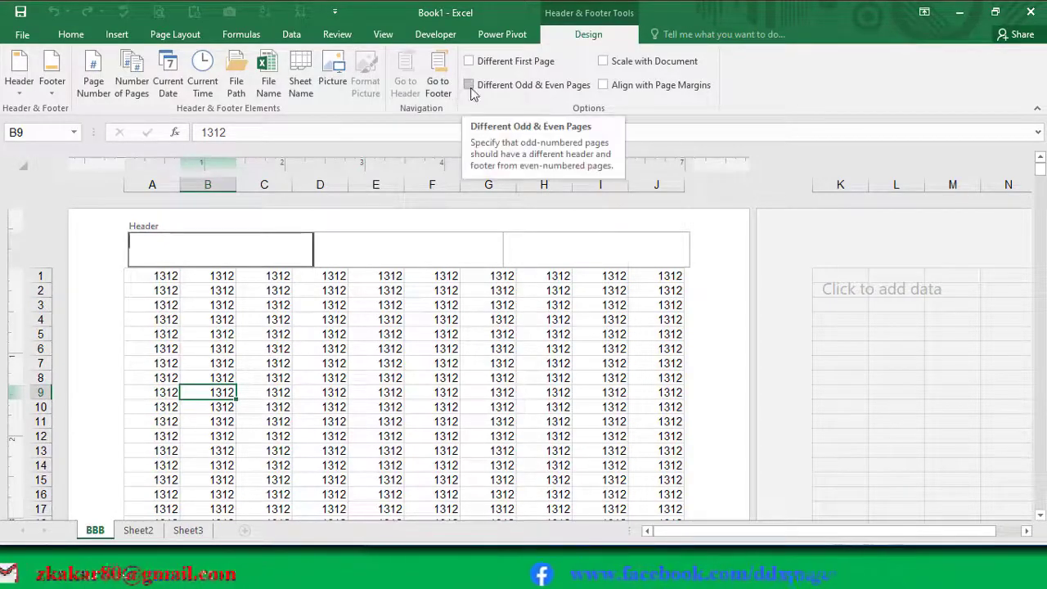
click(470, 85)
click(312, 343)
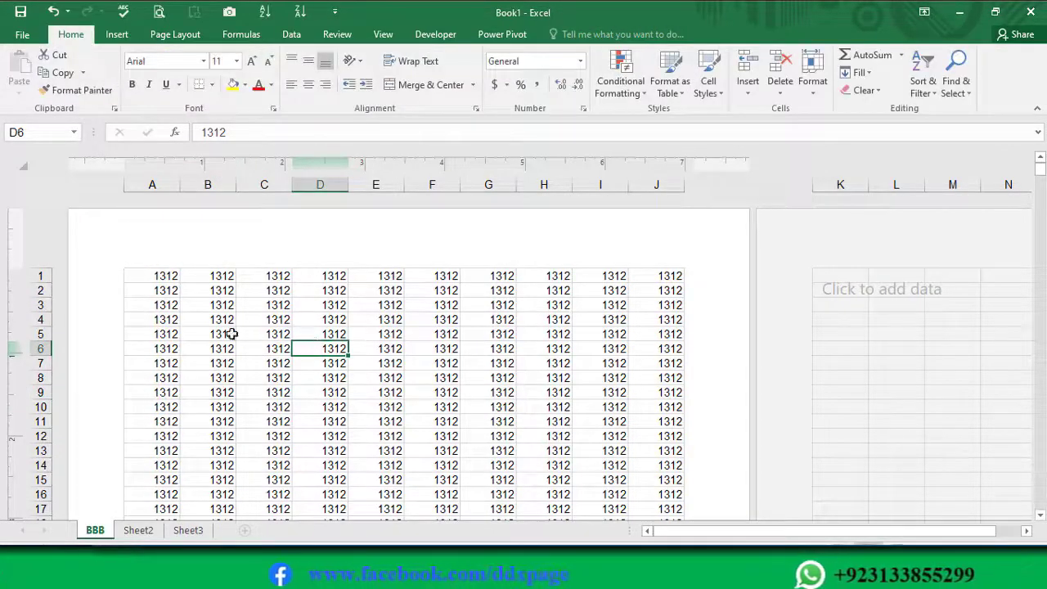
- Add a page-number header reading '1 of 10' to the odd pages
scroll(205, 302, down, 8)
scroll(213, 331, down, 7)
scroll(216, 335, up, 5)
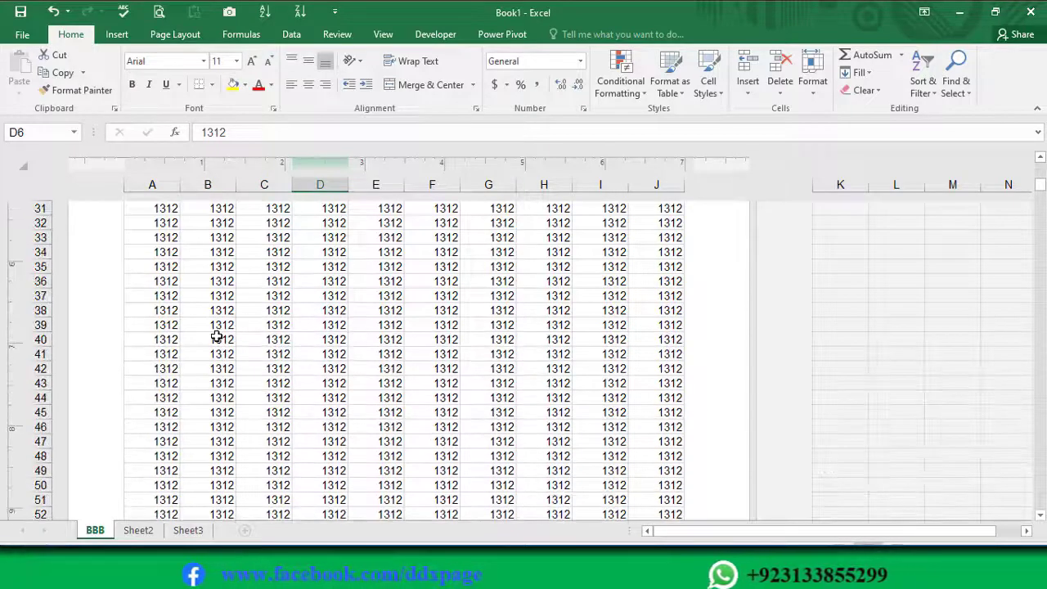
scroll(215, 334, up, 7)
scroll(211, 307, up, 4)
click(254, 249)
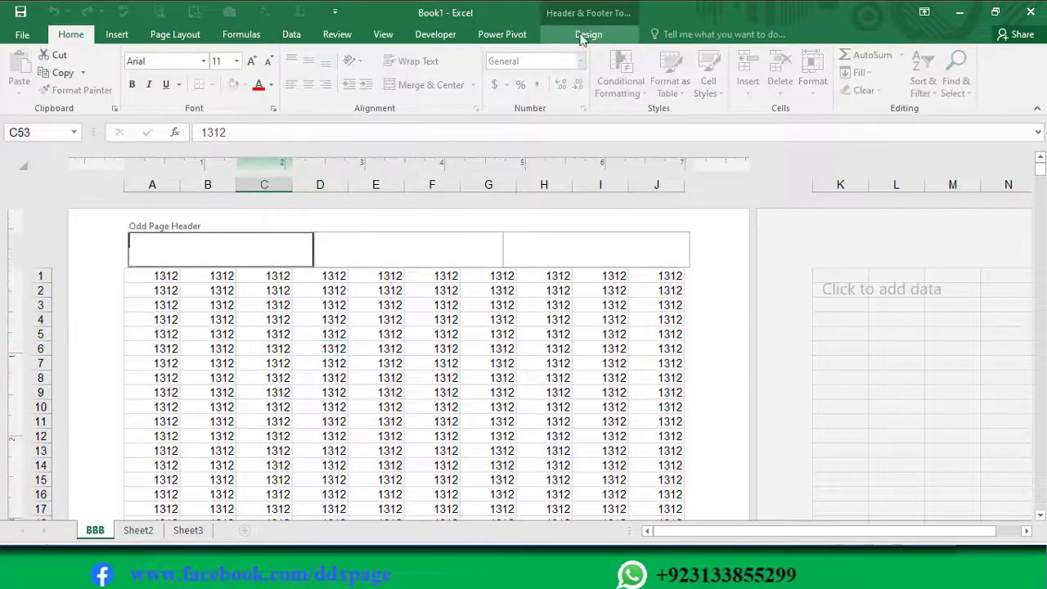
click(588, 33)
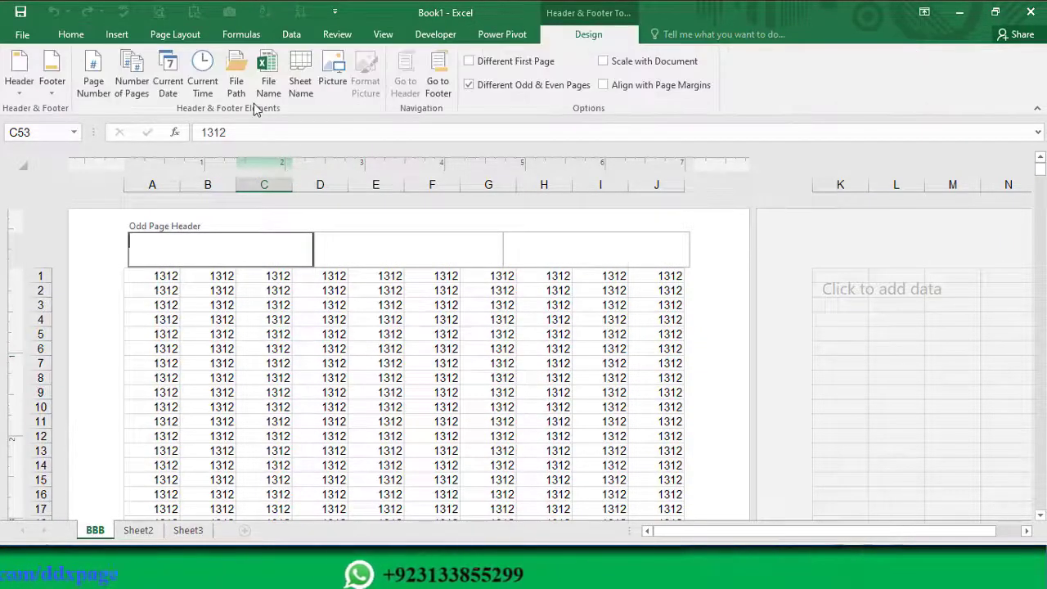
click(94, 82)
text(of &[Pages)
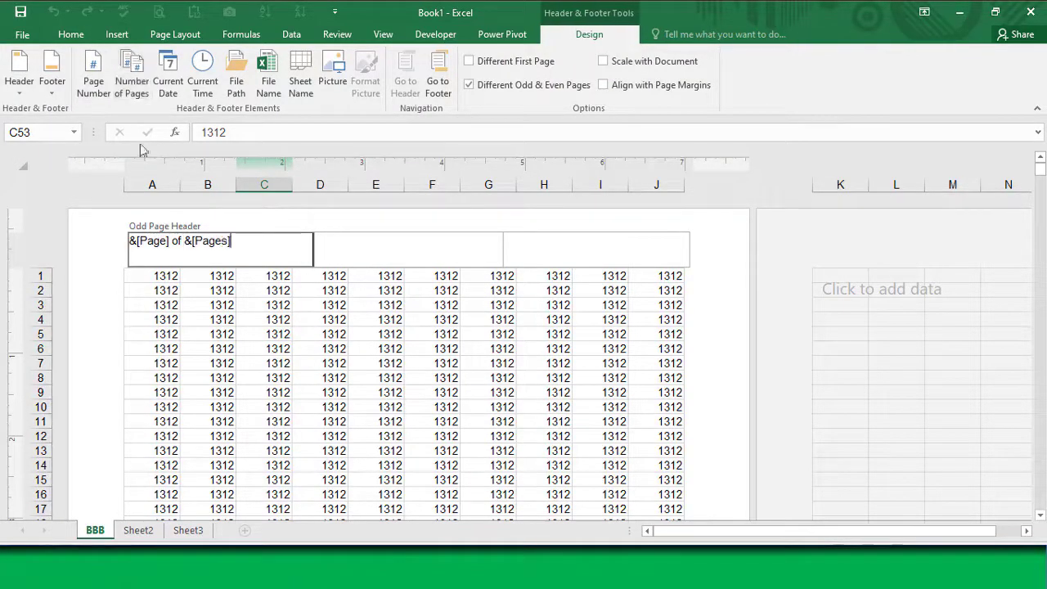
click(256, 366)
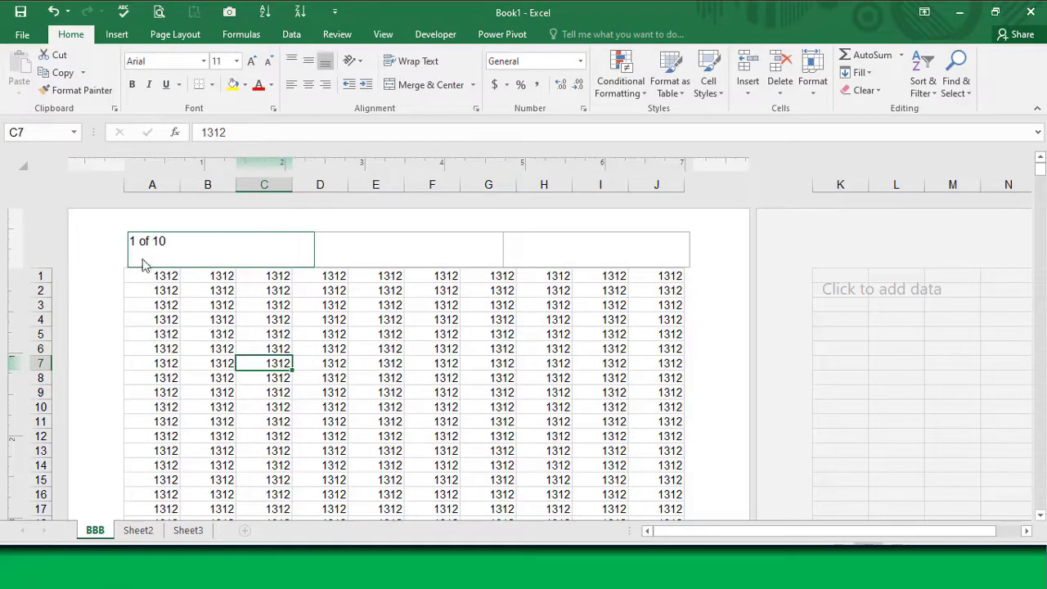
click(209, 259)
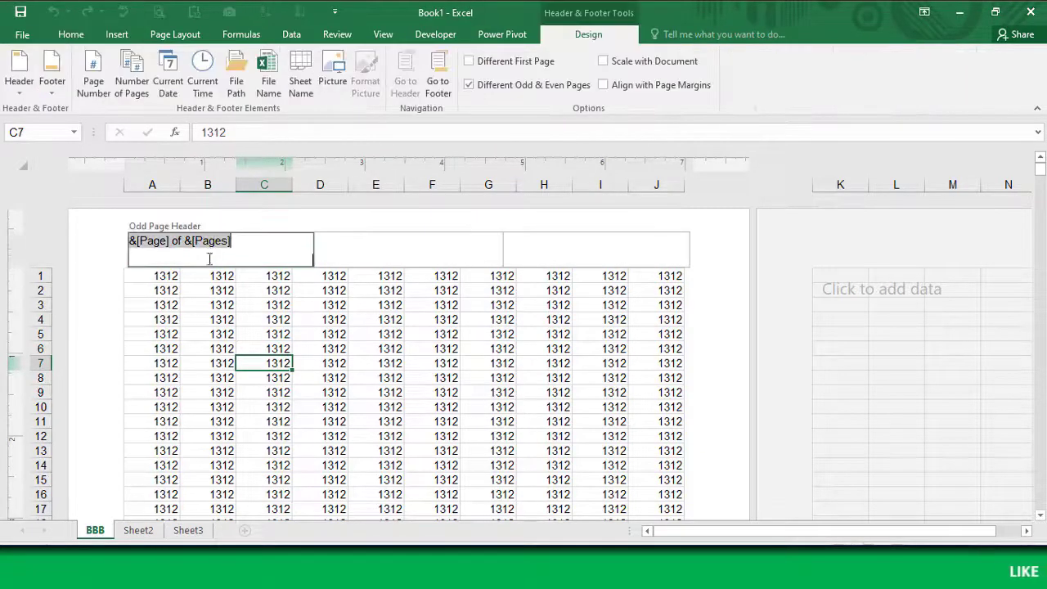
click(219, 373)
- Check odd pages show 3 of 10, 5 of 10, then open the page 2 even header
scroll(219, 382, down, 13)
scroll(220, 382, down, 3)
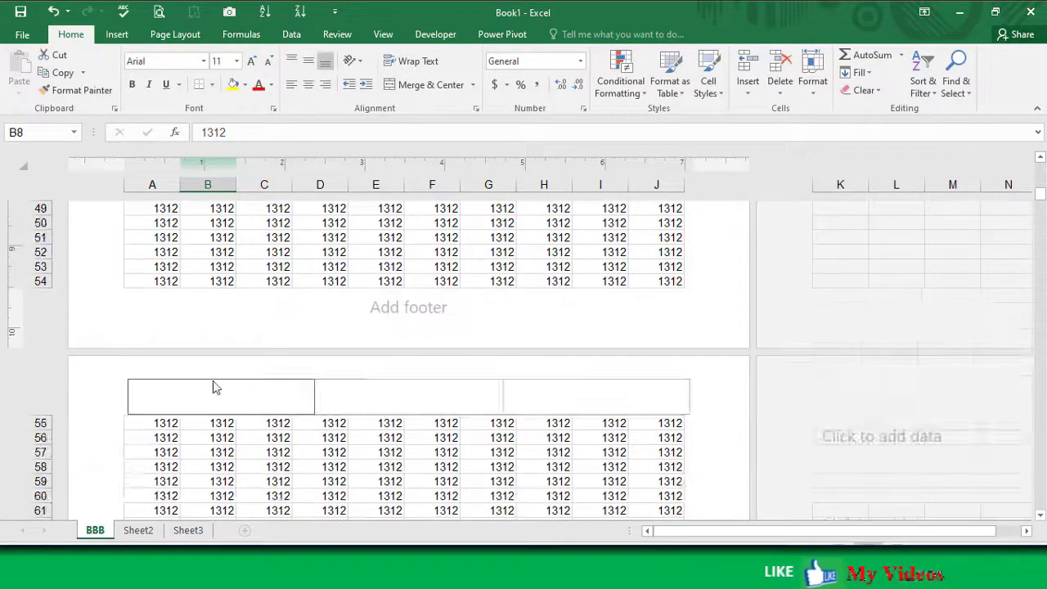
scroll(211, 407, down, 7)
scroll(211, 407, down, 6)
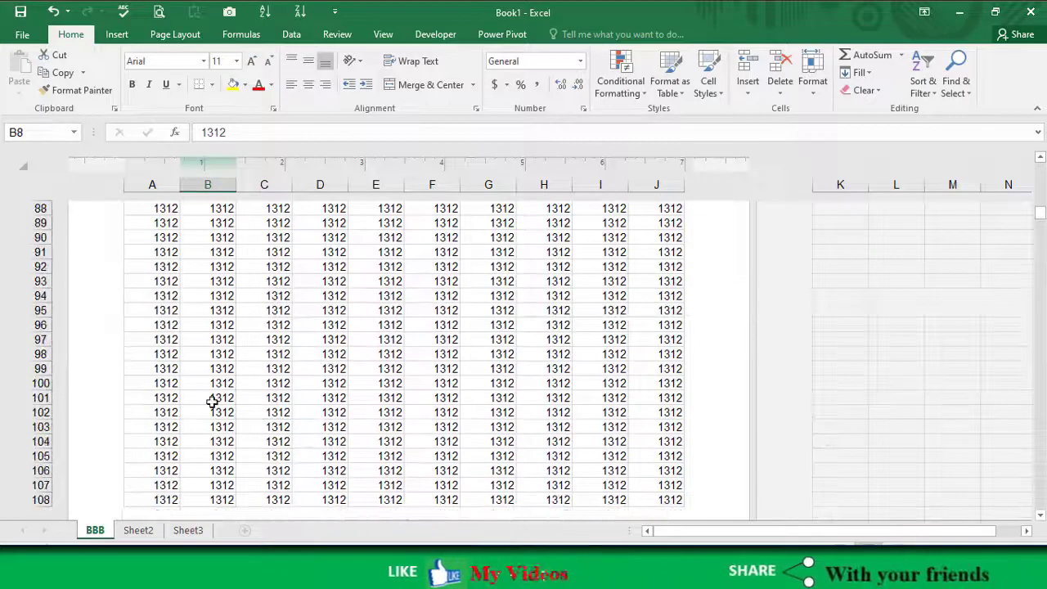
scroll(209, 409, down, 5)
scroll(229, 413, down, 9)
scroll(245, 418, down, 8)
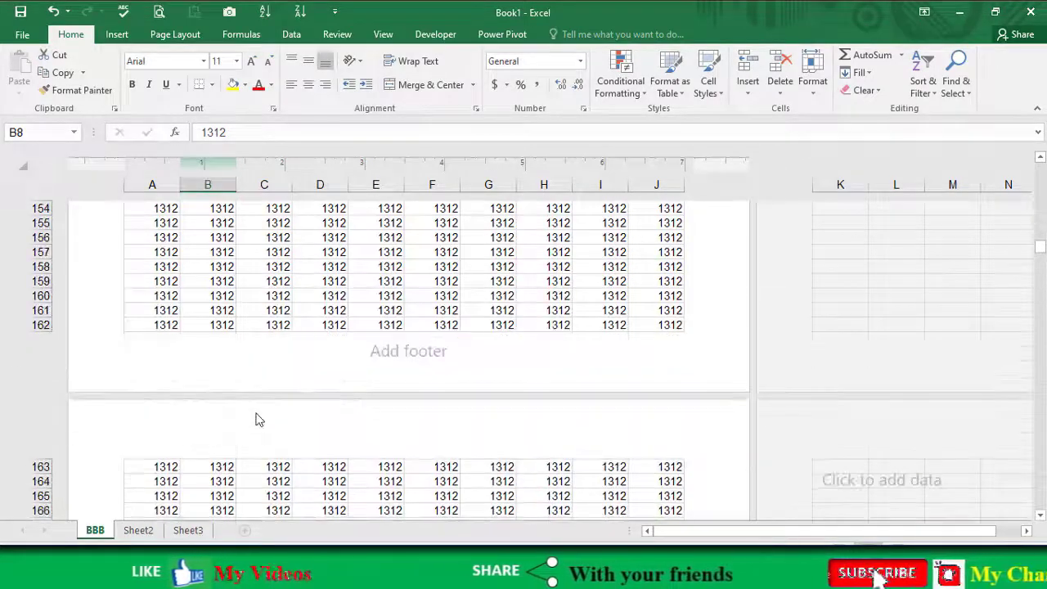
scroll(220, 403, down, 5)
scroll(176, 355, up, 2)
scroll(178, 350, down, 3)
scroll(187, 381, down, 15)
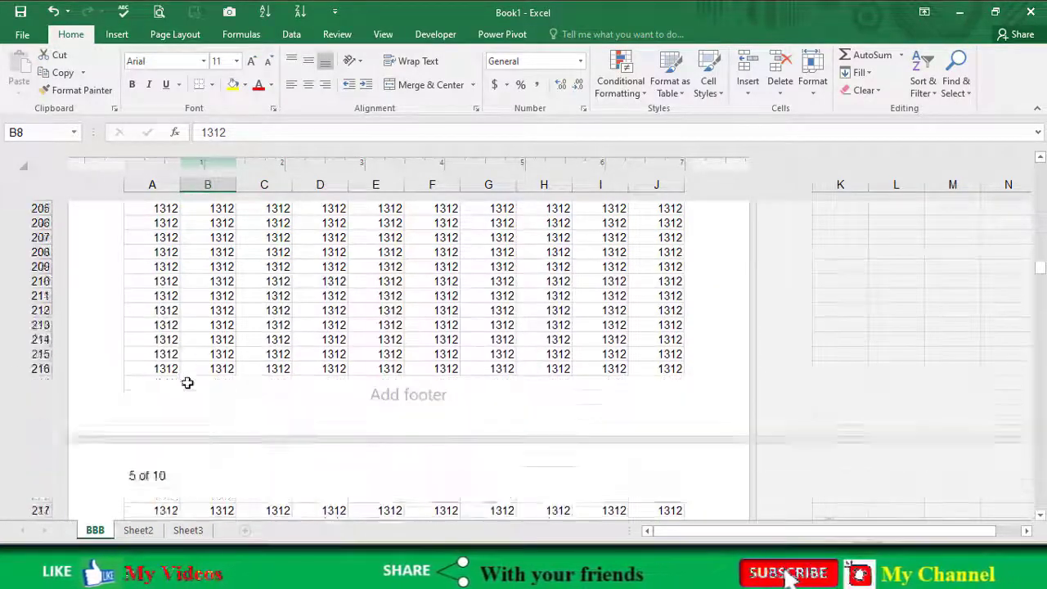
scroll(153, 406, down, 2)
scroll(168, 323, up, 9)
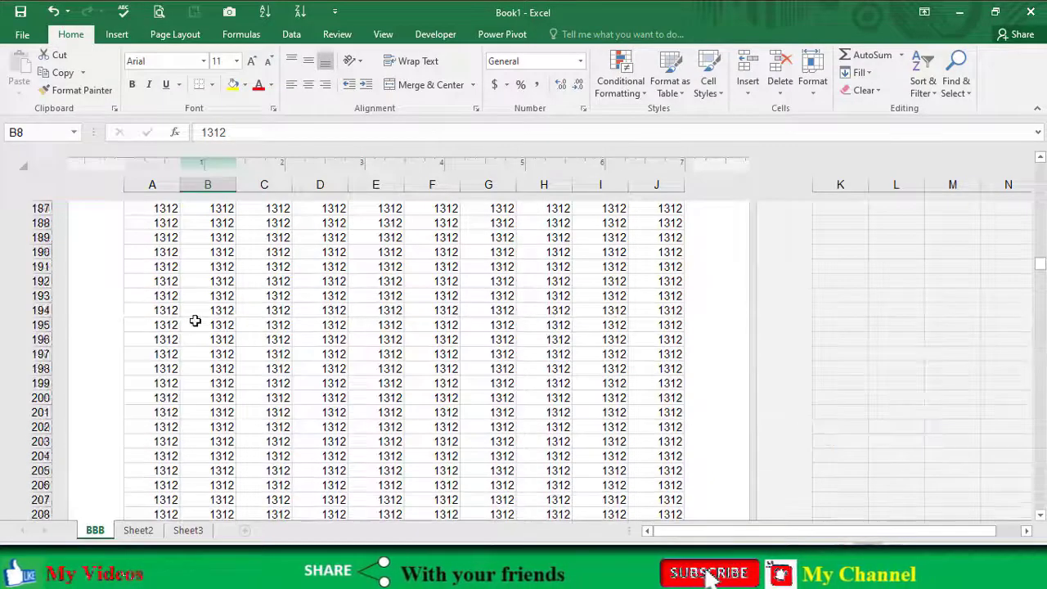
scroll(180, 323, up, 7)
scroll(195, 321, up, 16)
scroll(194, 321, up, 5)
scroll(196, 321, up, 17)
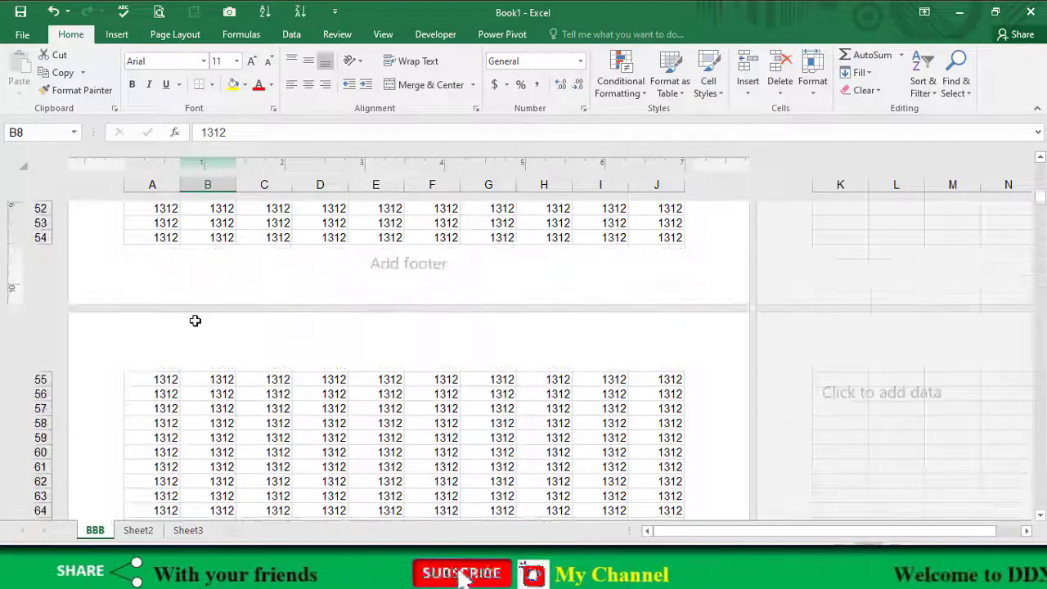
scroll(197, 321, up, 6)
scroll(194, 326, up, 12)
scroll(187, 344, down, 6)
scroll(180, 367, down, 11)
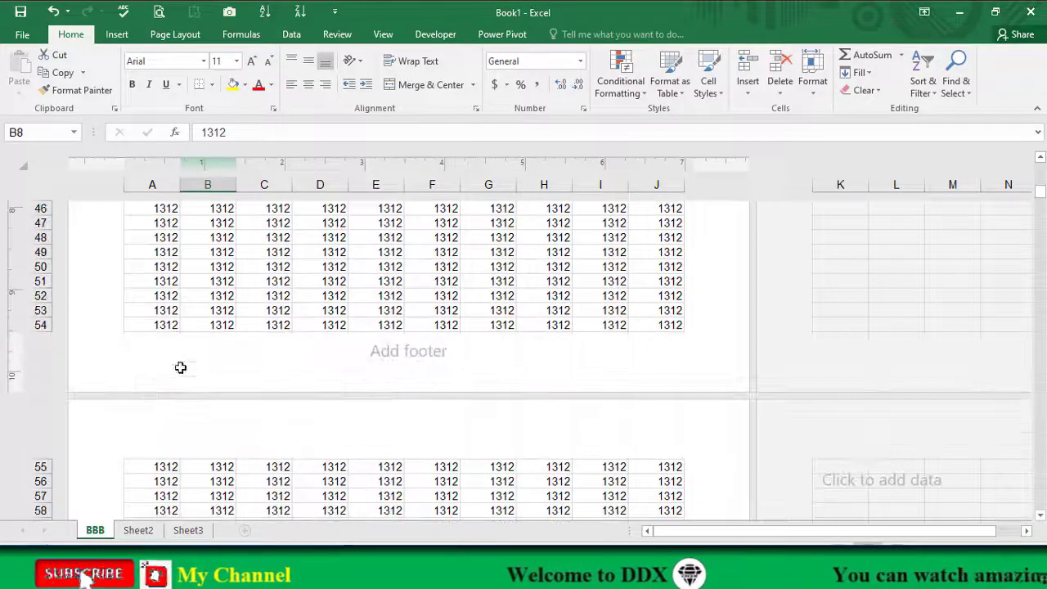
scroll(166, 421, down, 1)
click(172, 398)
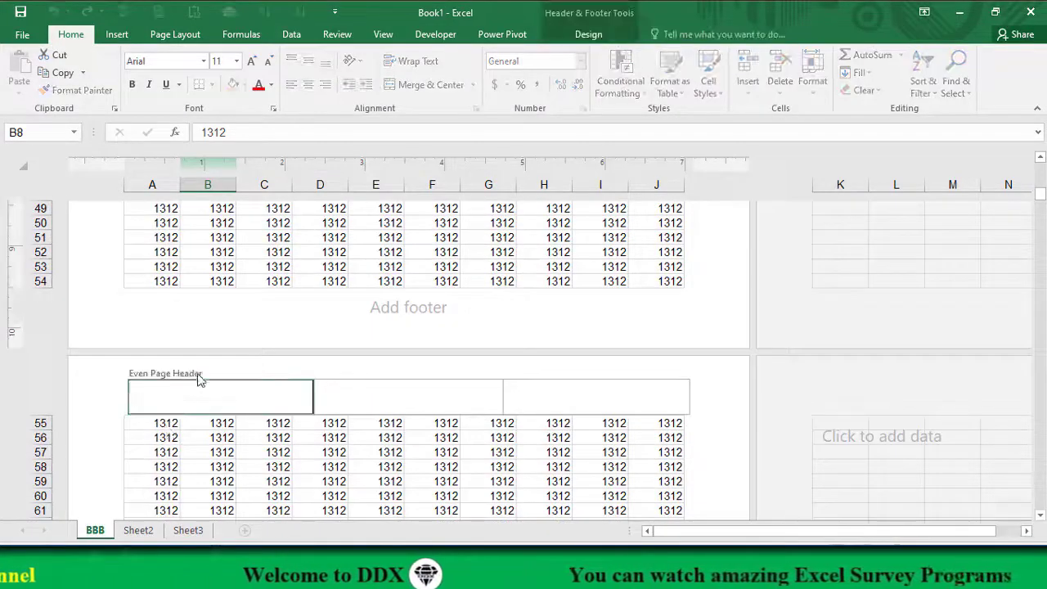
- Put File Name (Book1) left and Sheet Name (BBB) centred in the even-page header
click(570, 42)
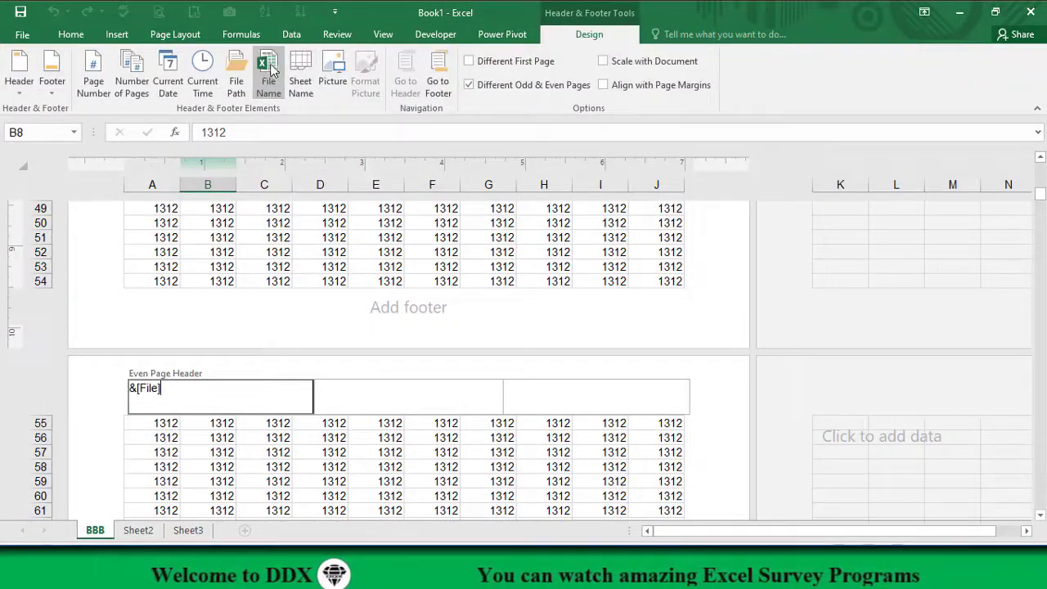
click(379, 401)
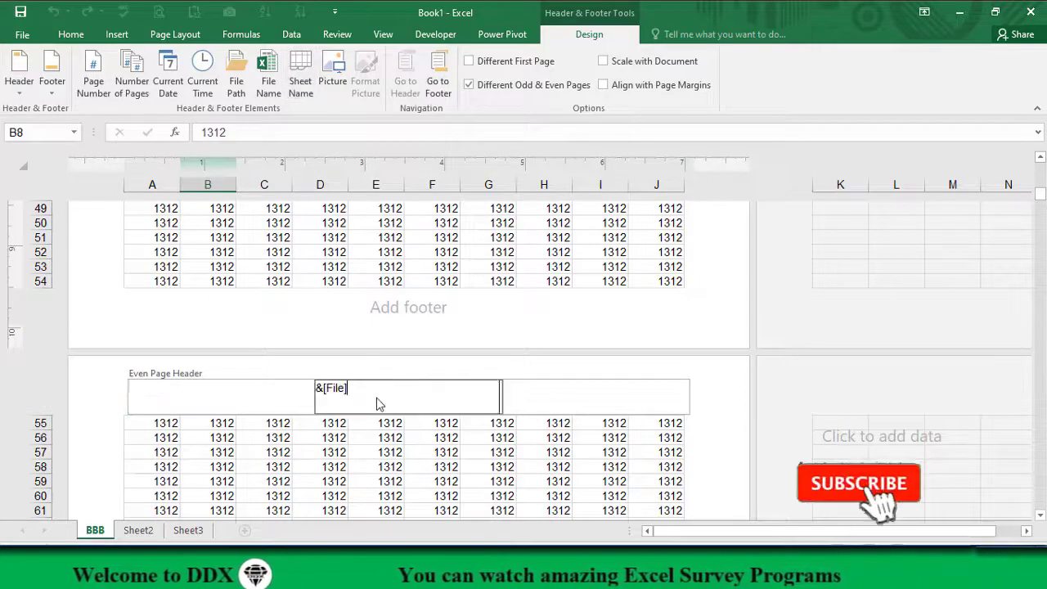
click(348, 456)
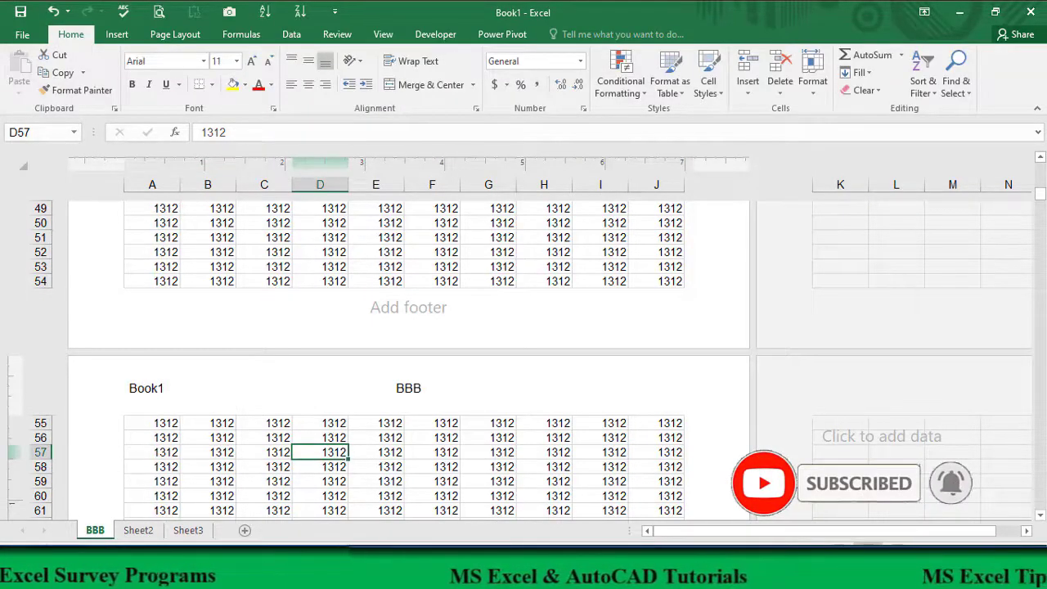
click(417, 437)
- Page through the sheet to verify the even headers, then open page 1's header
scroll(332, 459, down, 5)
scroll(332, 458, down, 6)
scroll(332, 459, down, 8)
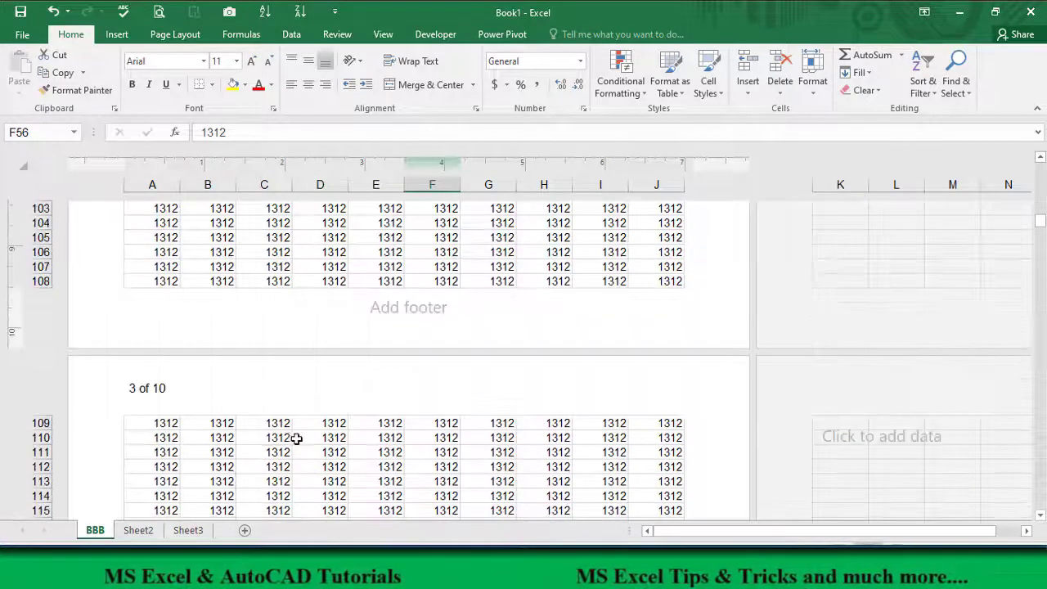
scroll(234, 411, down, 10)
scroll(220, 442, down, 7)
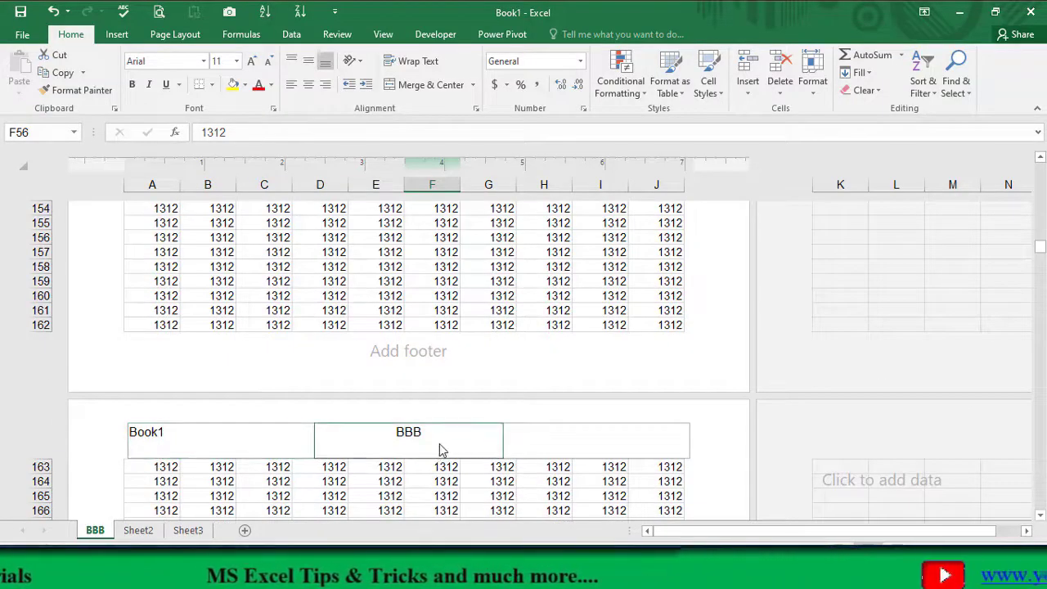
scroll(436, 451, down, 6)
scroll(404, 434, down, 12)
scroll(367, 449, down, 1)
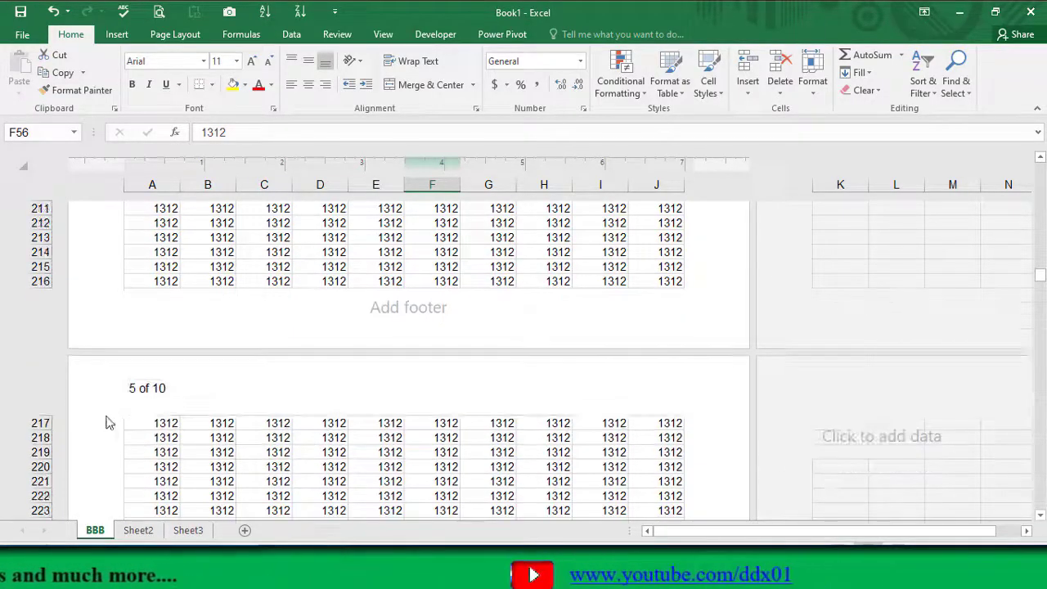
scroll(444, 397, down, 14)
scroll(404, 423, down, 9)
scroll(386, 428, down, 3)
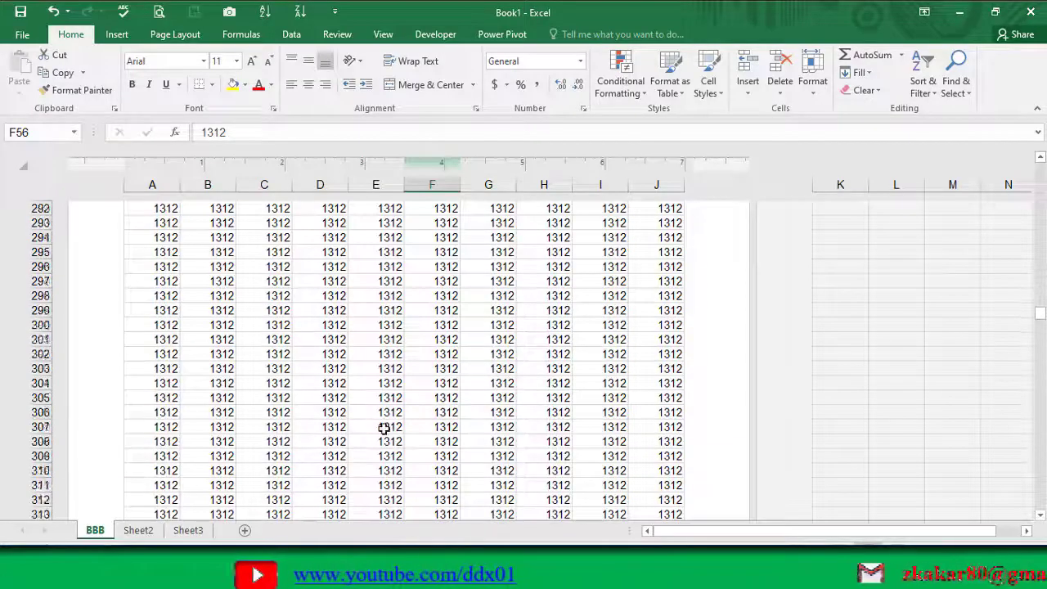
scroll(363, 436, down, 10)
scroll(363, 436, up, 6)
scroll(363, 429, up, 7)
scroll(362, 429, up, 12)
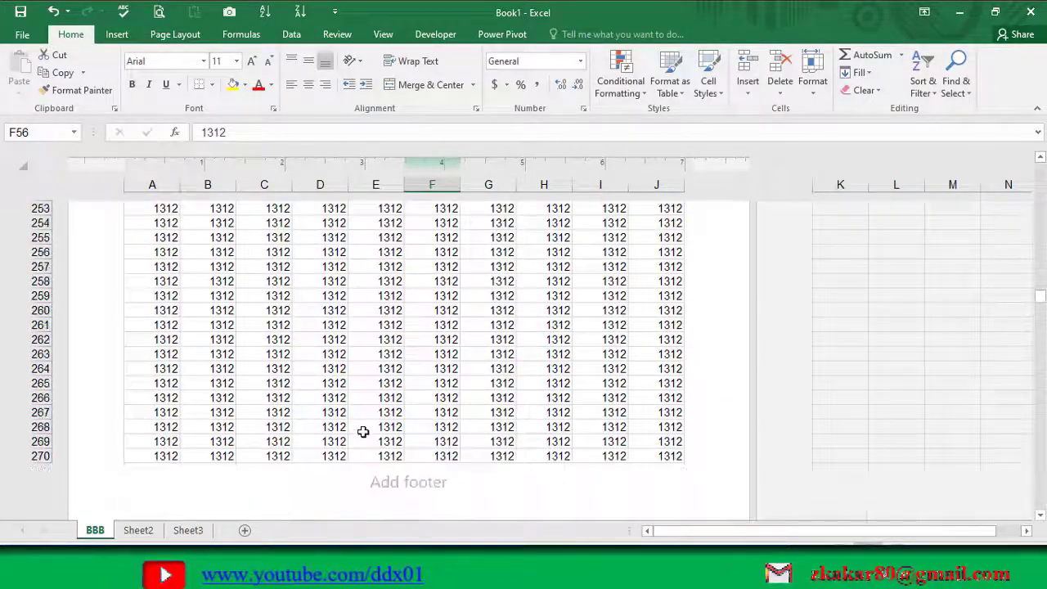
scroll(365, 438, up, 16)
scroll(366, 438, up, 9)
scroll(366, 437, up, 18)
scroll(366, 438, up, 10)
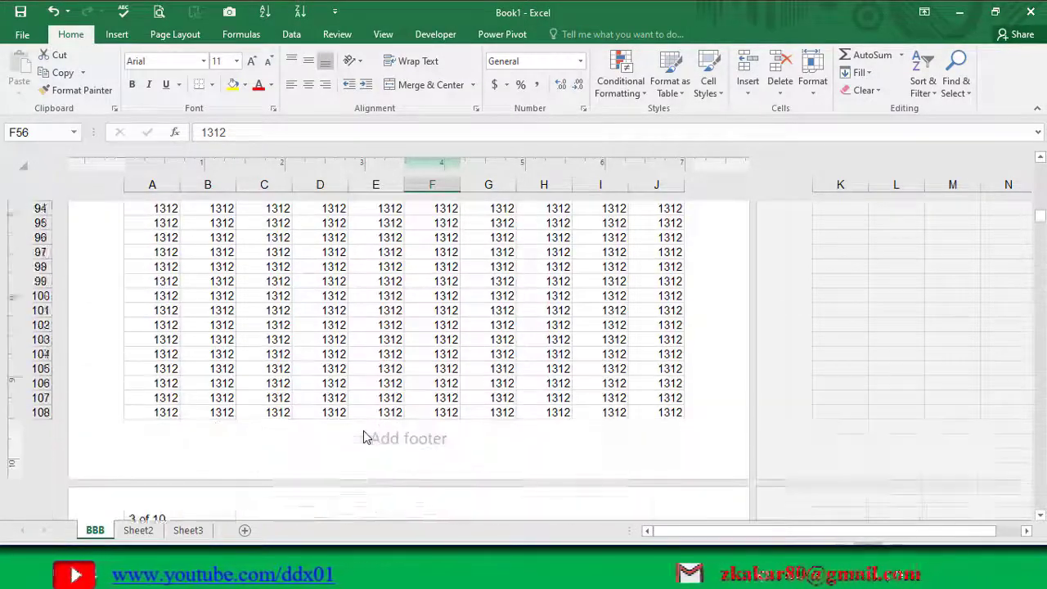
scroll(385, 368, up, 20)
click(413, 225)
- Untick Different Odd & Even Pages so all pages share one header
click(589, 34)
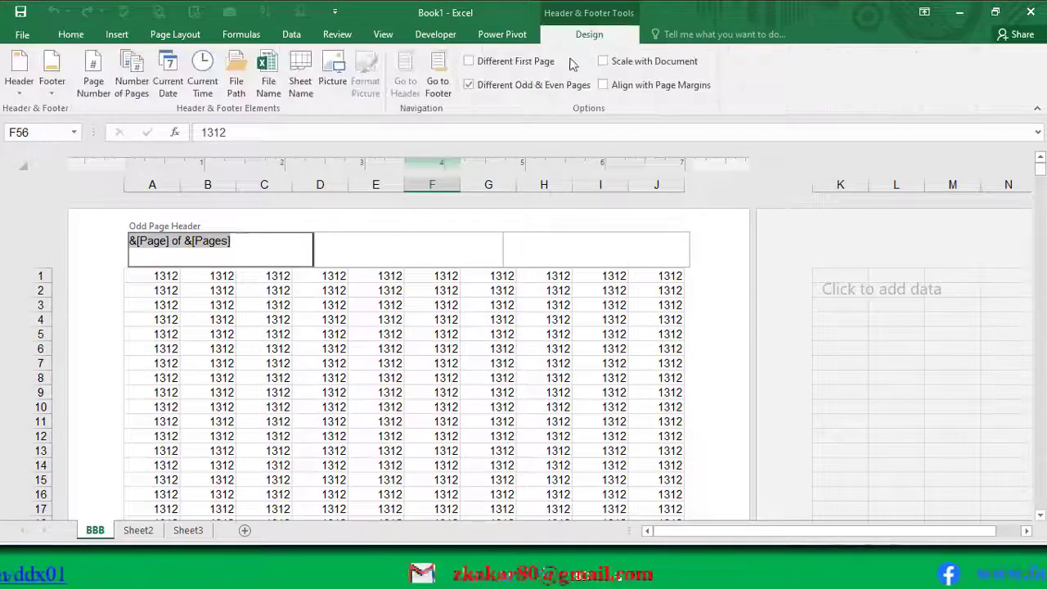
click(488, 87)
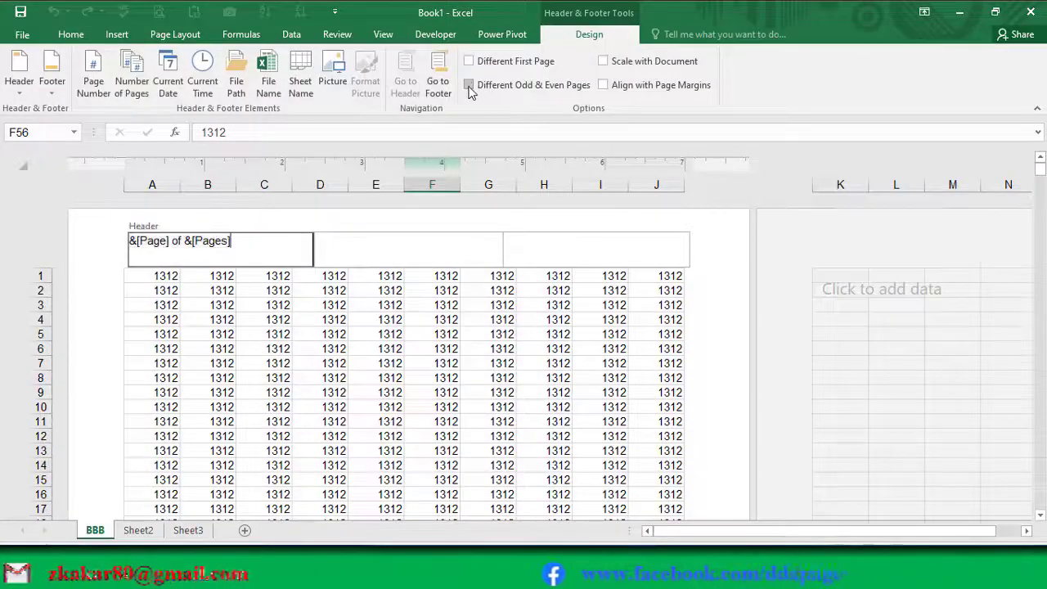
click(215, 391)
scroll(227, 397, down, 9)
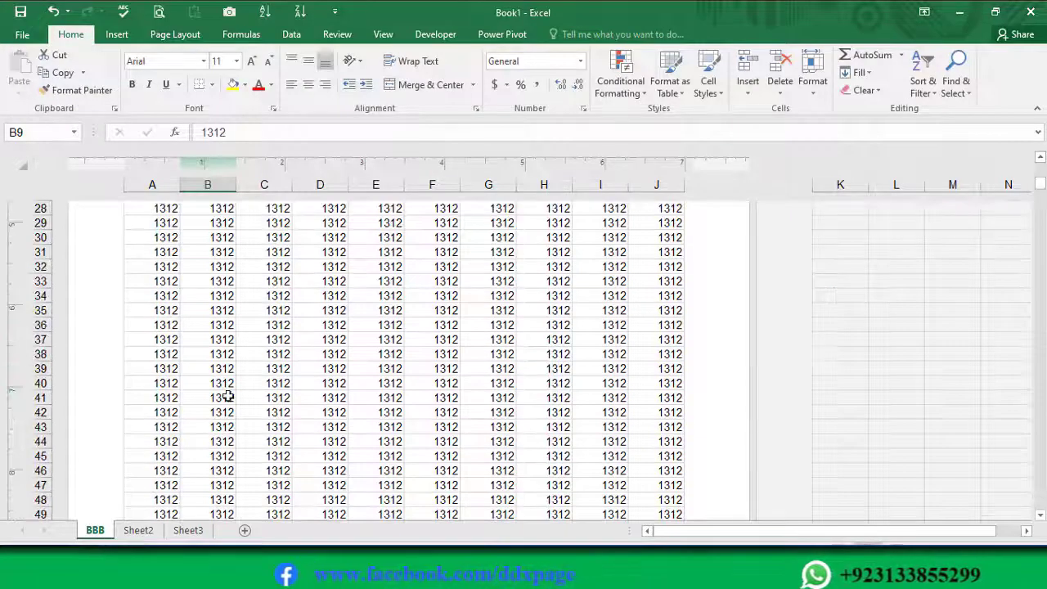
scroll(227, 396, down, 6)
scroll(224, 393, down, 1)
scroll(196, 425, down, 8)
scroll(188, 441, down, 13)
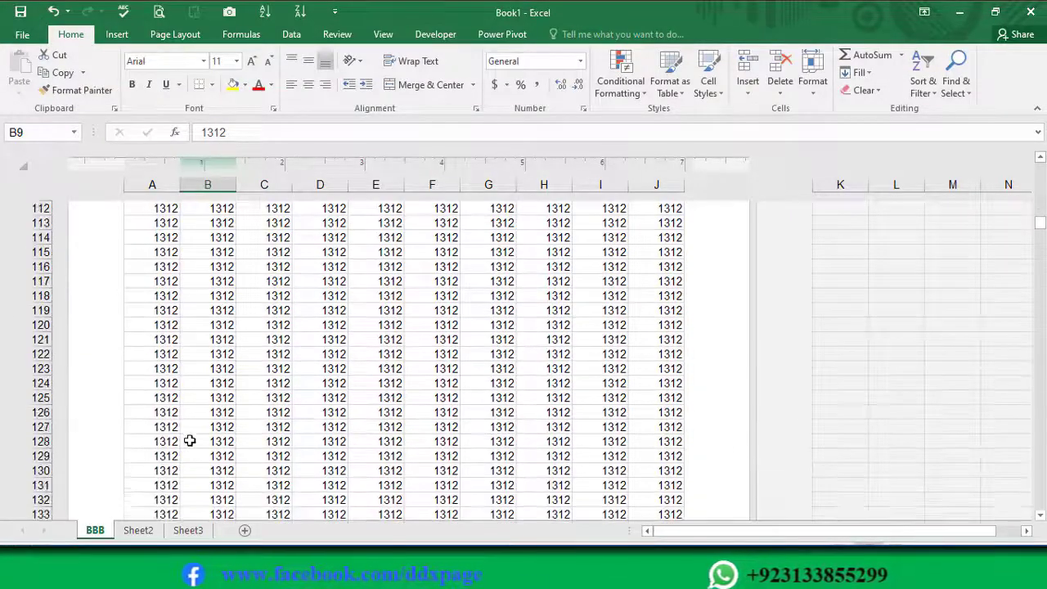
- Return to page 1 and open its page-number header for editing
scroll(189, 367, up, 3)
scroll(189, 367, up, 3)
scroll(197, 367, up, 7)
scroll(194, 365, up, 15)
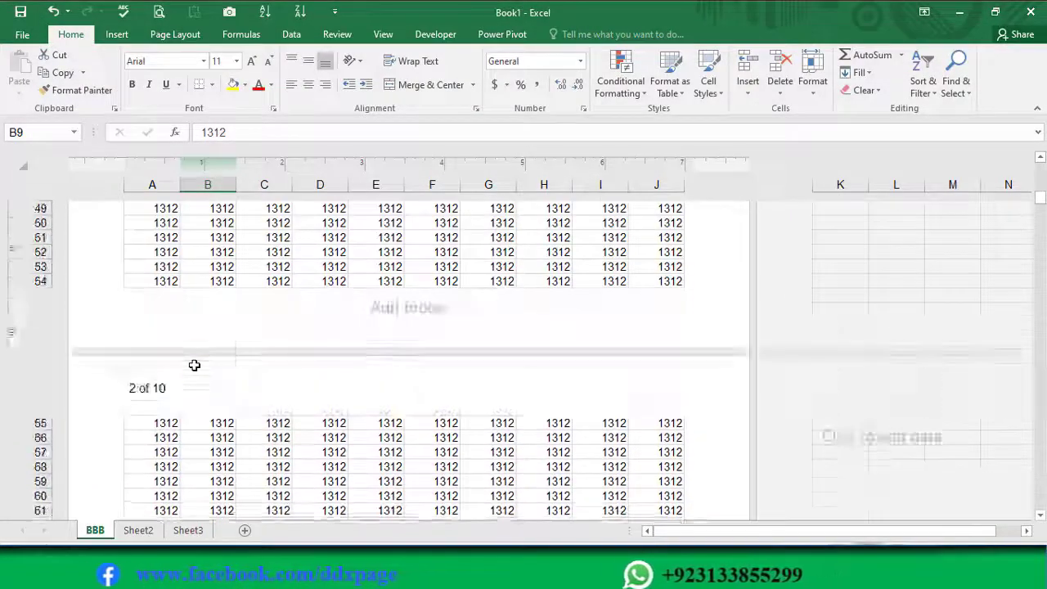
scroll(194, 365, up, 9)
scroll(200, 362, up, 8)
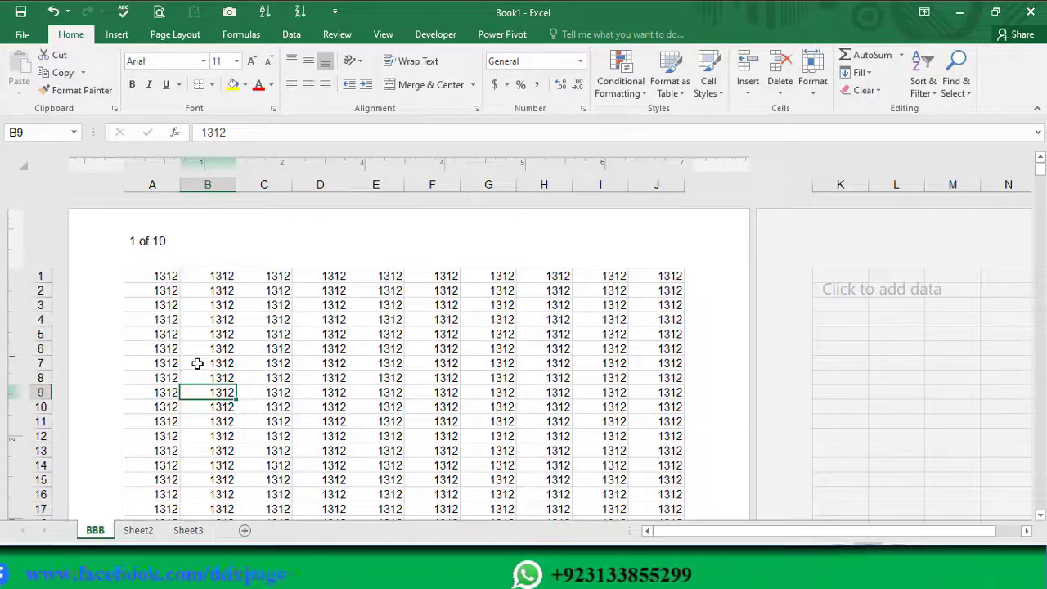
click(181, 255)
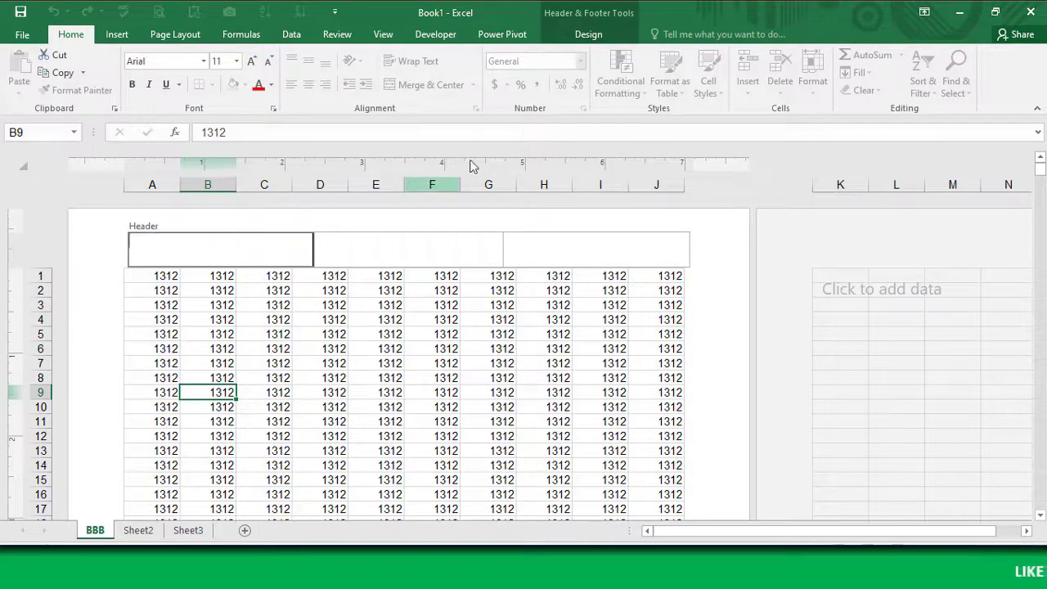
- Browse the header presets without choosing one, leaving the centre header section empty
click(377, 348)
click(588, 34)
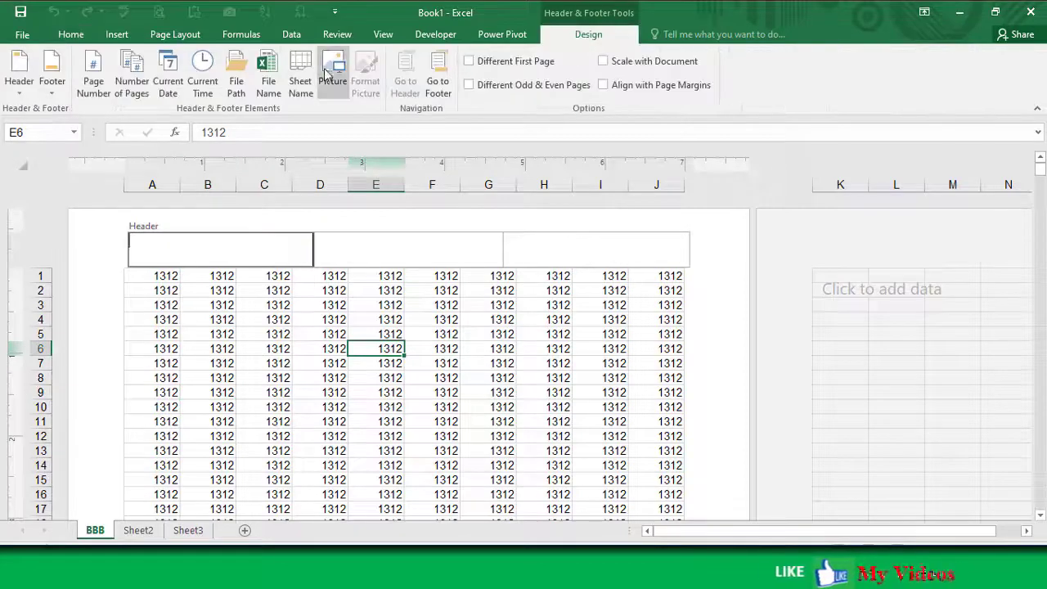
click(19, 82)
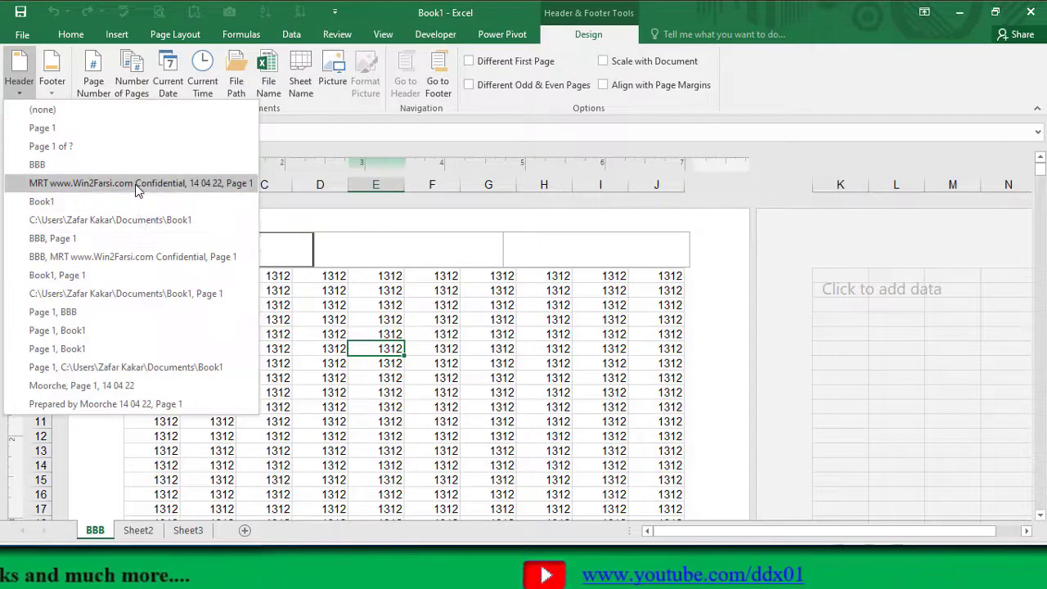
click(384, 252)
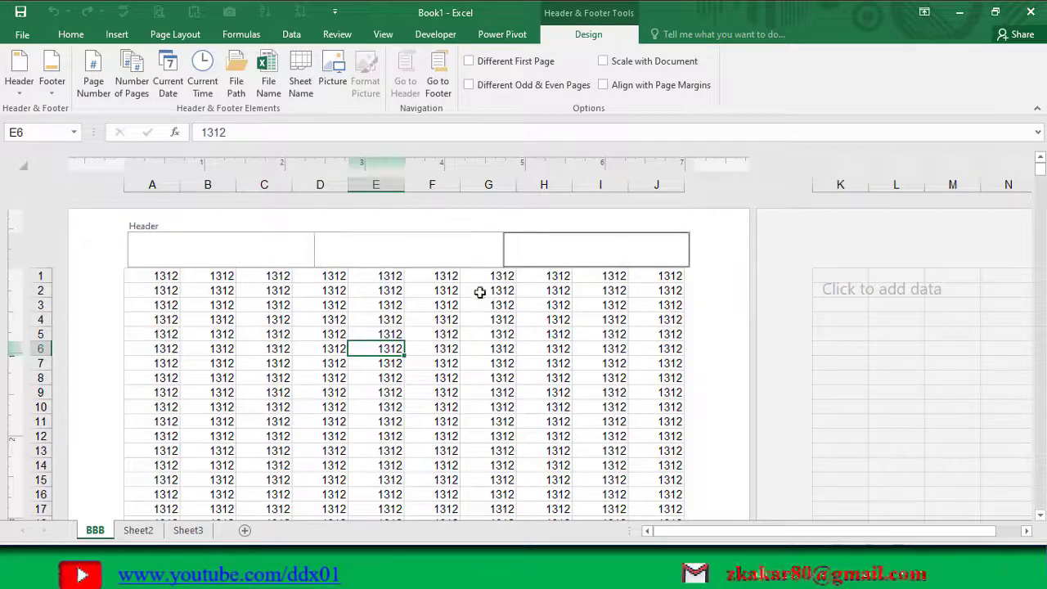
click(356, 258)
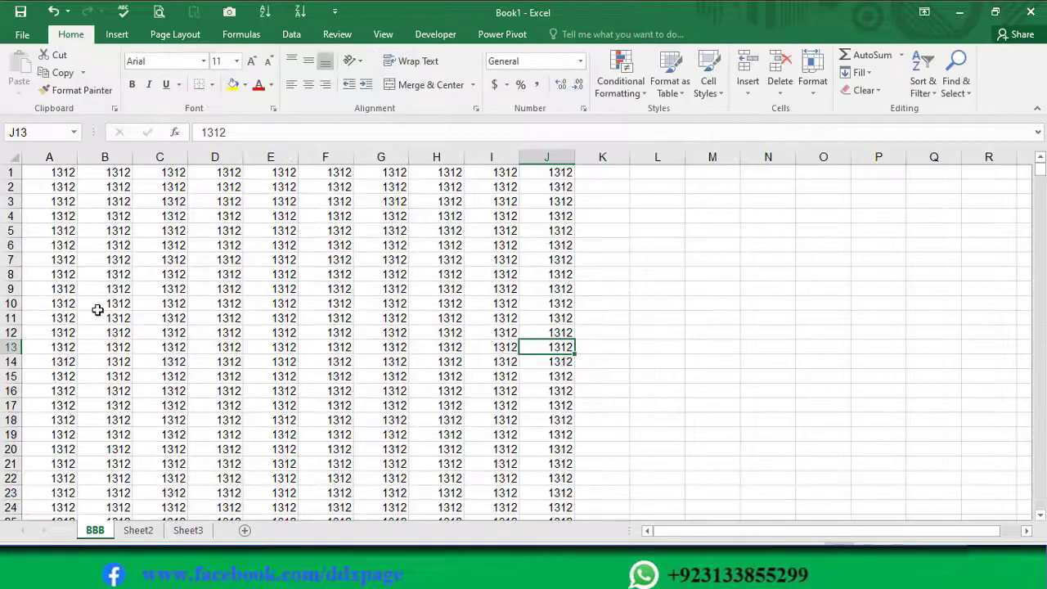
- Clear all 1312 values from sheet BBB, select cell B5, and show the built-in equation gallery
key(ctrl+a)
key(Delete)
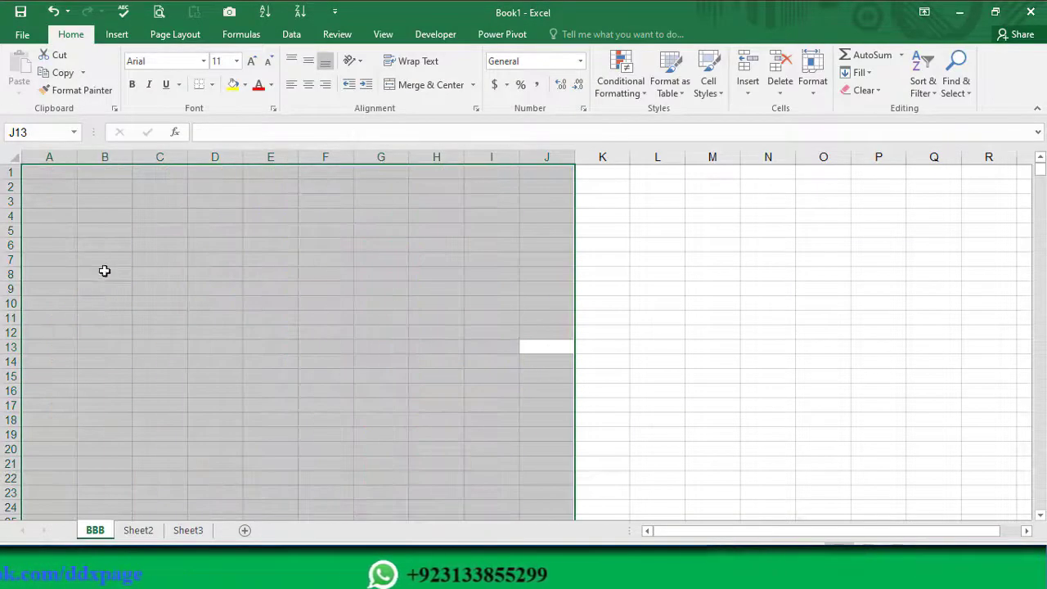
click(98, 224)
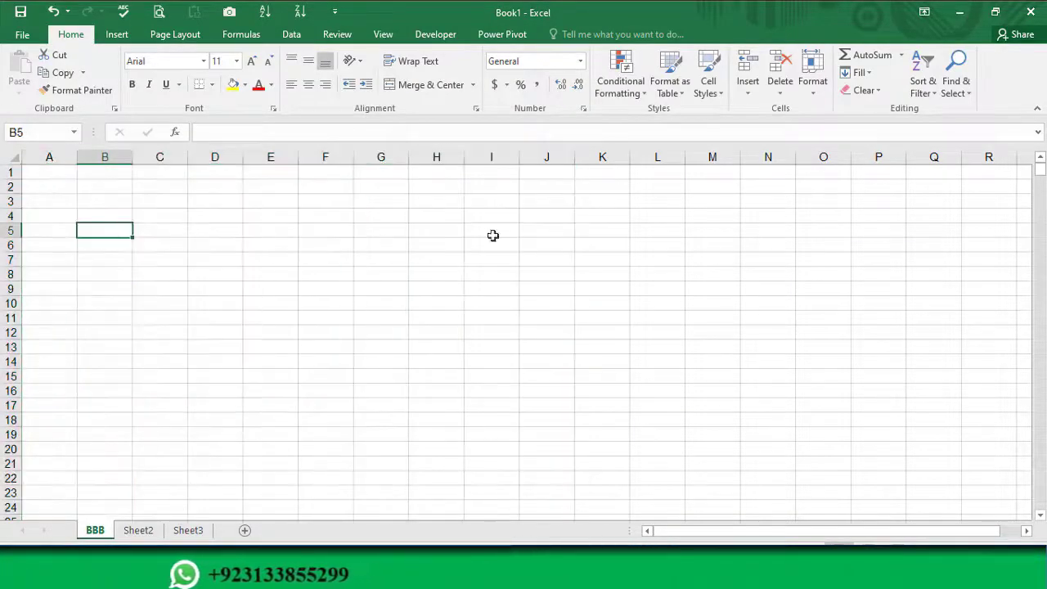
click(116, 35)
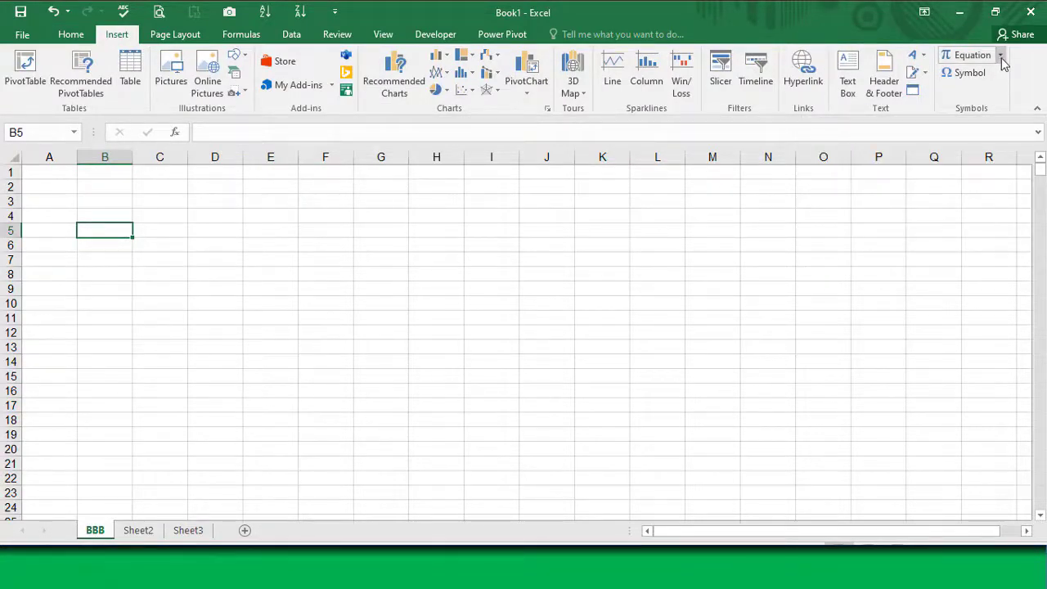
click(1001, 57)
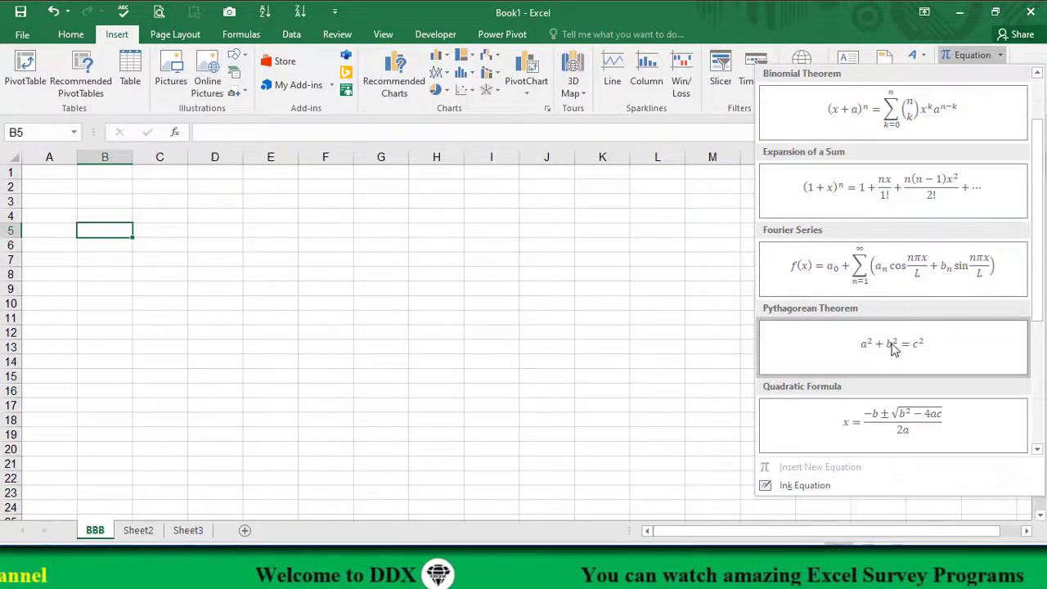
- Insert the Pythagorean Theorem equation and enlarge it to 18 point
click(907, 350)
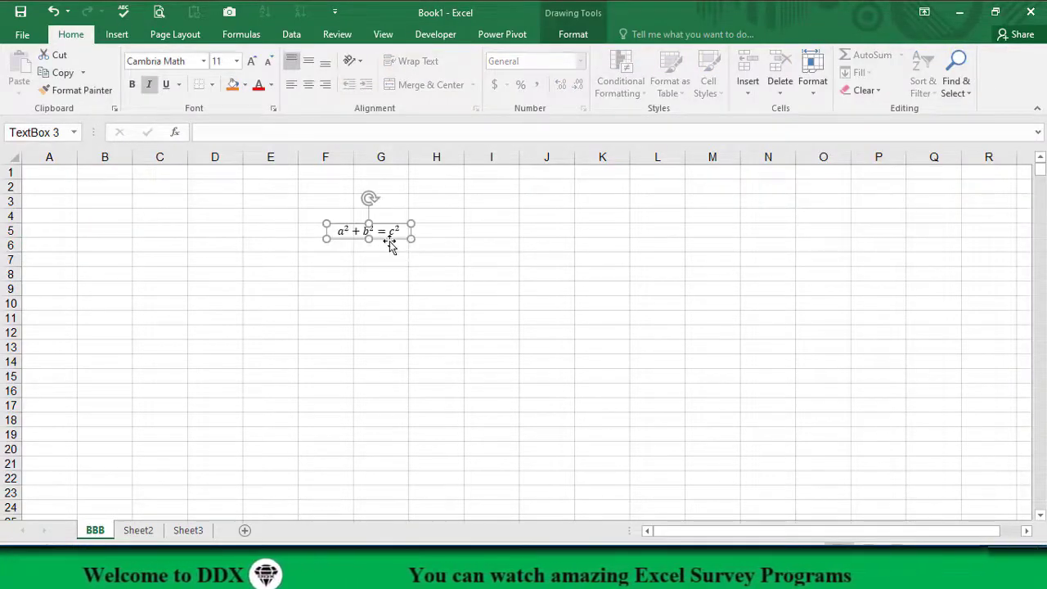
key(ctrl+shift+period)
key(ctrl+shift+period)
key(ctrl+shift+period)
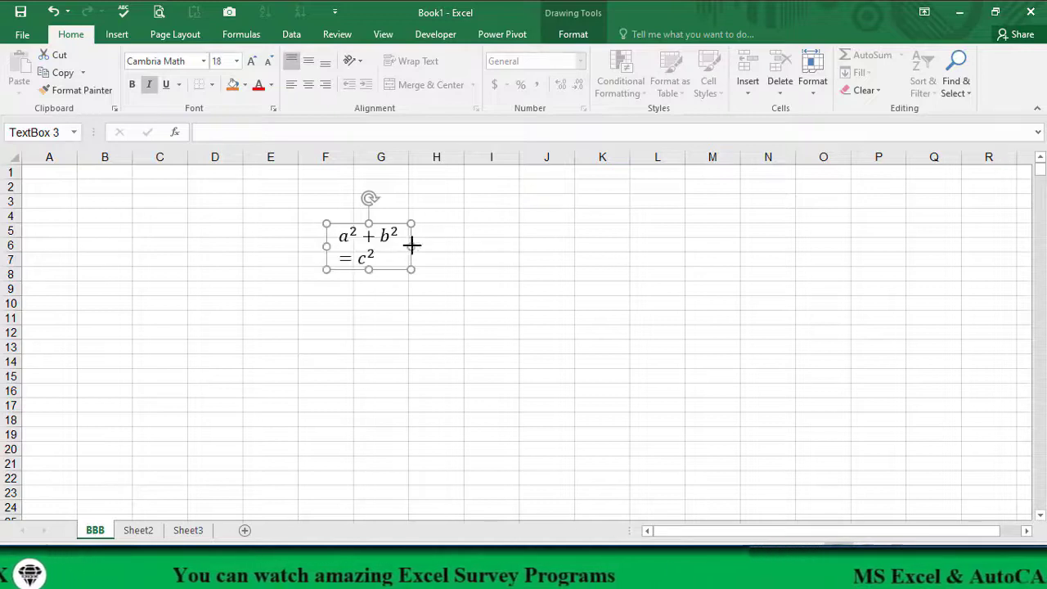
click(440, 293)
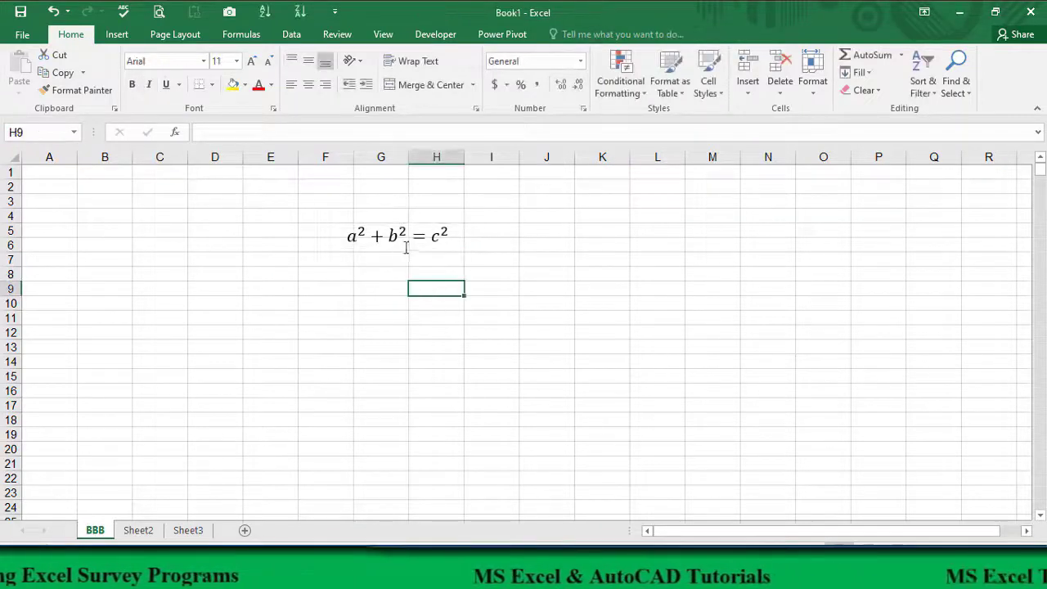
- Change a to 5 and b to 3 so the equation reads 5² + 3² = c²
double_click(350, 237)
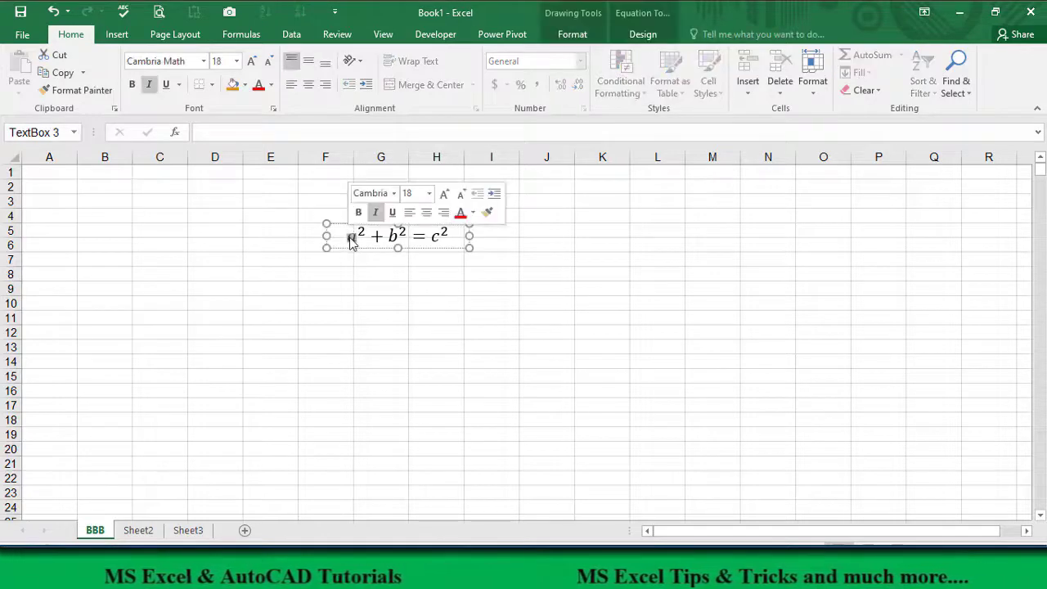
text(5)
double_click(391, 237)
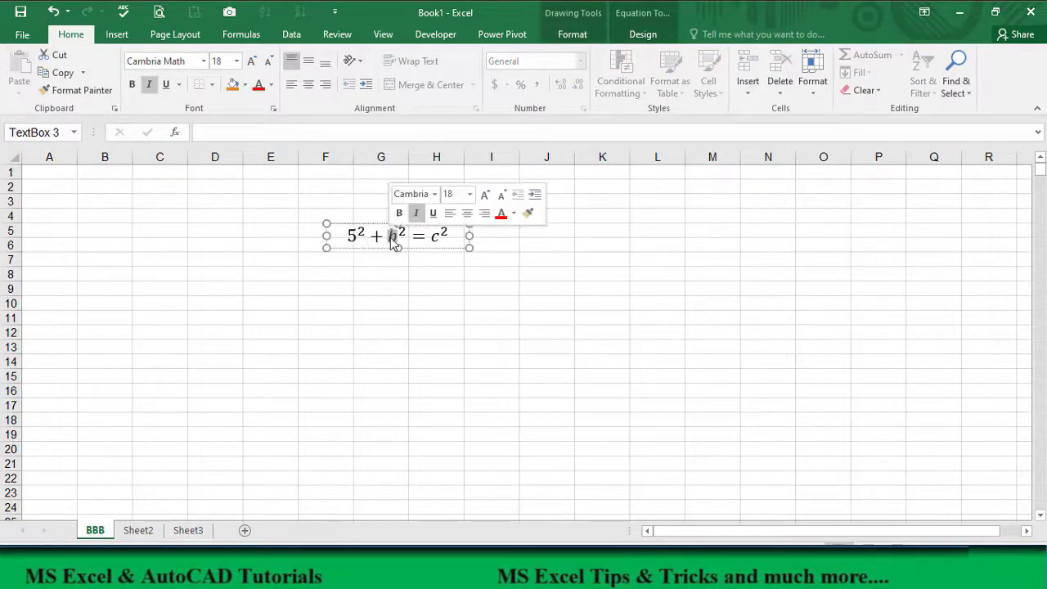
text(3)
double_click(436, 239)
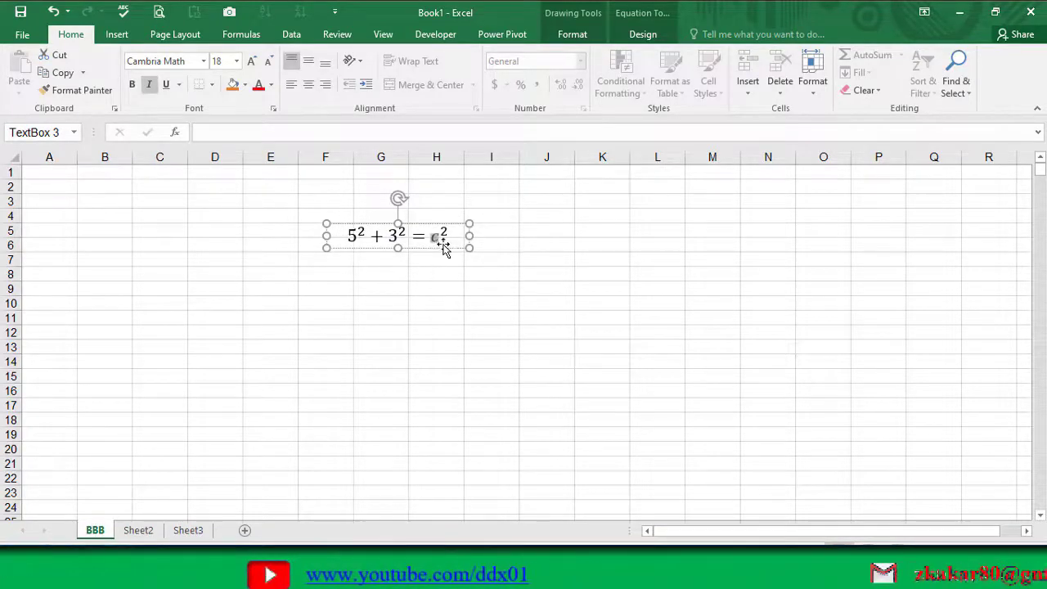
click(436, 274)
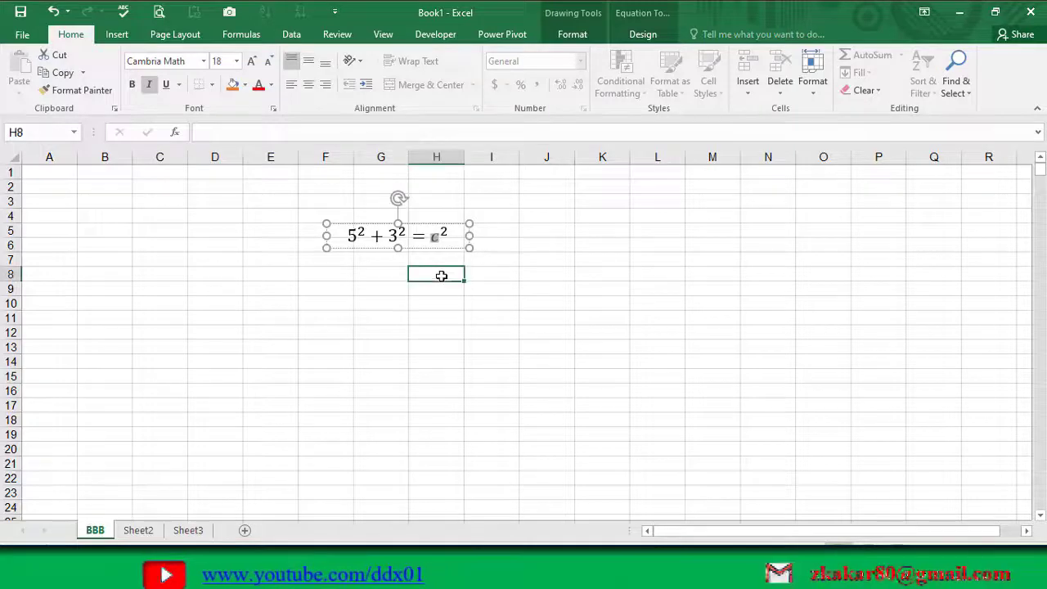
click(398, 237)
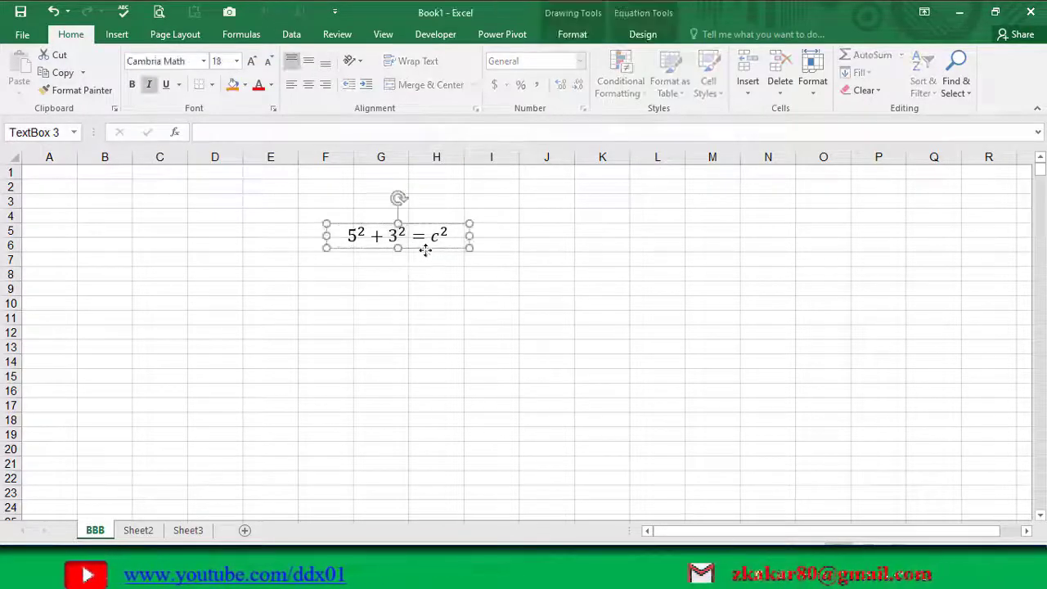
click(424, 250)
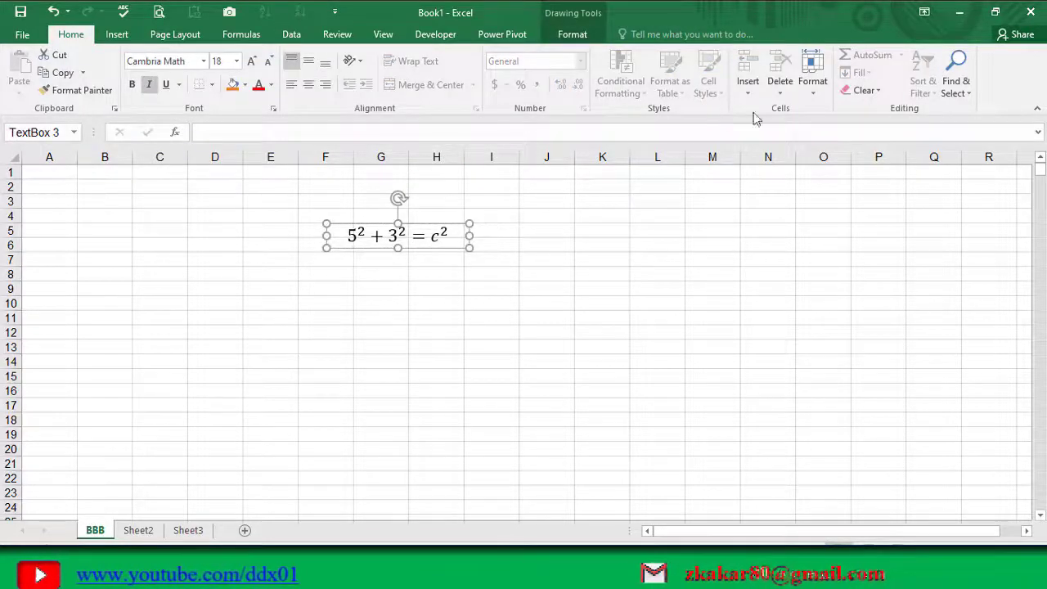
click(144, 286)
click(116, 34)
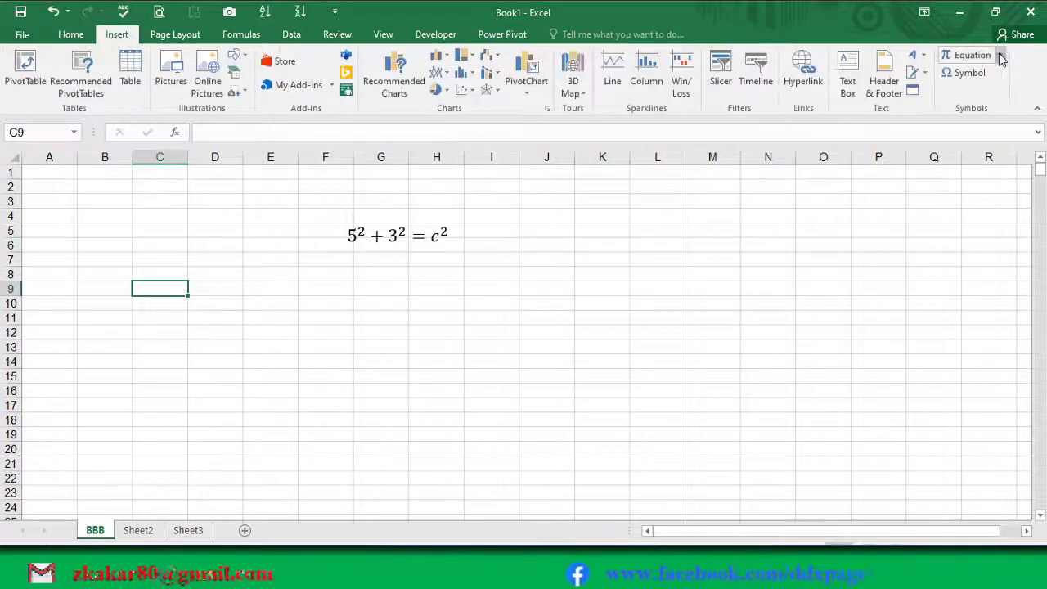
- Add a blank equation near I11 and put the ∞ symbol in it
click(1000, 55)
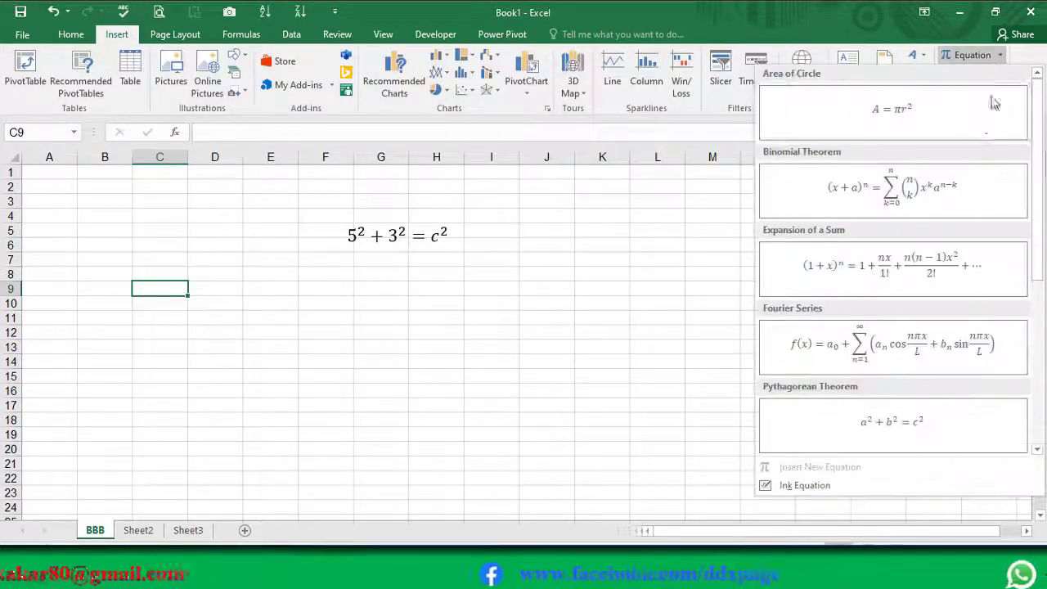
click(957, 55)
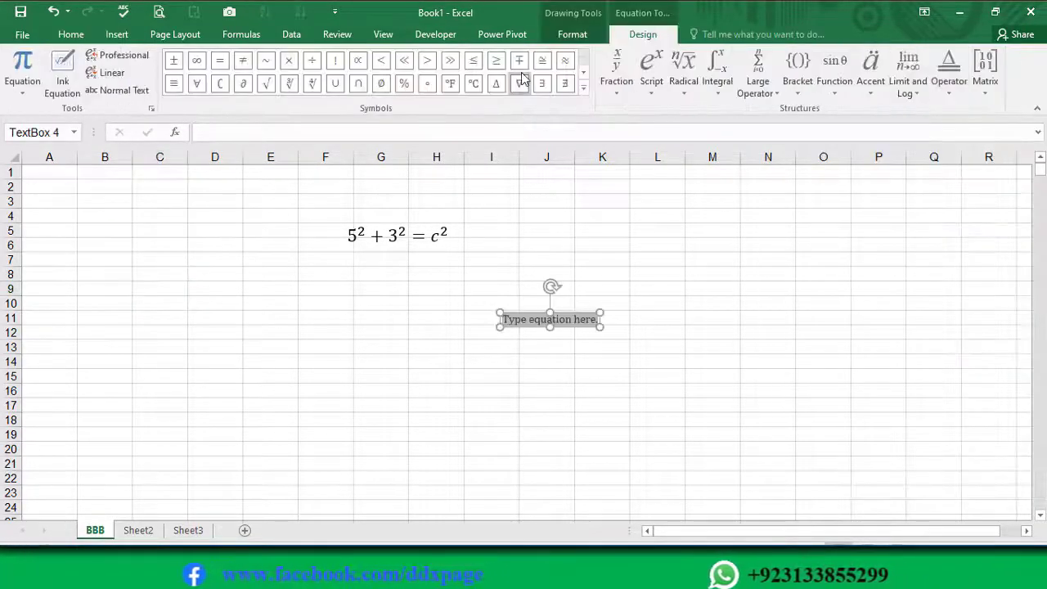
click(23, 92)
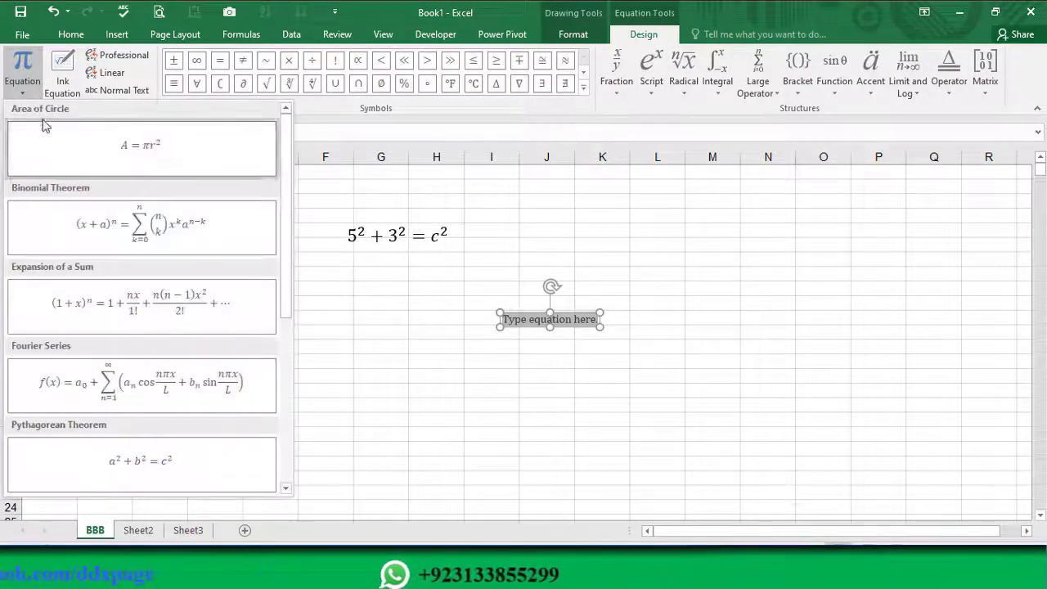
click(195, 66)
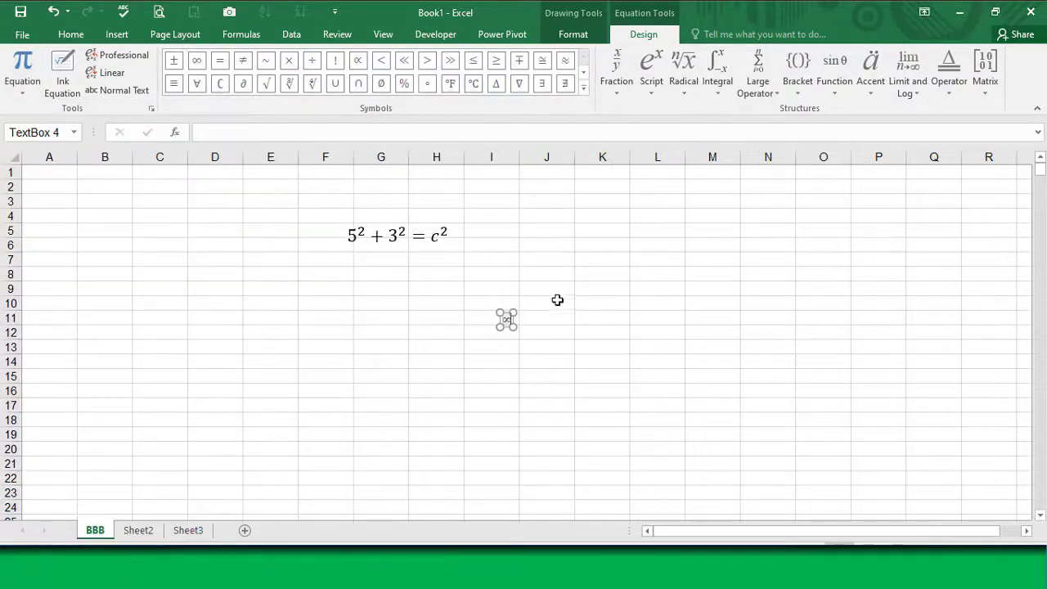
click(631, 266)
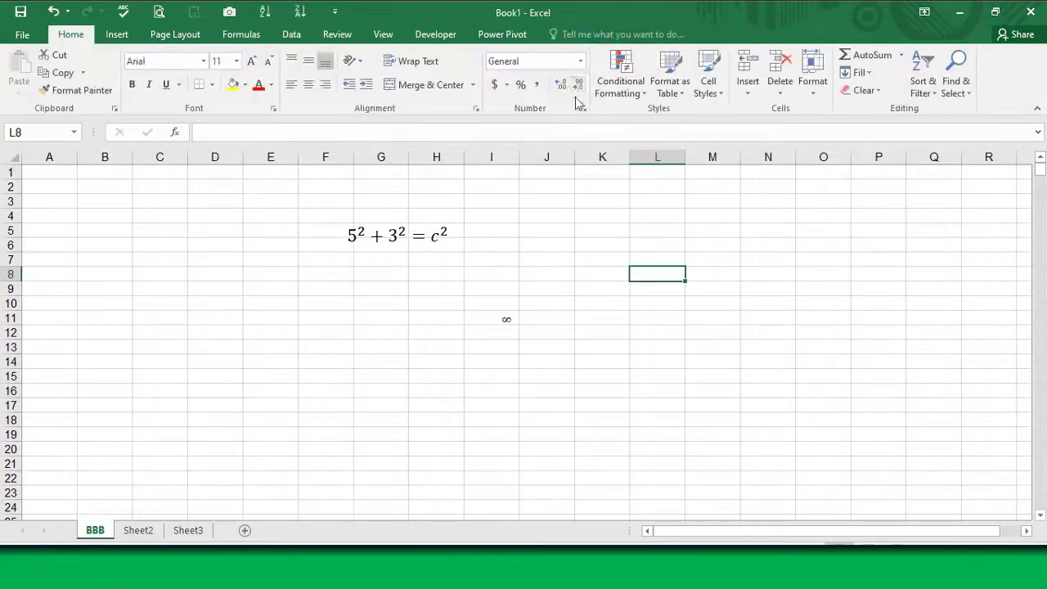
click(118, 36)
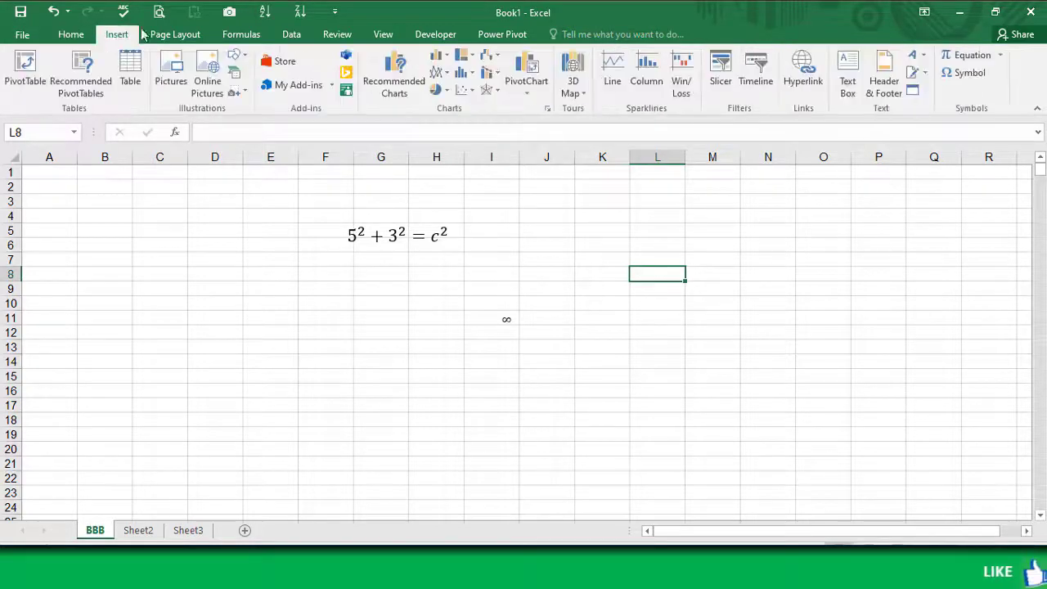
- Insert a new equation containing an empty stacked fraction
click(961, 61)
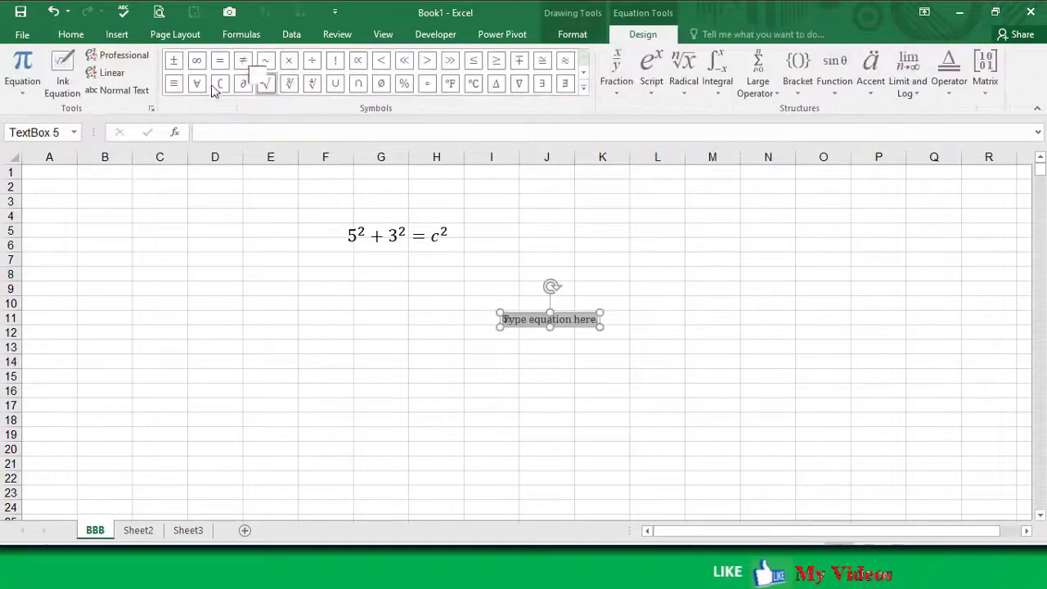
click(583, 92)
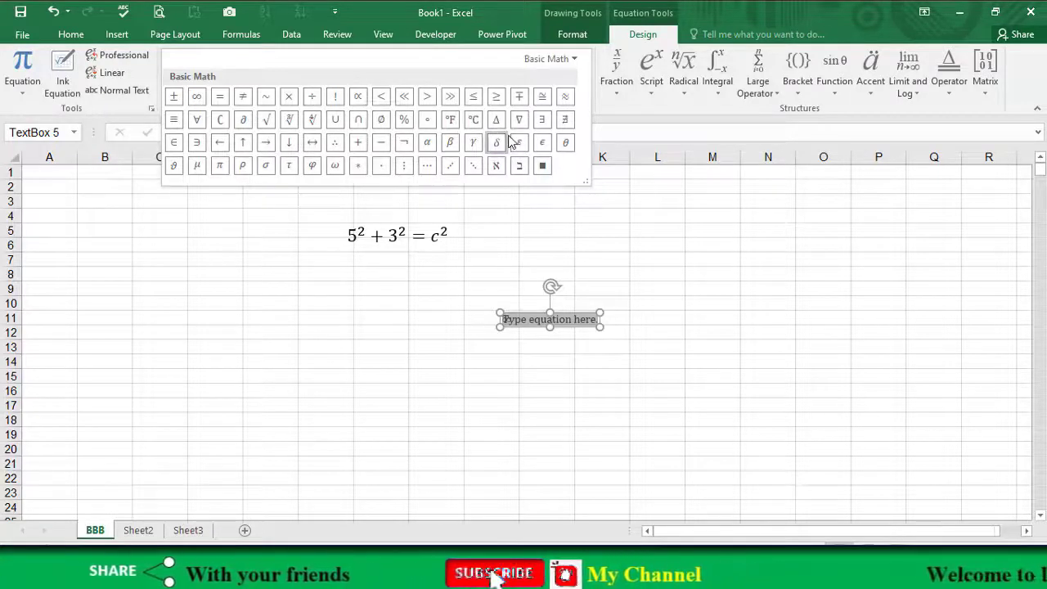
click(635, 112)
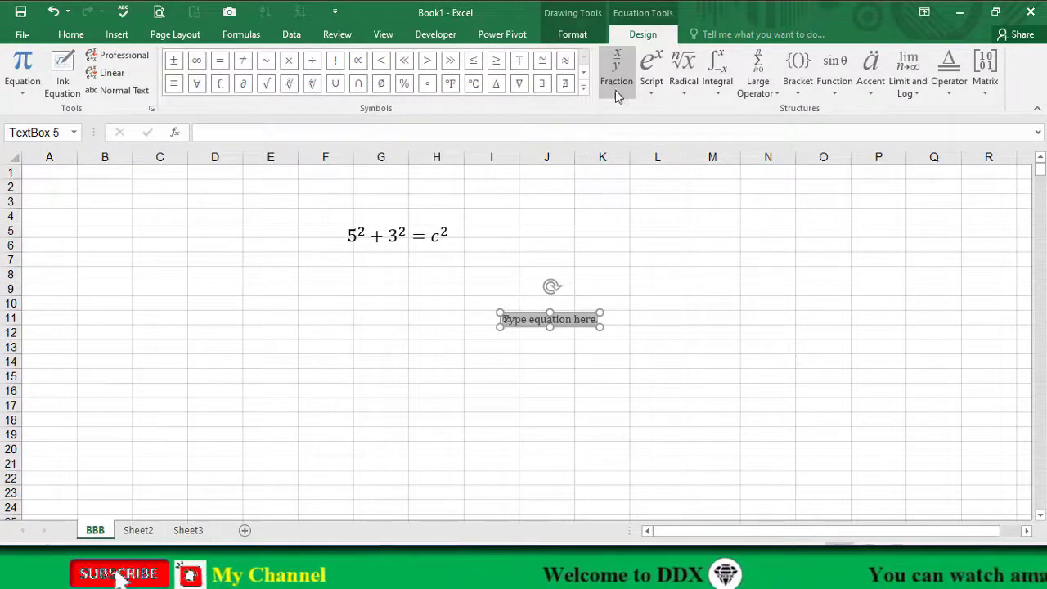
click(617, 90)
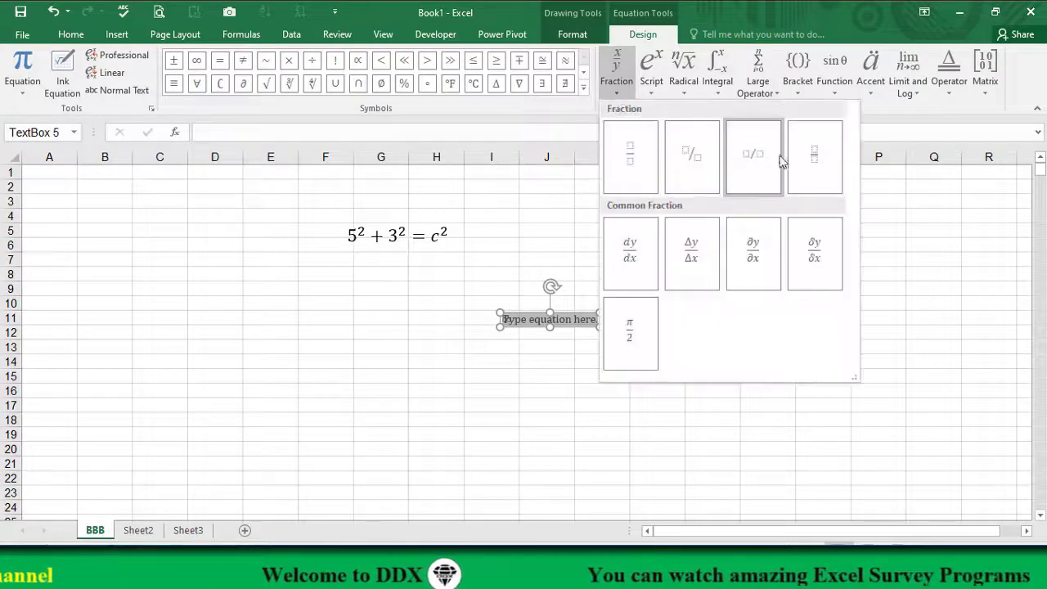
click(629, 161)
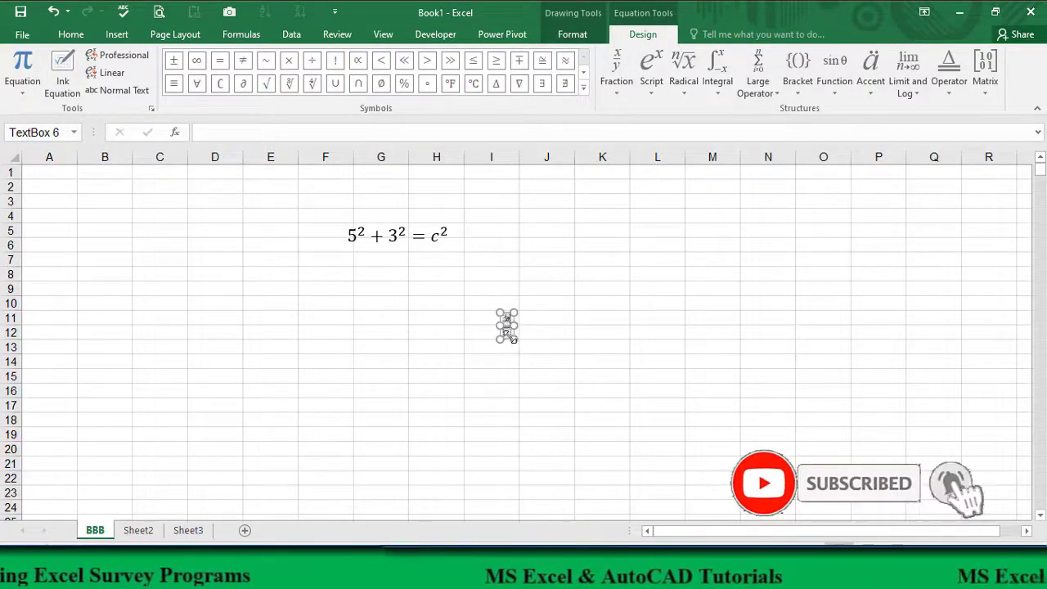
click(536, 344)
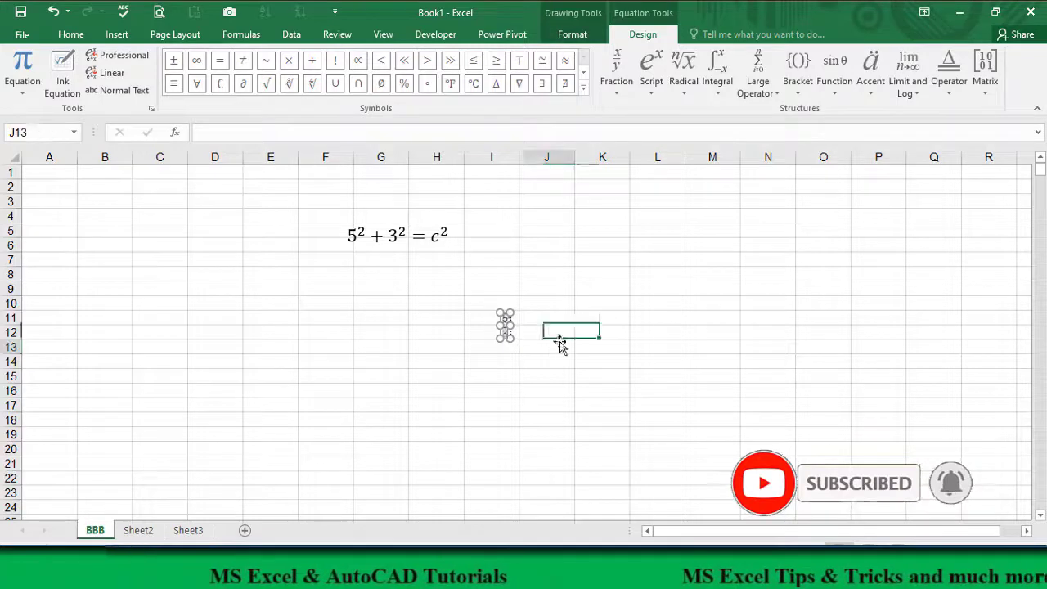
- Fill in the 5/3 and 7/3 fractions and position them beside the ∞ symbol
click(720, 288)
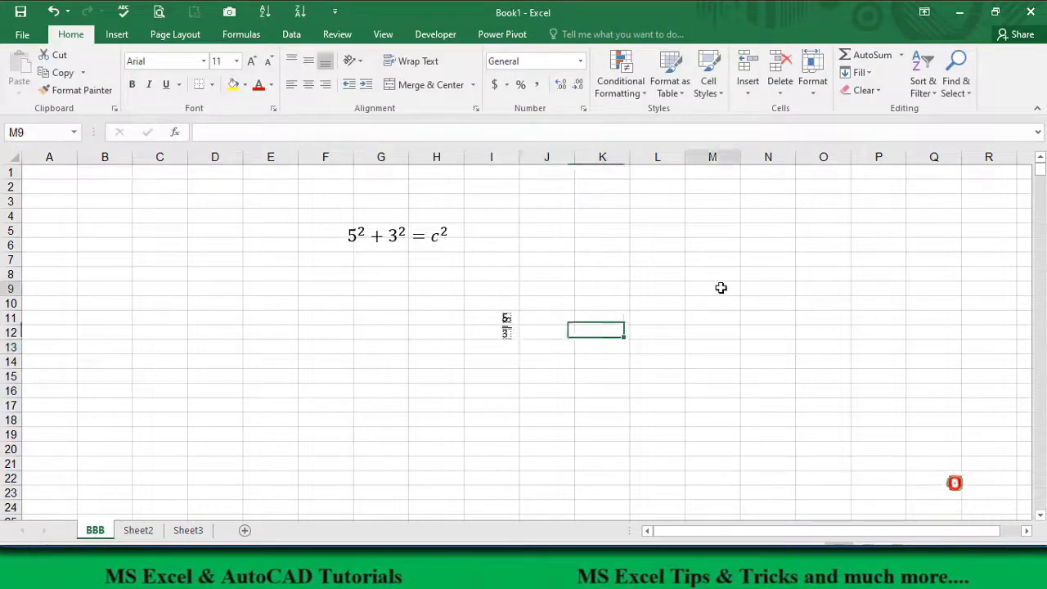
click(508, 333)
drag(602, 391, 601, 376)
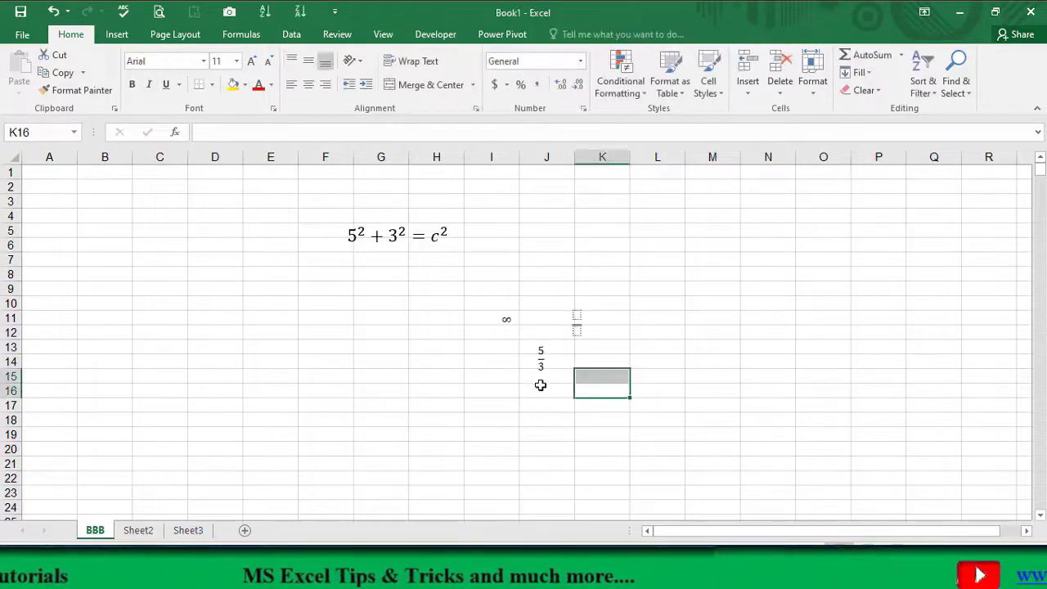
click(578, 315)
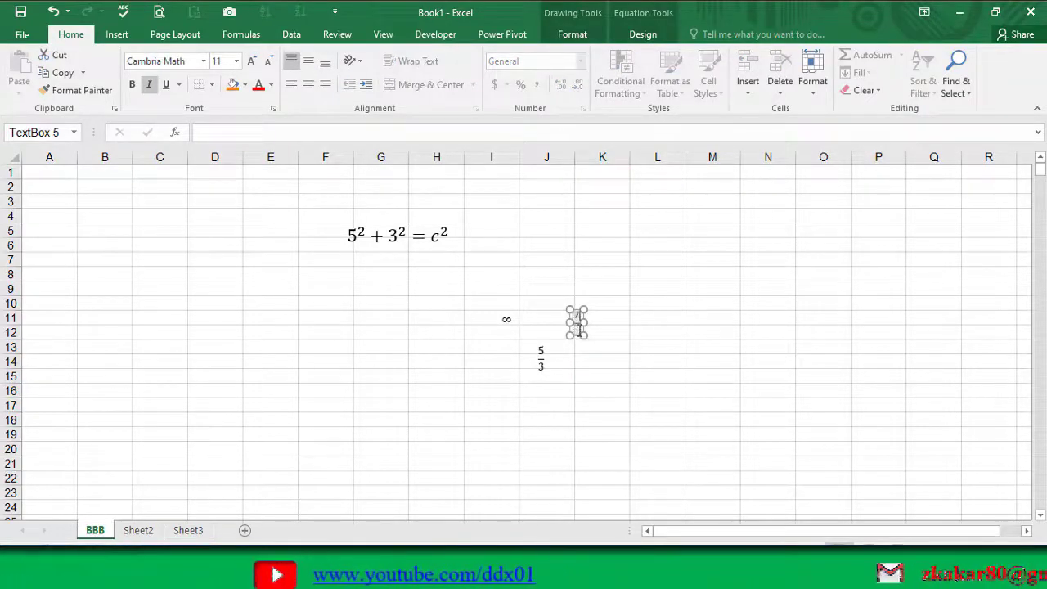
click(649, 378)
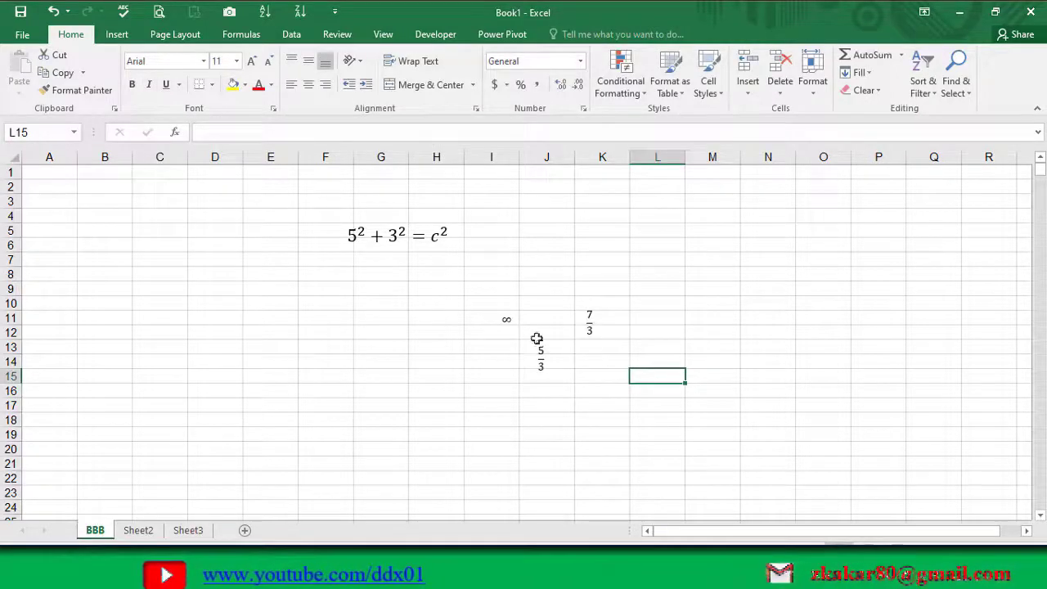
click(530, 306)
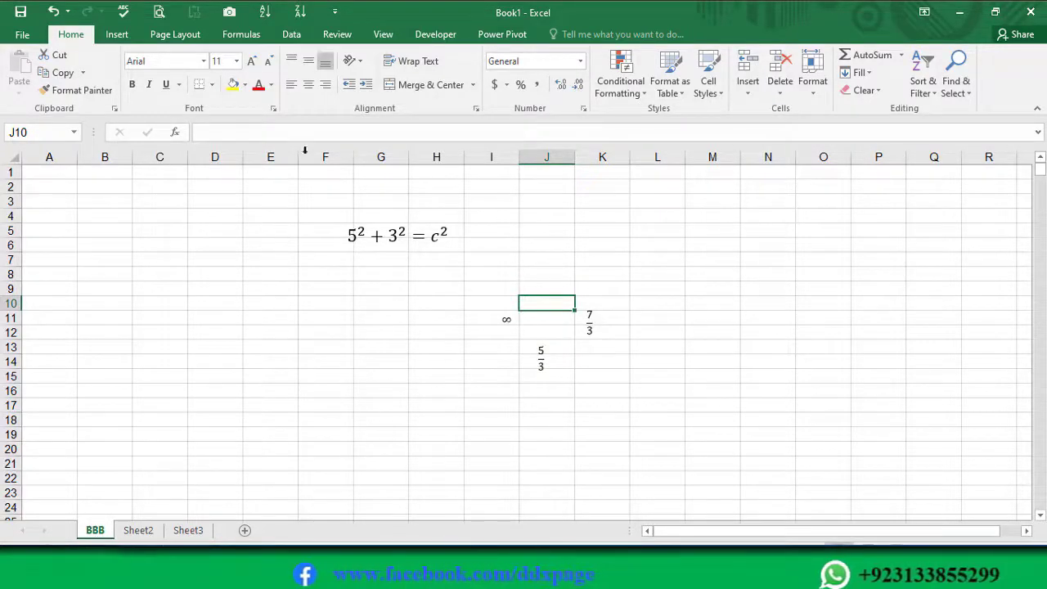
- Add a new parenthesised equation reading (5 + 3) and move it to cell G13
click(117, 34)
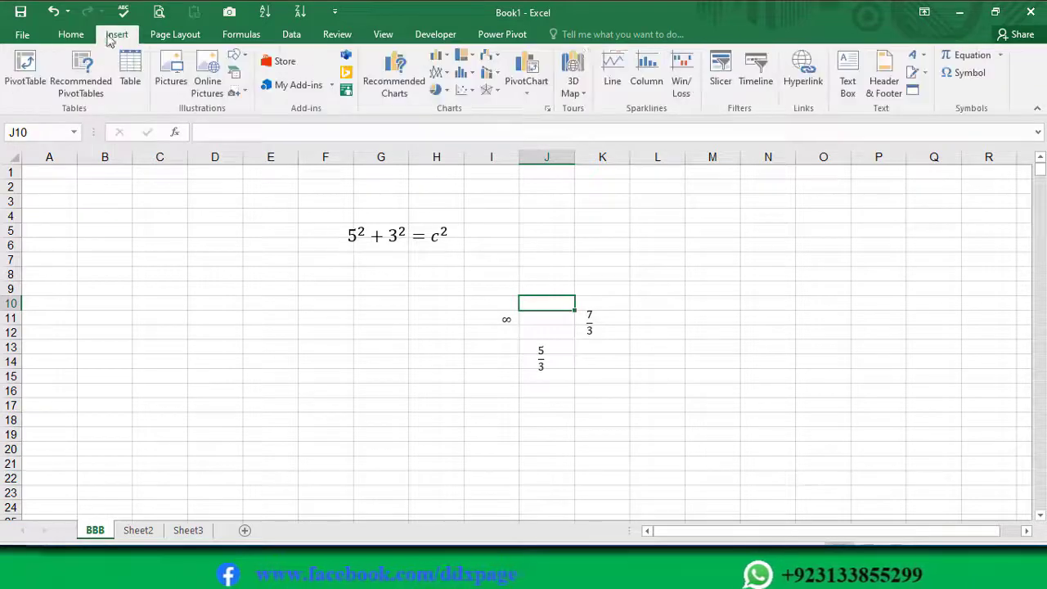
click(997, 55)
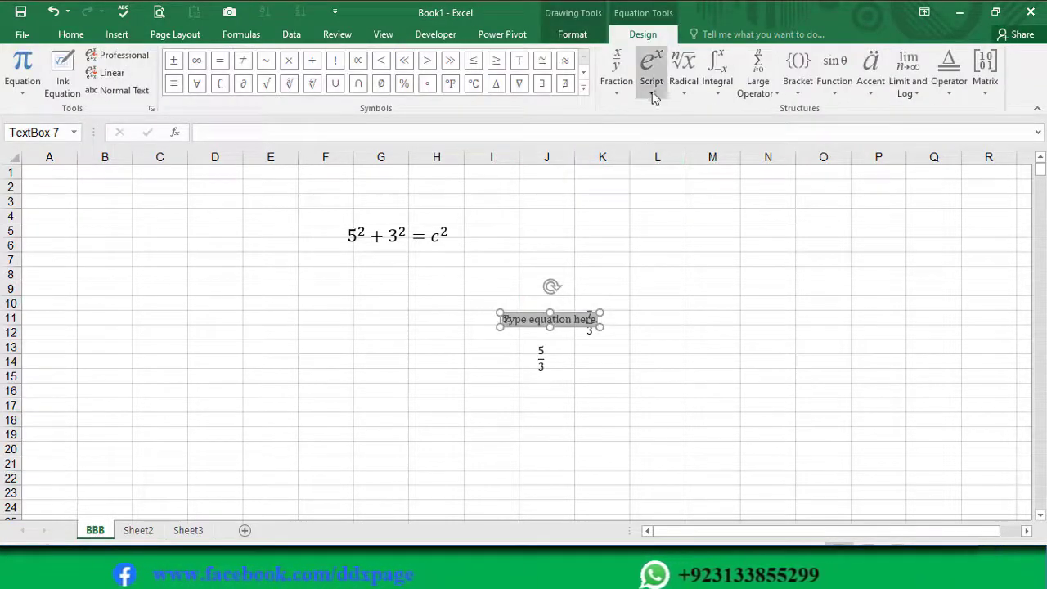
click(652, 92)
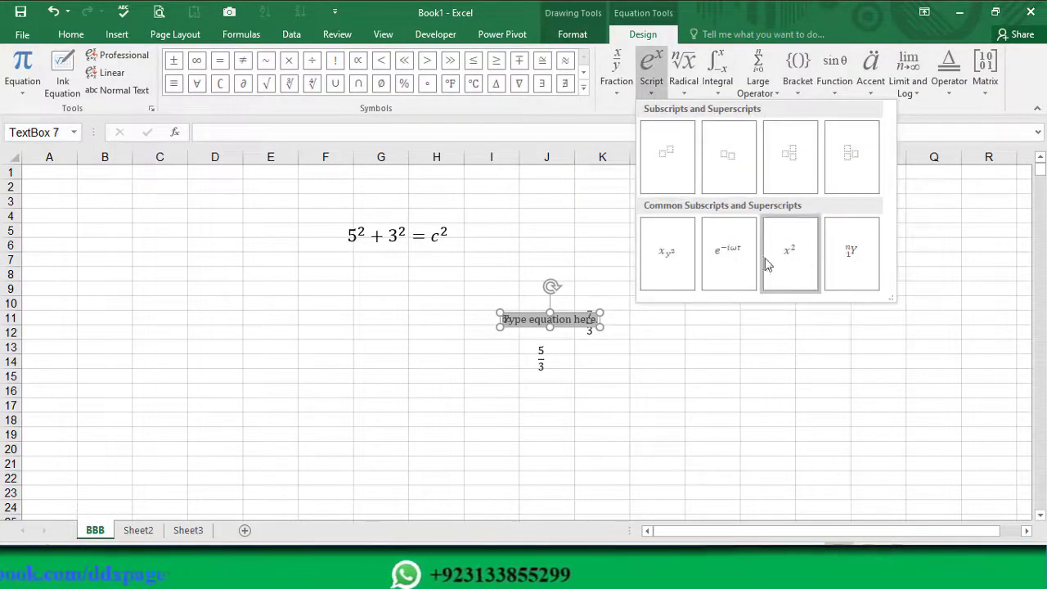
click(684, 90)
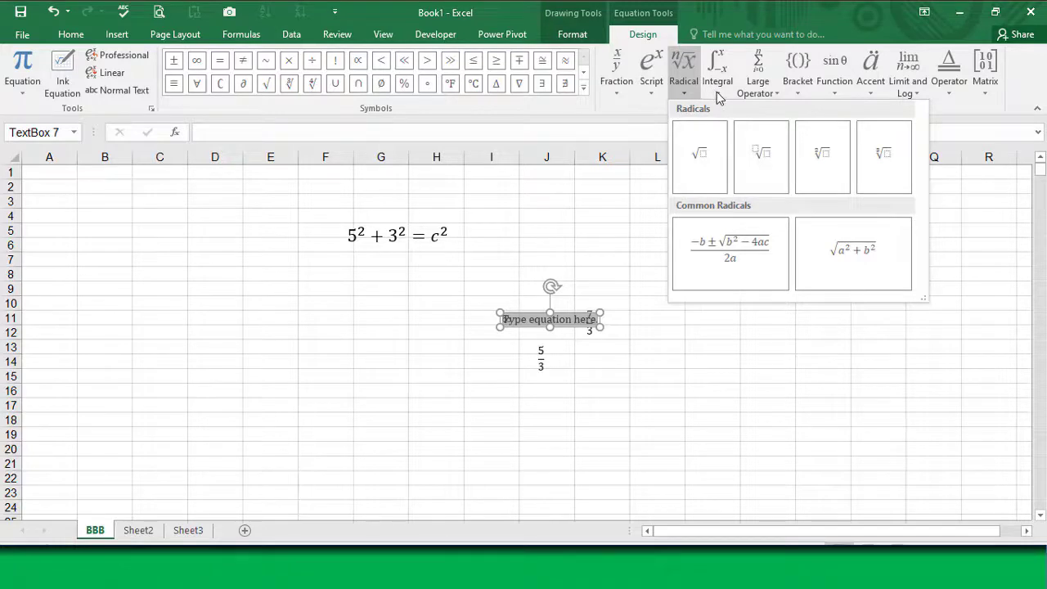
click(717, 92)
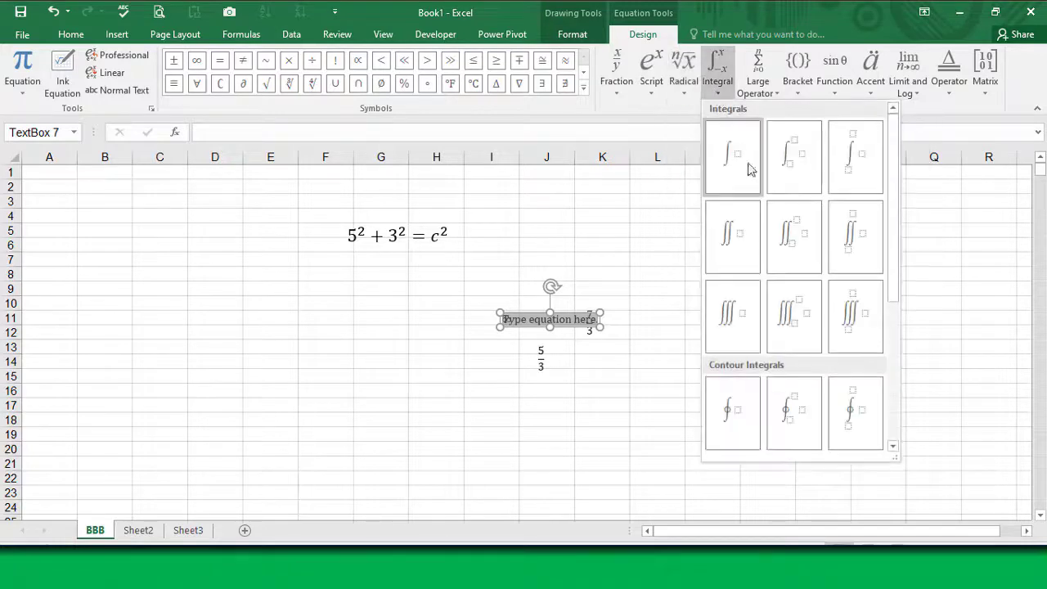
click(775, 93)
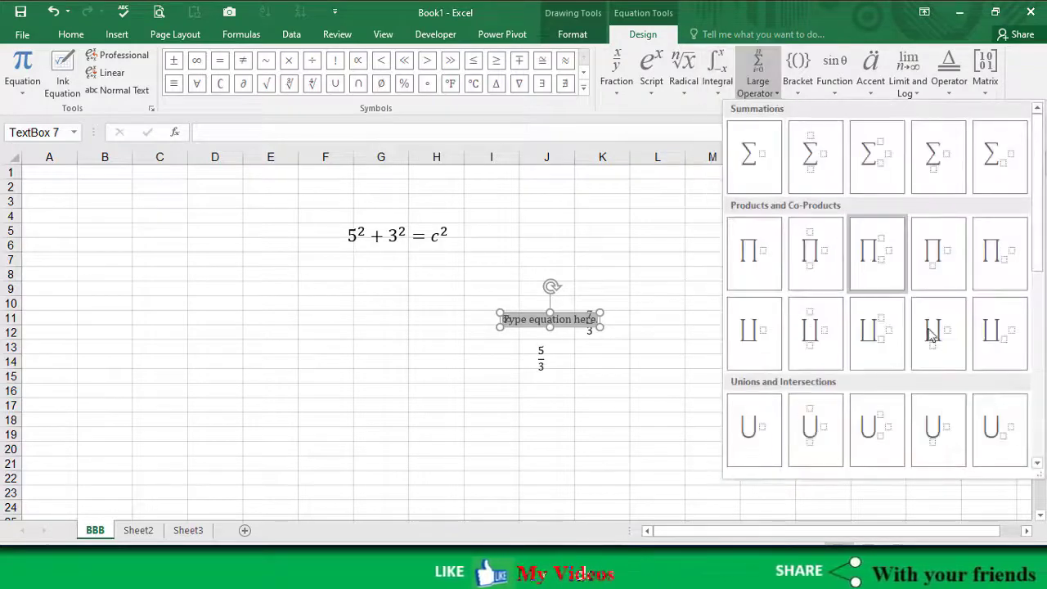
click(797, 90)
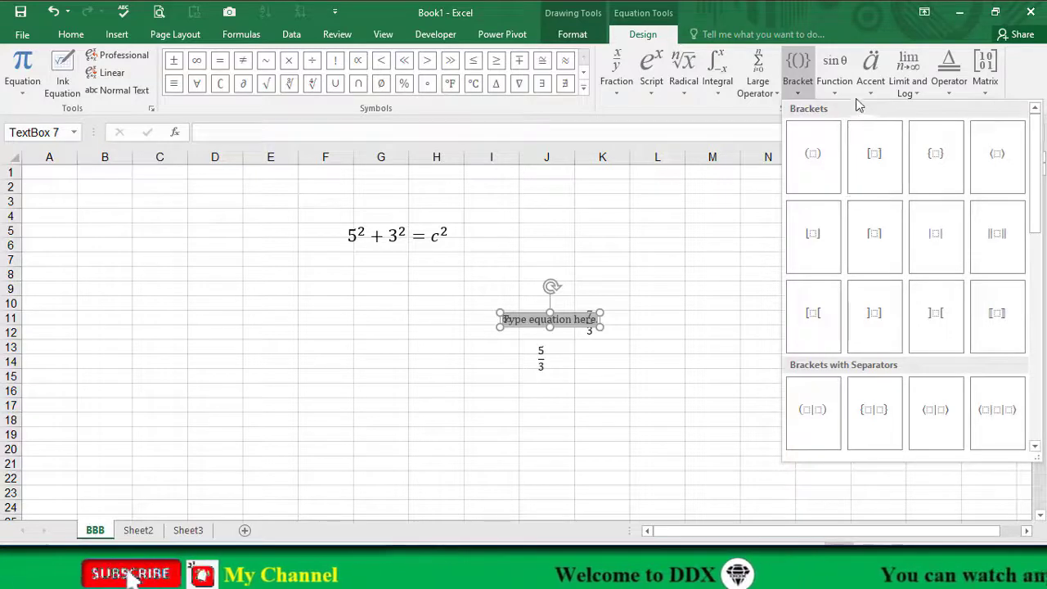
click(815, 154)
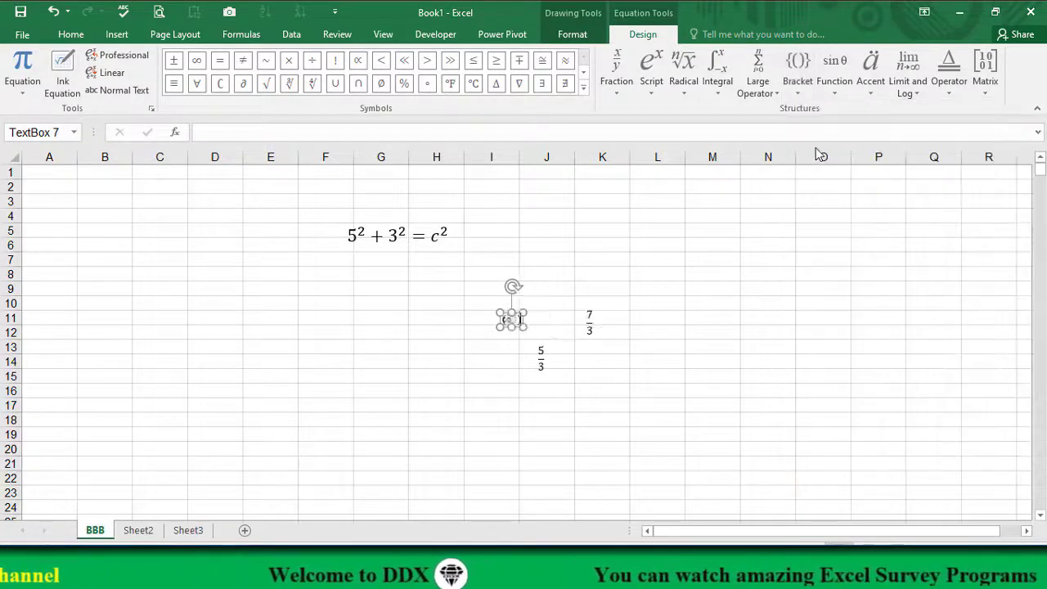
drag(521, 325, 390, 326)
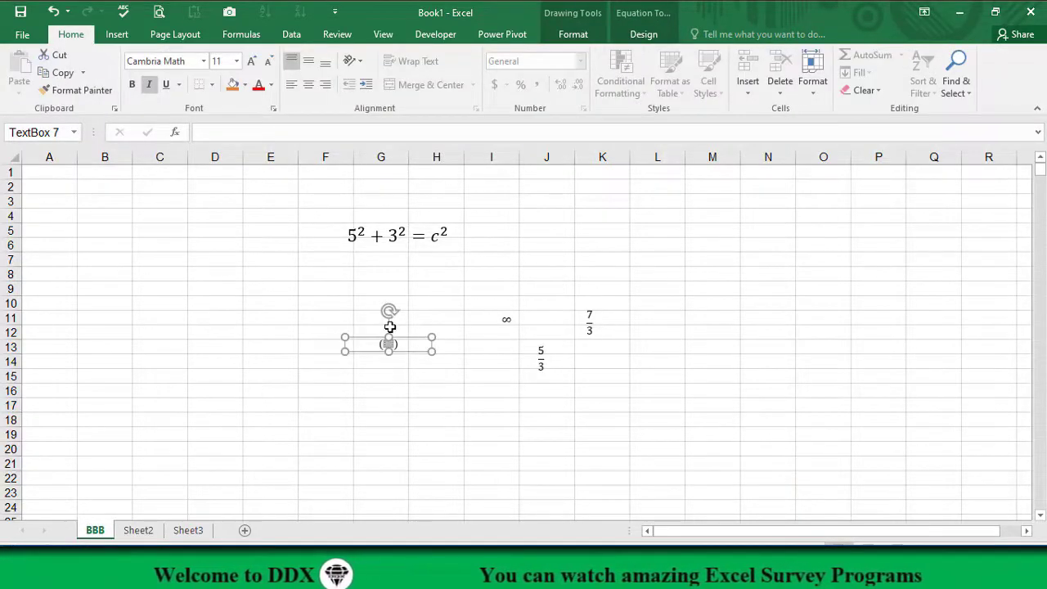
text(5 + 3)
click(401, 414)
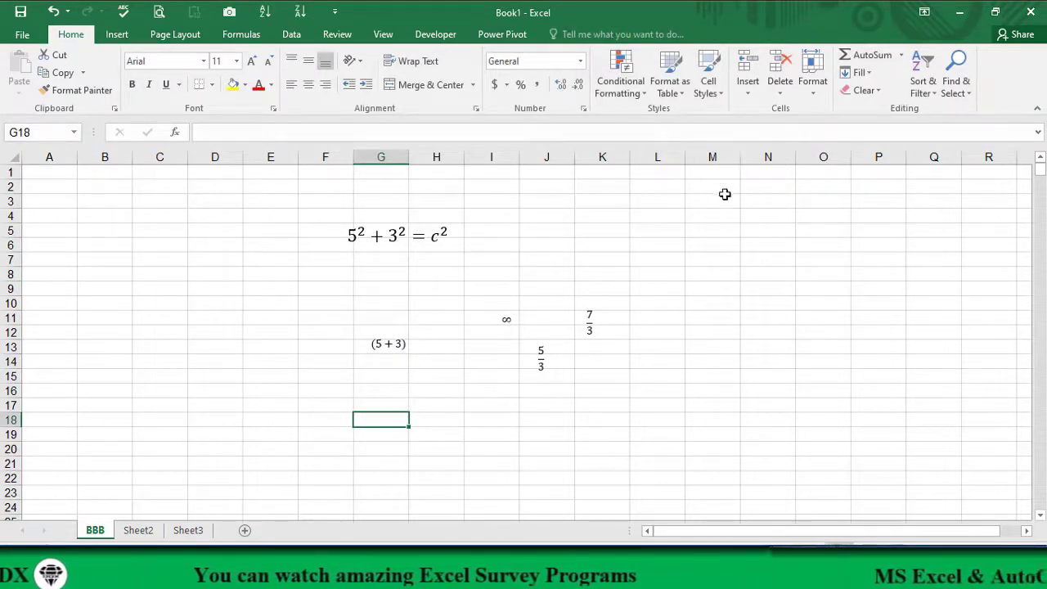
click(114, 35)
click(981, 70)
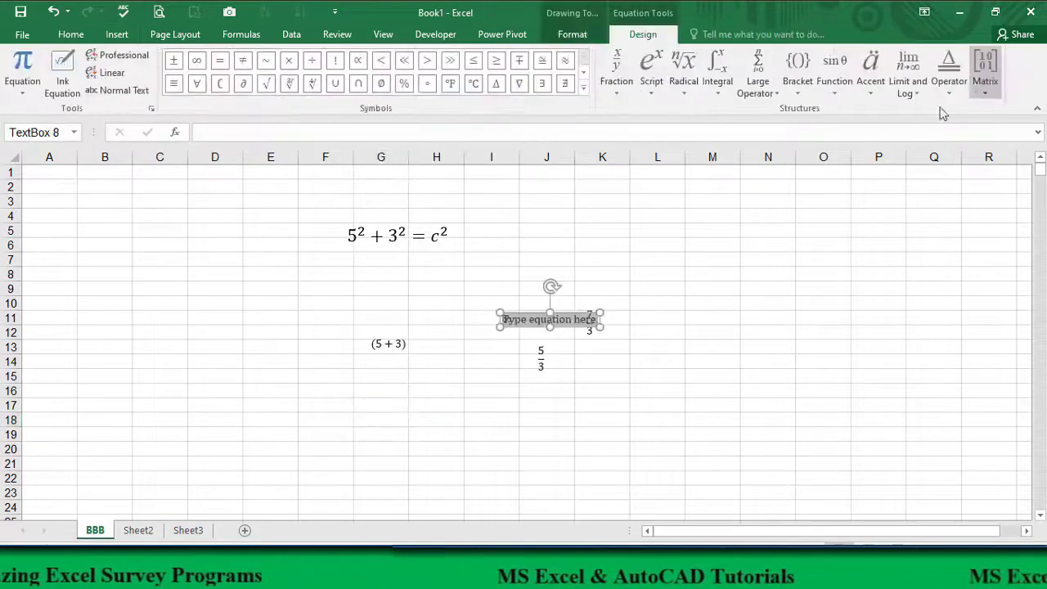
click(834, 95)
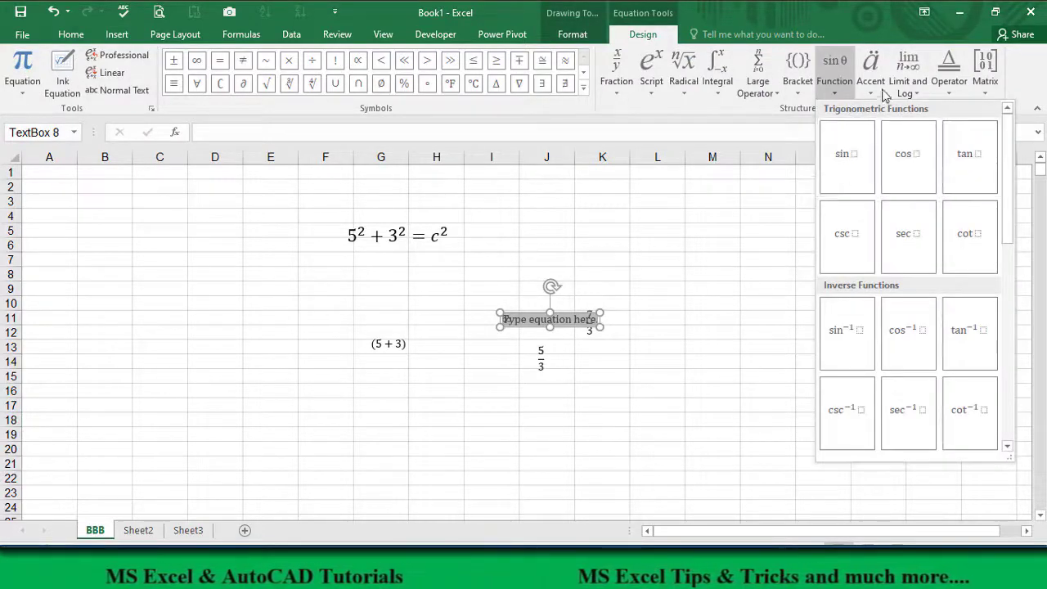
click(910, 88)
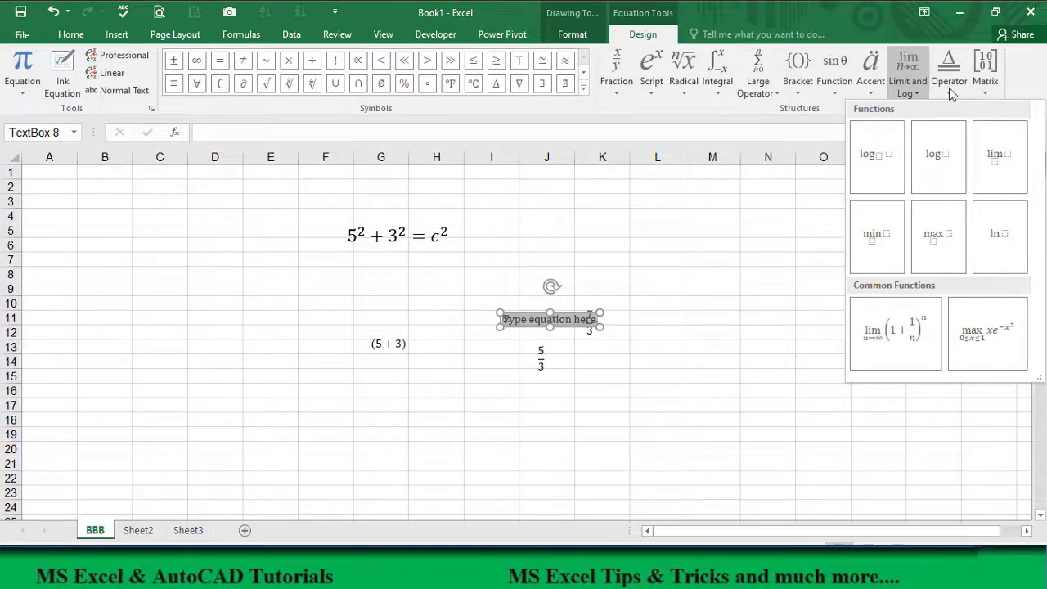
click(950, 92)
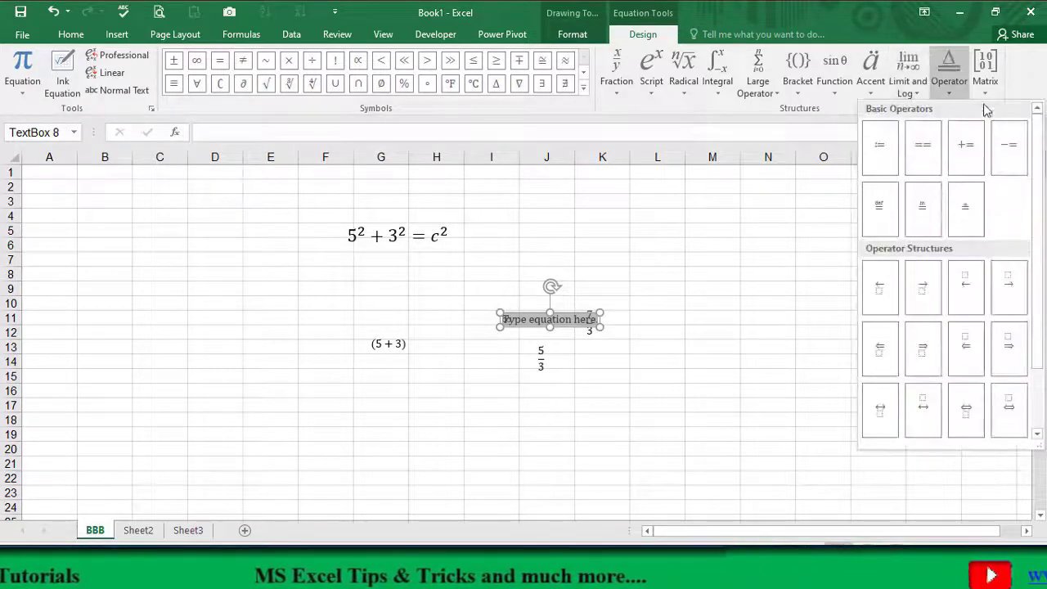
click(986, 87)
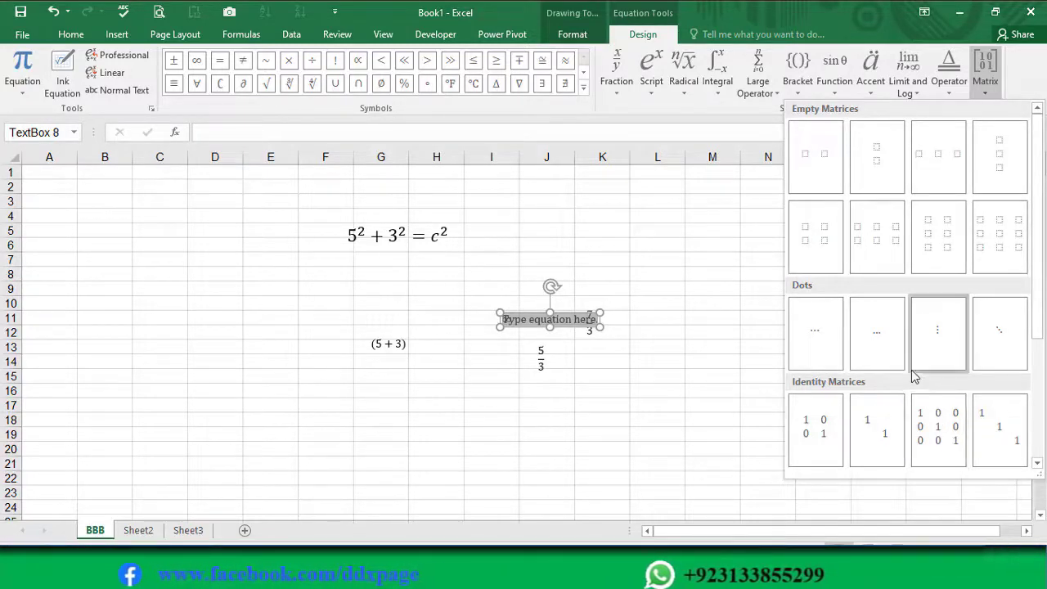
click(931, 442)
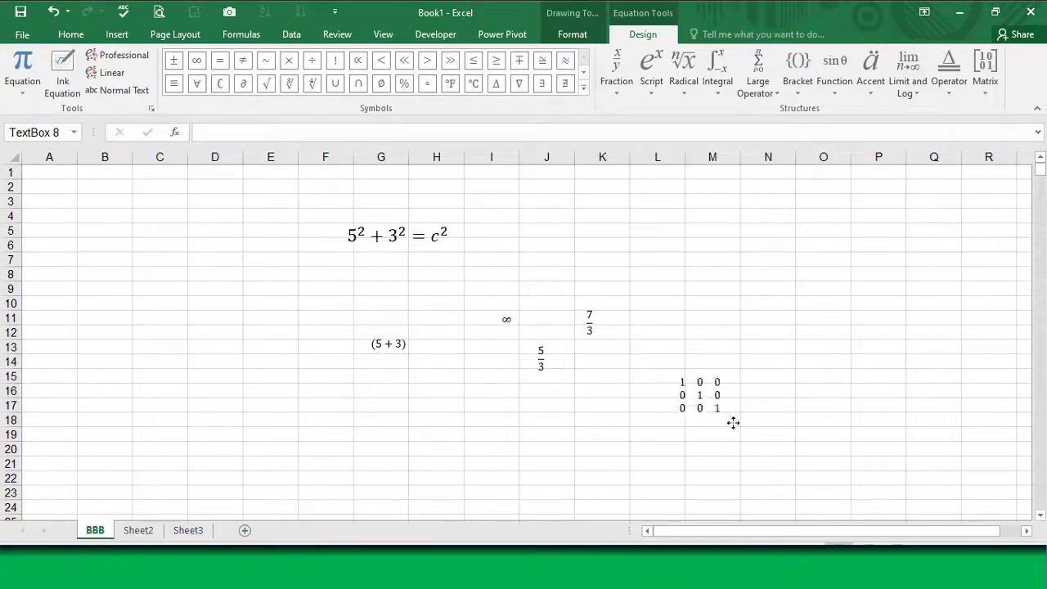
drag(733, 422, 853, 433)
key(Escape)
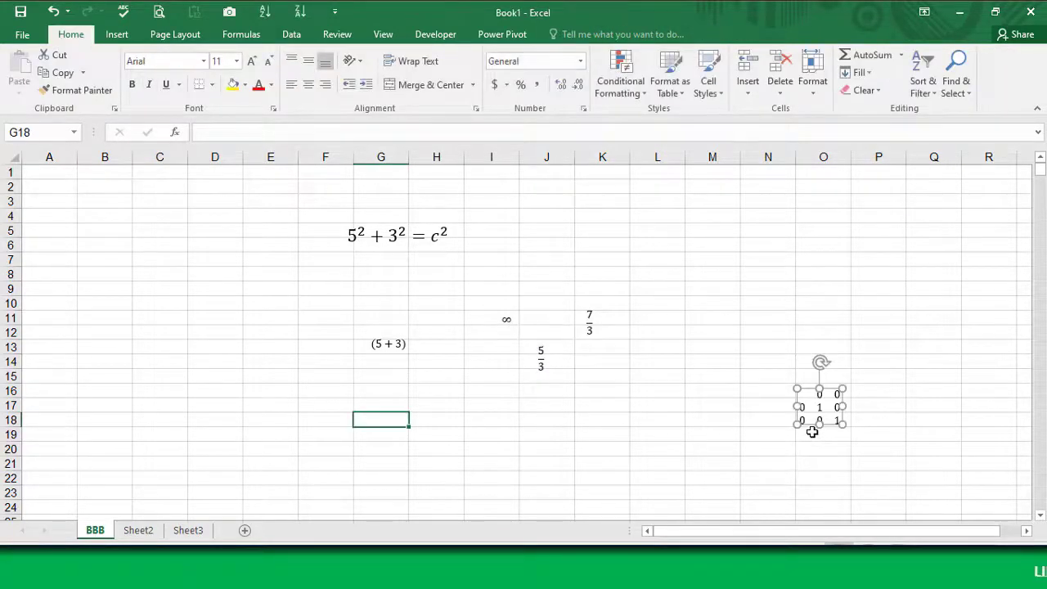
click(119, 34)
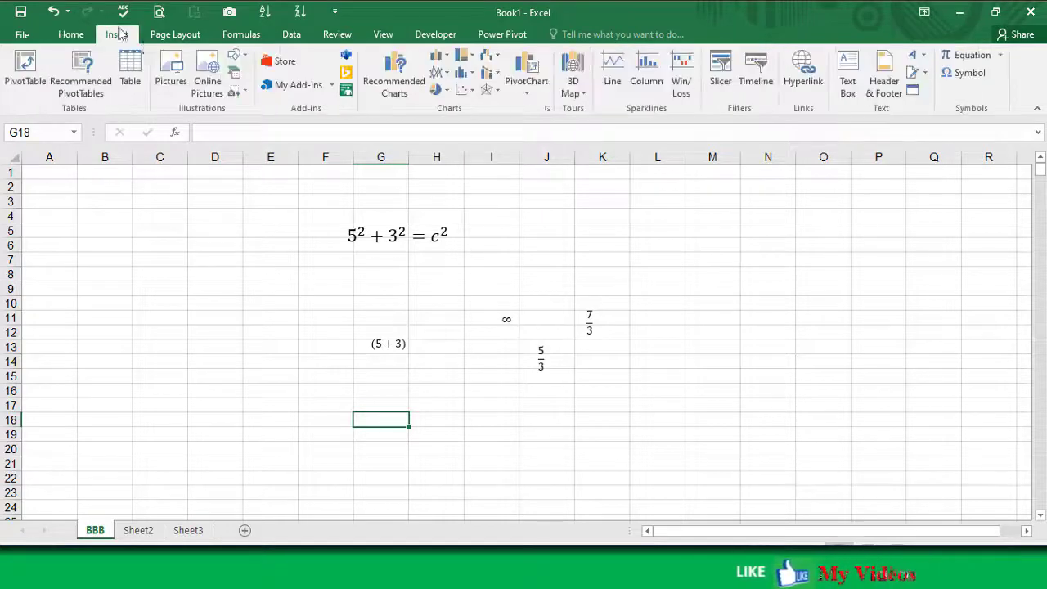
- Insert an empty 3x3 matrix equation and enter 2 and 4 in its first row
click(972, 55)
click(984, 78)
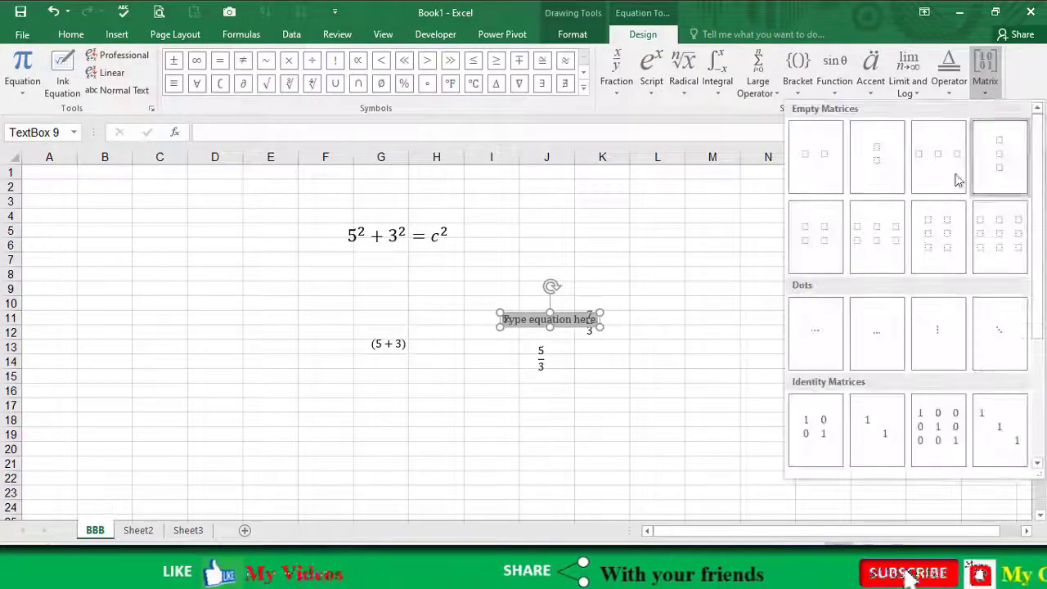
click(958, 327)
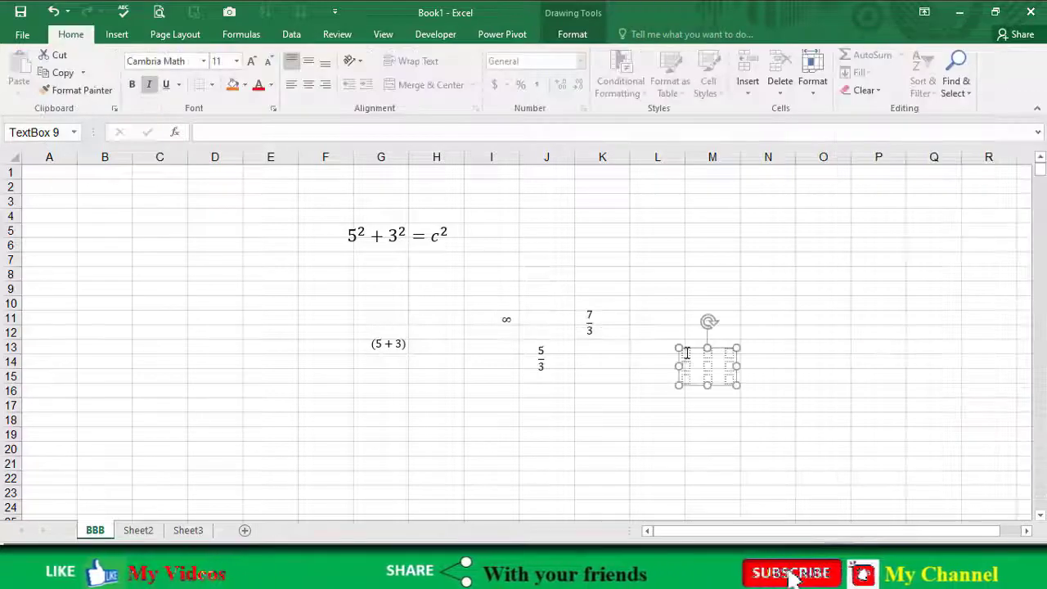
text(2)
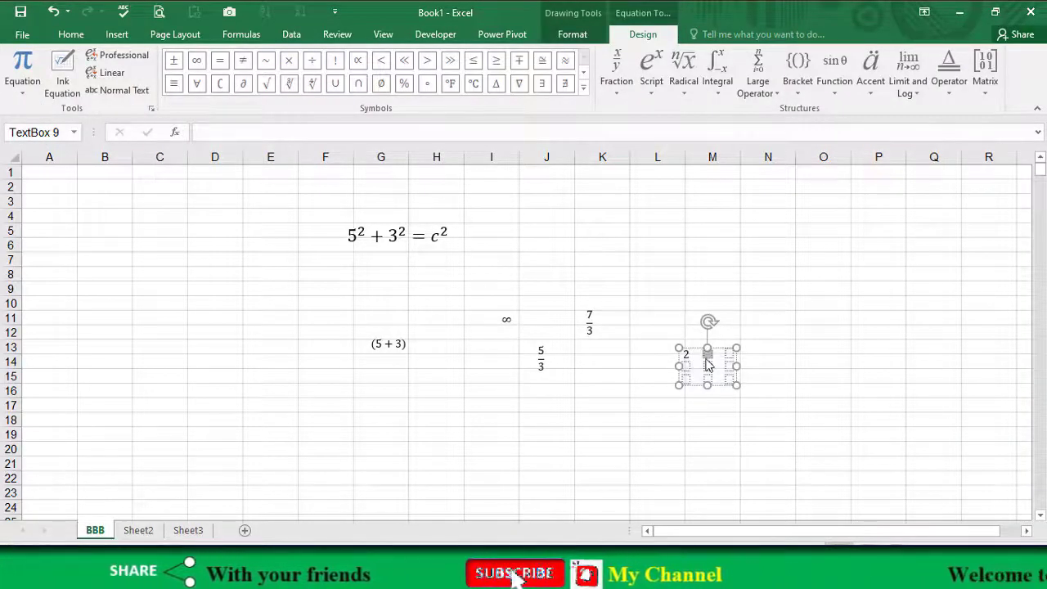
click(708, 353)
text(4 6)
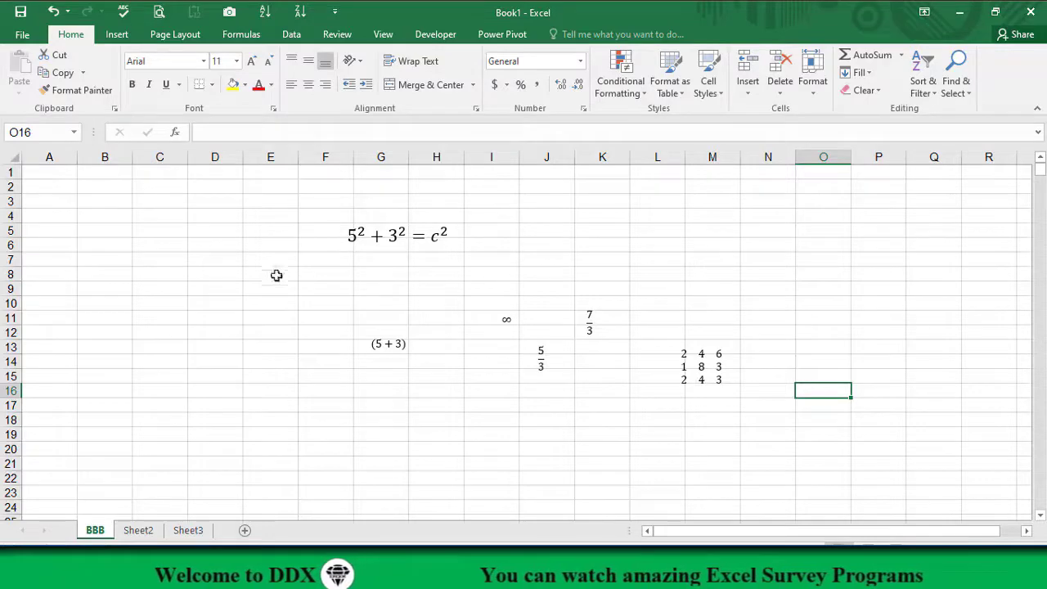
click(117, 34)
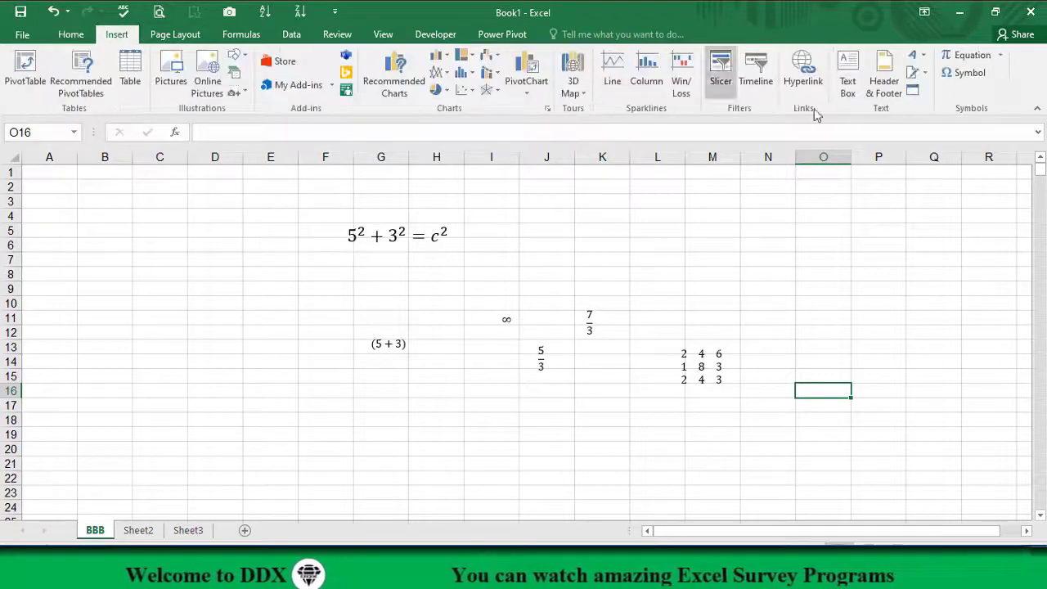
click(971, 75)
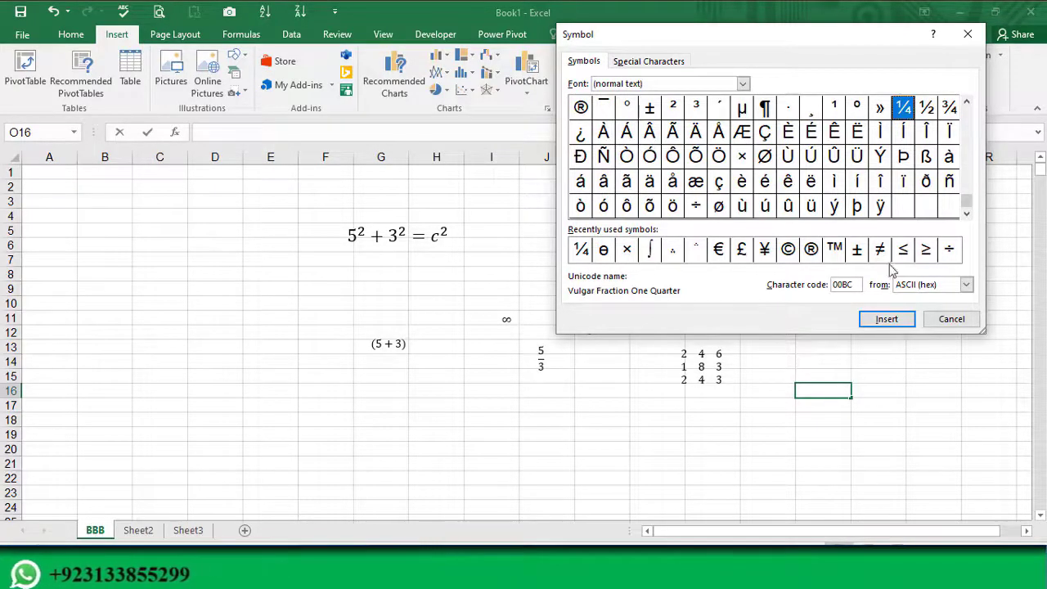
click(951, 319)
click(692, 258)
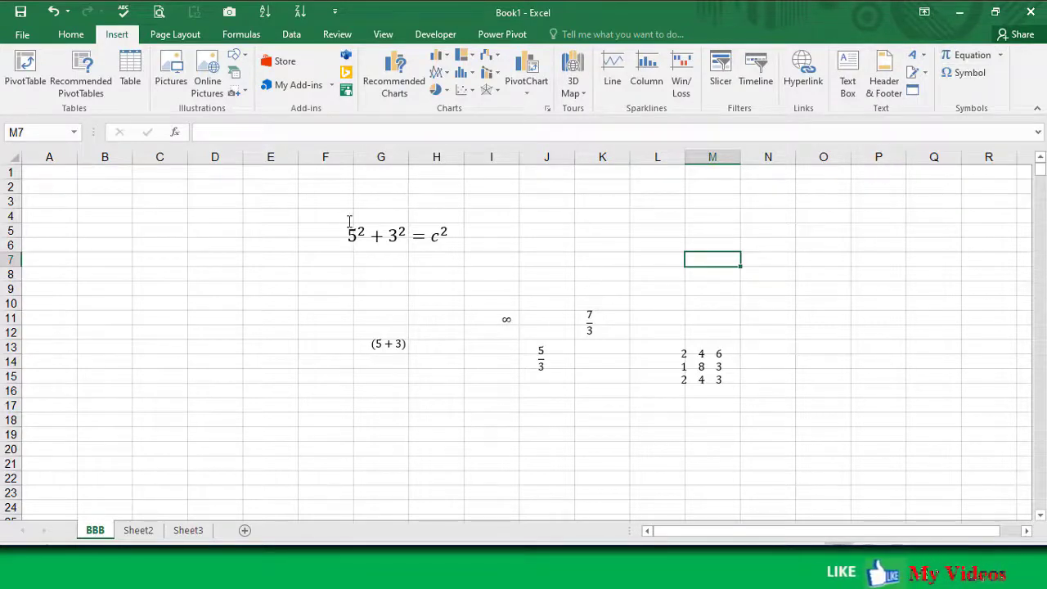
- Select cells F4:I6, the range behind the 5² + 3² = c² equation
mouse_move(342, 215)
mouse_down()
mouse_move(485, 254)
mouse_move(483, 243)
mouse_up()
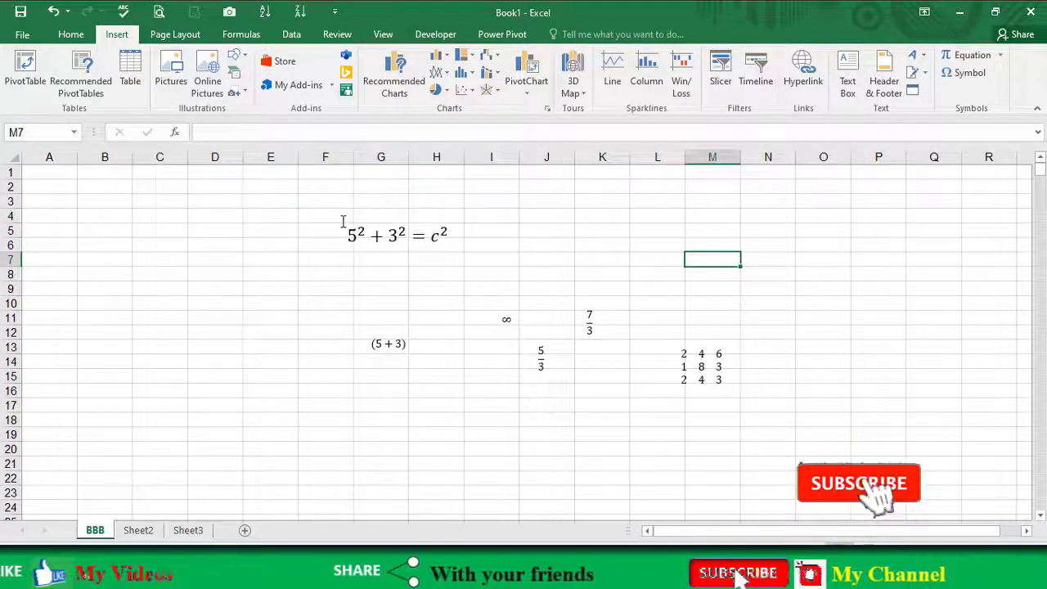
click(343, 216)
drag(343, 216, 487, 248)
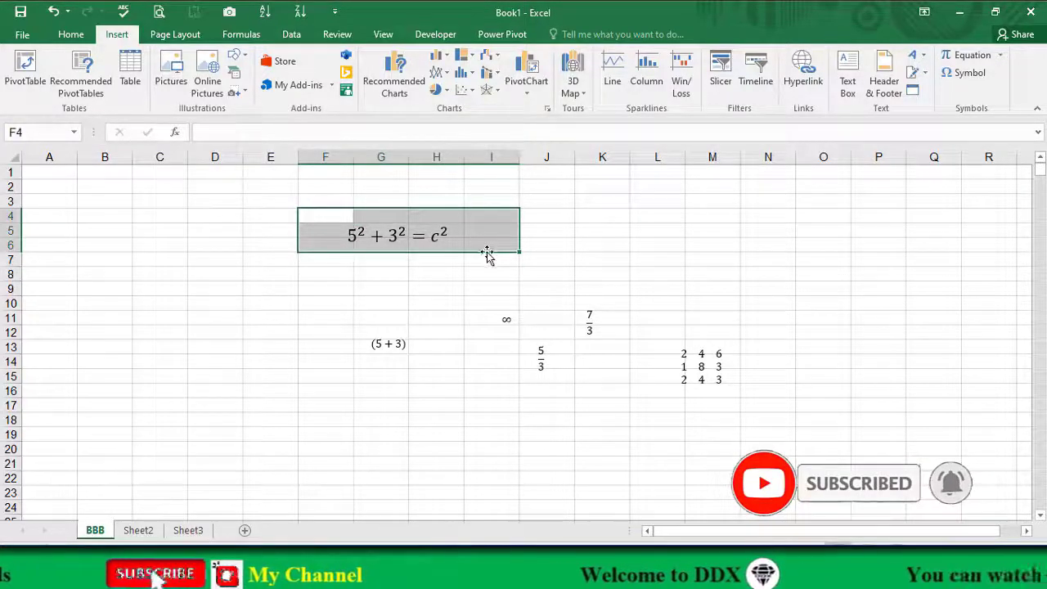